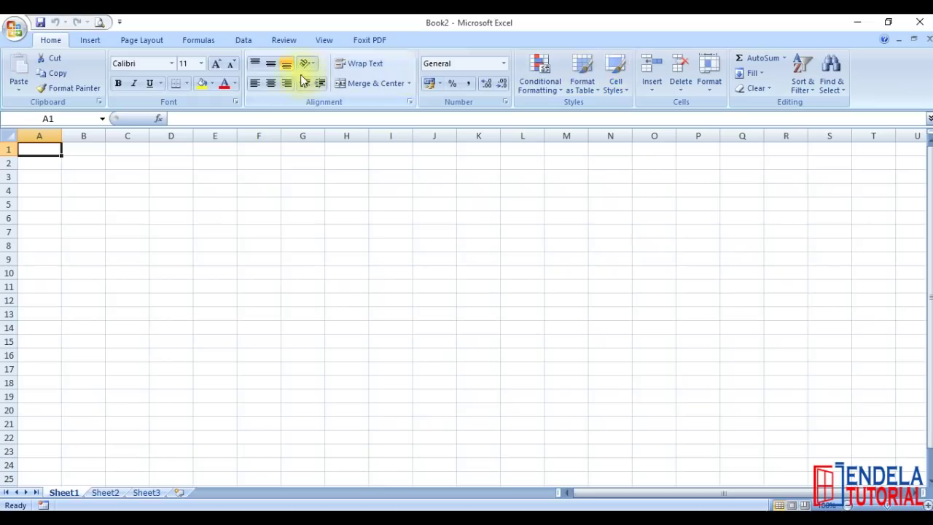
Open the recent workbook Membuat Kwitansi Dengan Mudah and go to its Kwitansi sheet
click(9, 33)
click(139, 70)
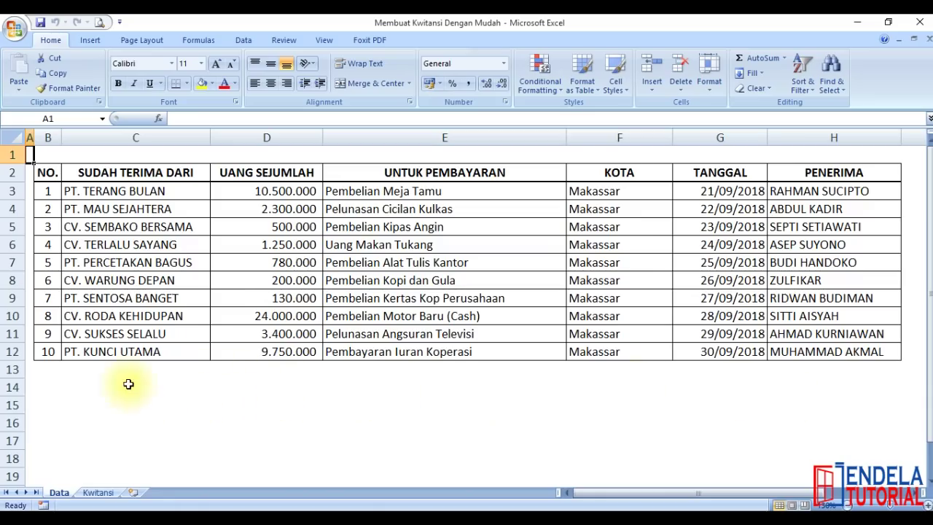
click(98, 493)
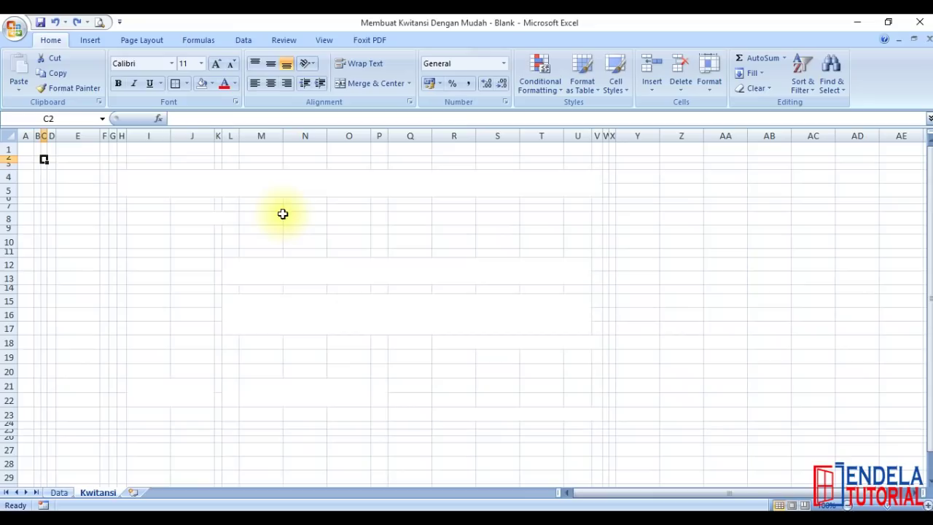
Outline B2:X26 and C3:W25 to form a double frame around the receipt
click(37, 159)
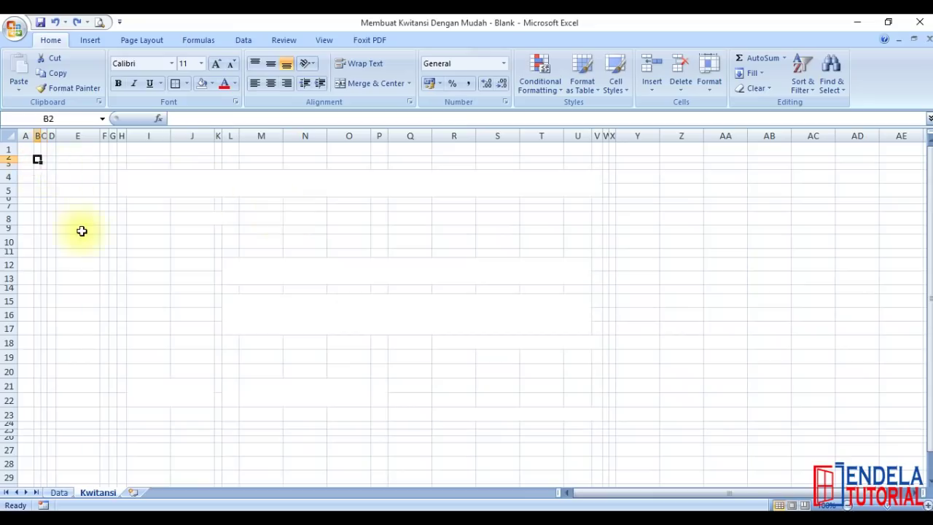
key(shift+Right)
key(shift+Right)
key(shift+Right)
key(shift+Right)
key(shift+Right)
key(shift+Right)
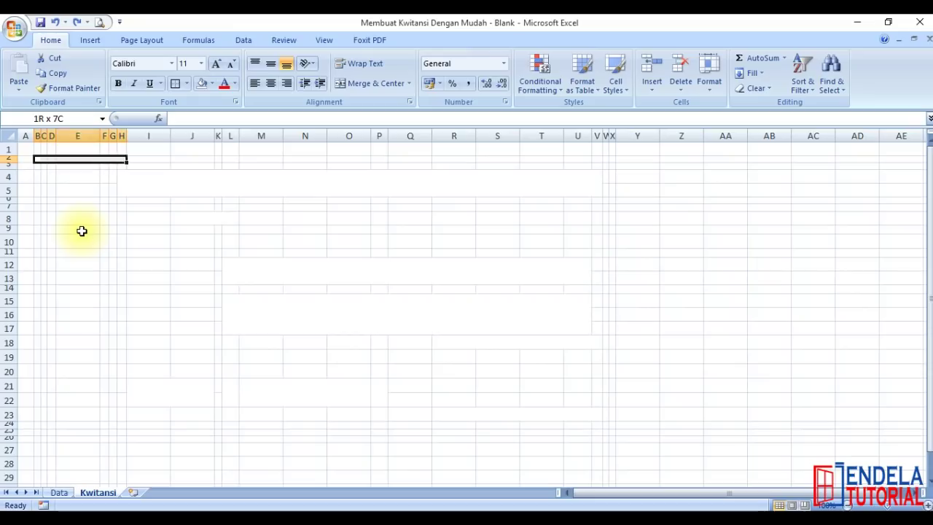
key(shift+Right)
key(shift+Right)
key(shift+Right)
key(shift+Right)
key(shift+Right)
key(shift+Right)
key(shift+Right)
key(shift+Right)
key(shift+Right)
key(shift+Right)
key(shift+Right)
key(shift+Down)
key(shift+Down)
key(shift+Down)
key(shift+Down)
key(shift+Down)
key(shift+Down)
key(shift+Down)
key(shift+Down)
key(shift+Down)
key(shift+Down)
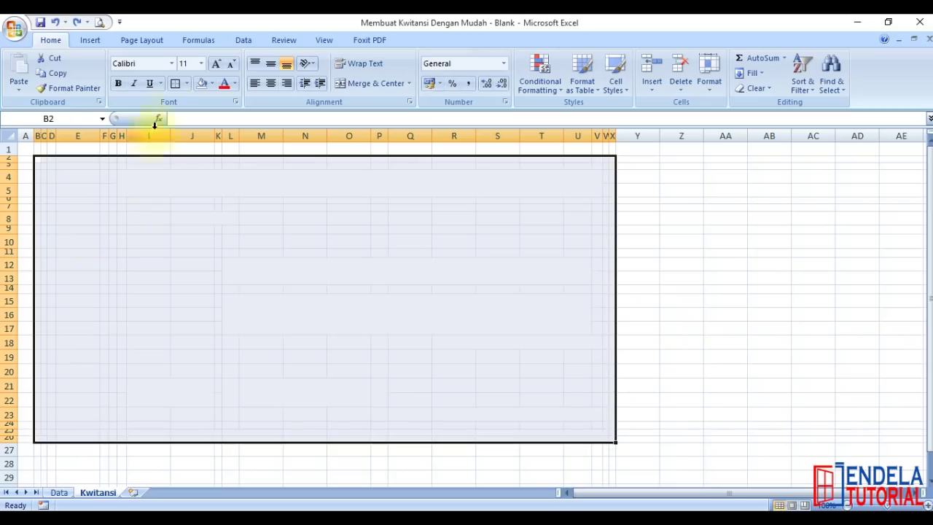
click(175, 83)
drag(42, 165, 485, 313)
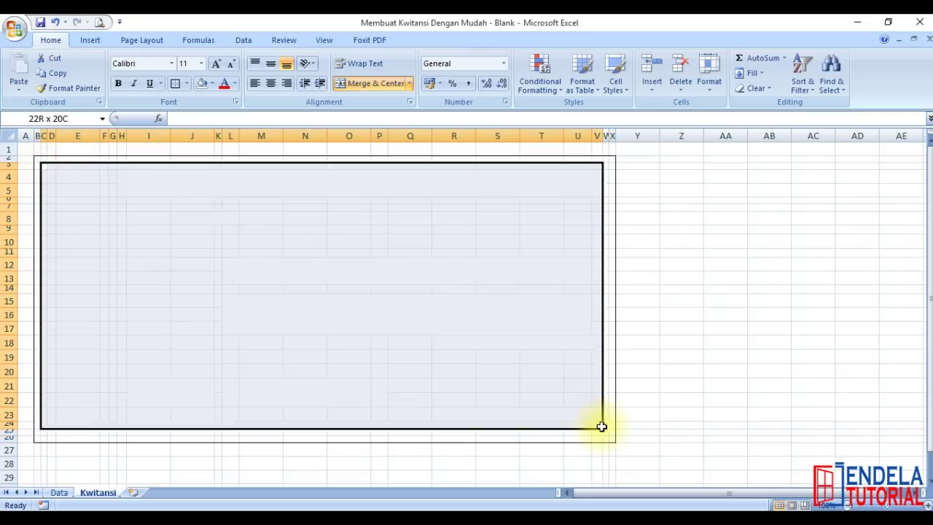
drag(485, 313, 606, 433)
click(175, 83)
click(148, 231)
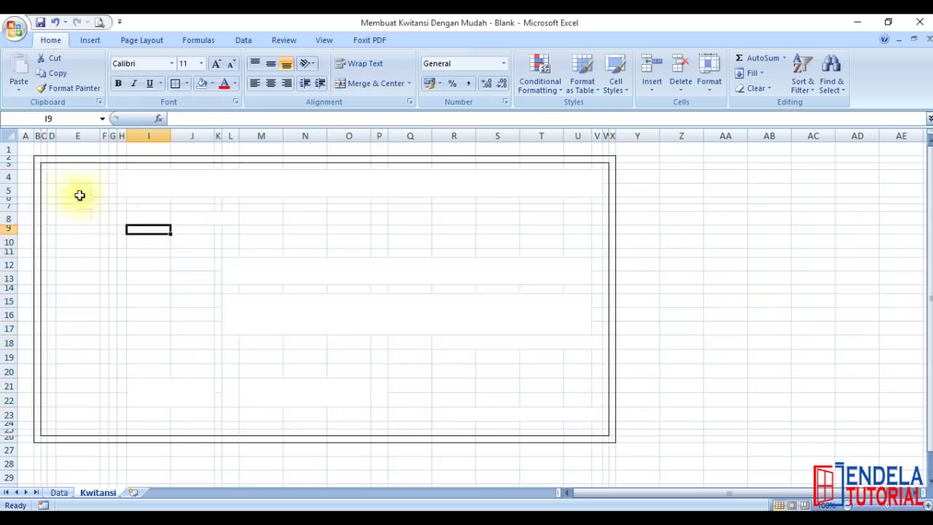
Outline the left strip D4:F24 and the merged title band at H4
mouse_move(53, 178)
mouse_down()
mouse_move(105, 251)
mouse_move(105, 410)
mouse_up()
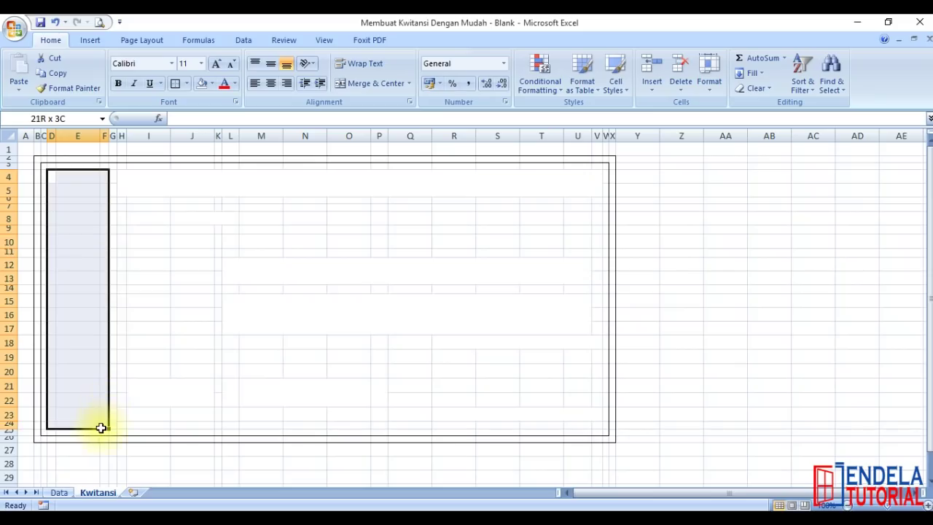
drag(105, 410, 100, 428)
click(175, 83)
click(145, 180)
click(177, 83)
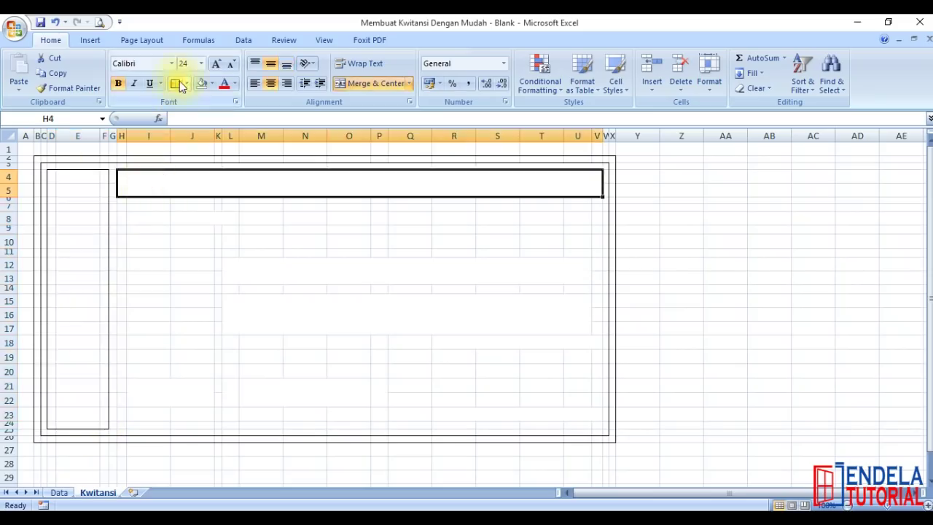
click(142, 206)
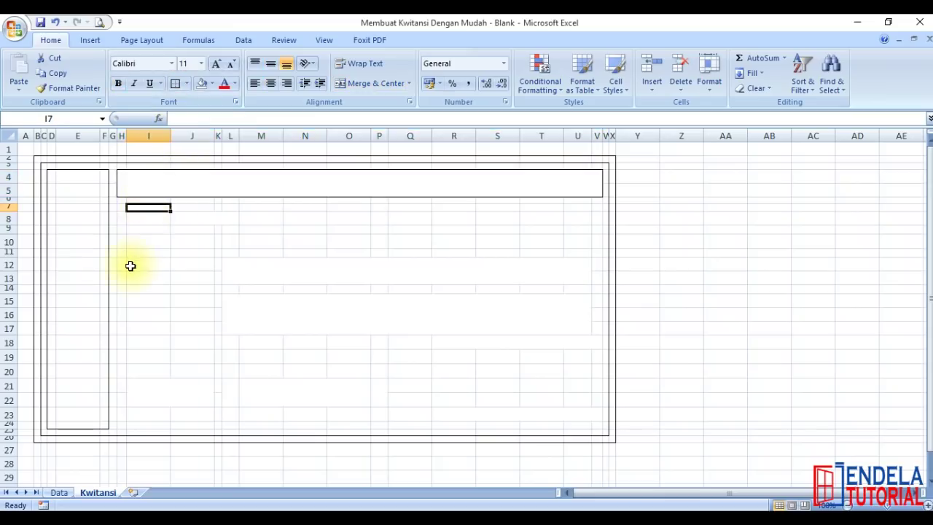
Outline the receipt body H7:U23 and the small box J8:K8
click(135, 230)
mouse_move(124, 208)
mouse_down()
mouse_move(566, 406)
mouse_move(569, 427)
mouse_up()
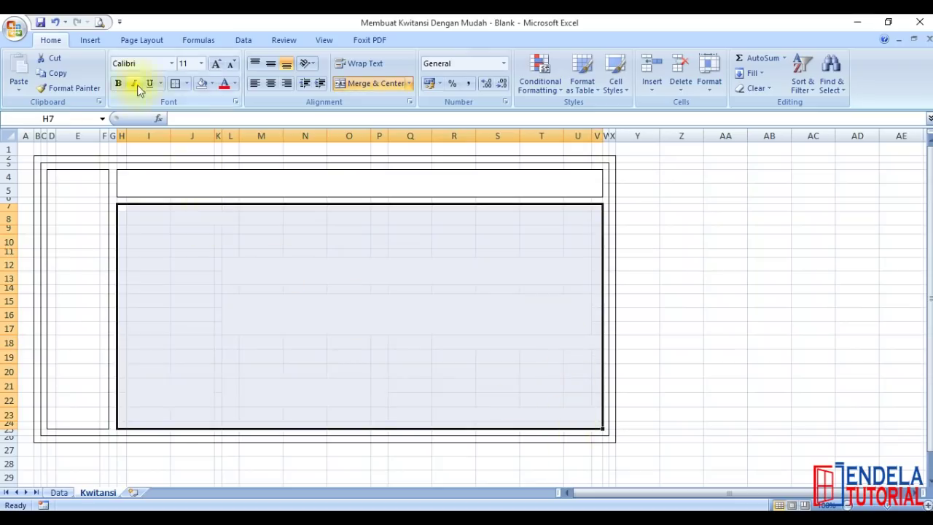
click(175, 83)
click(132, 242)
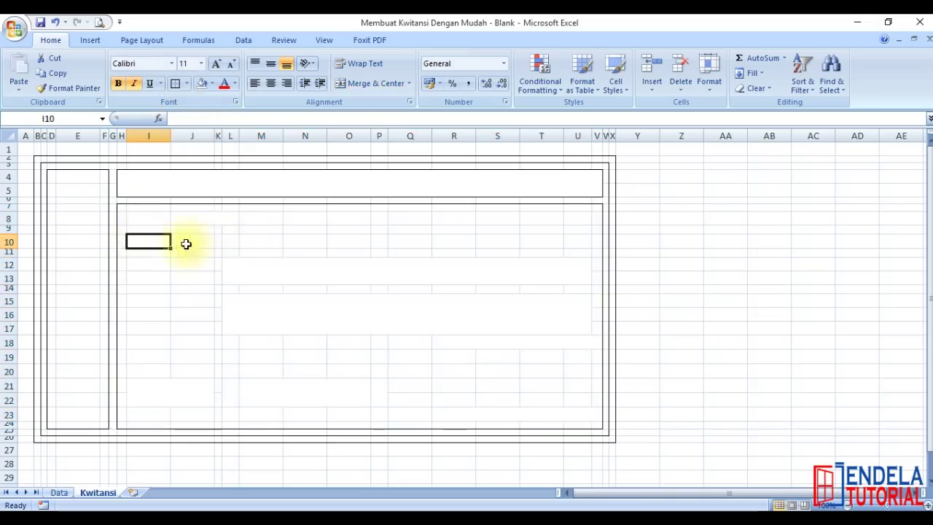
drag(192, 220, 231, 219)
click(175, 84)
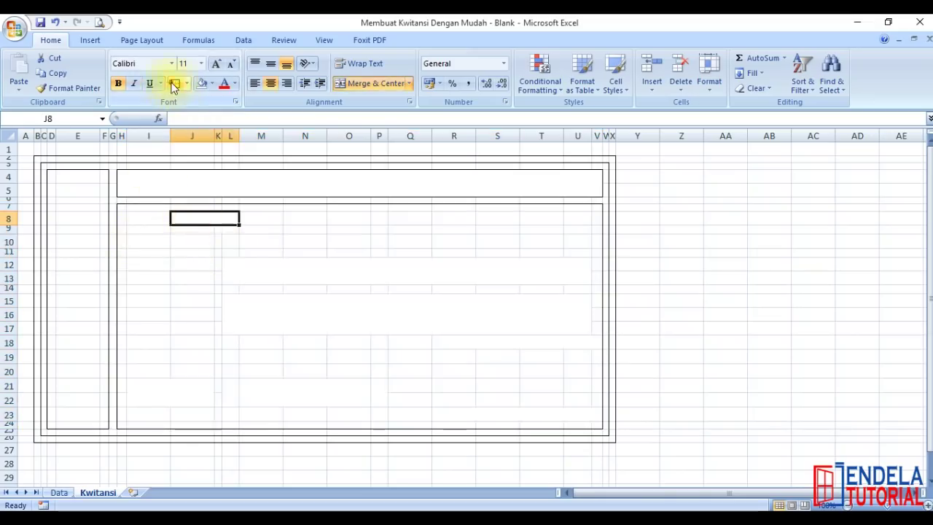
Put an outside border around the merged box L12:U13
click(248, 267)
click(176, 83)
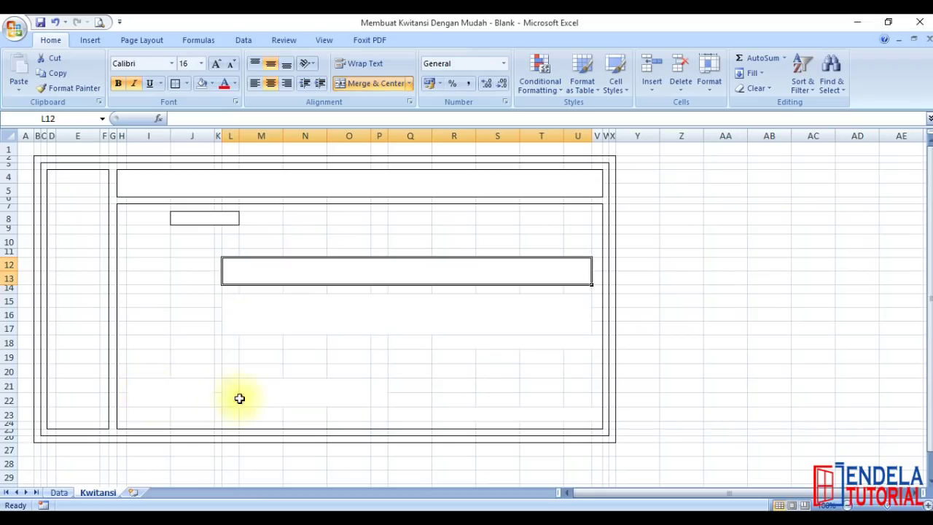
click(161, 366)
click(261, 394)
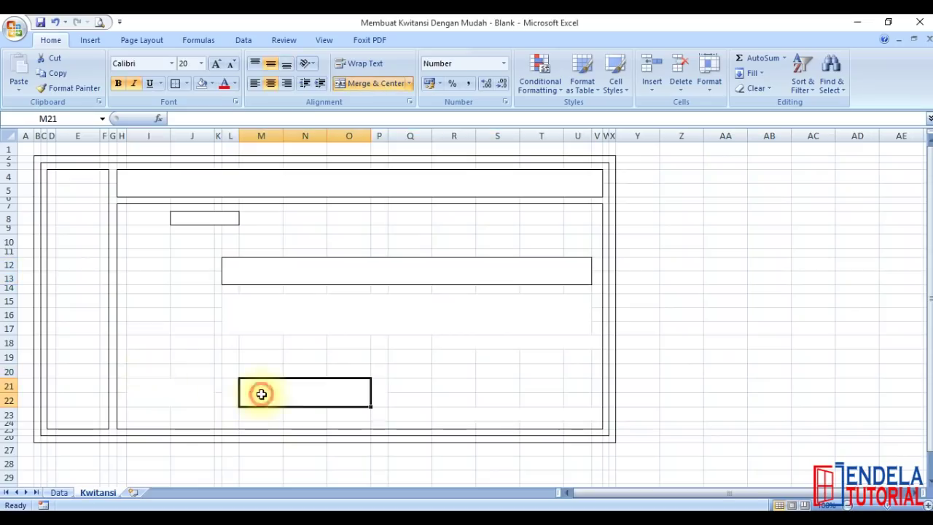
Add diagonal borders to L21 and P21 as the slanted sides of the amount box
click(228, 394)
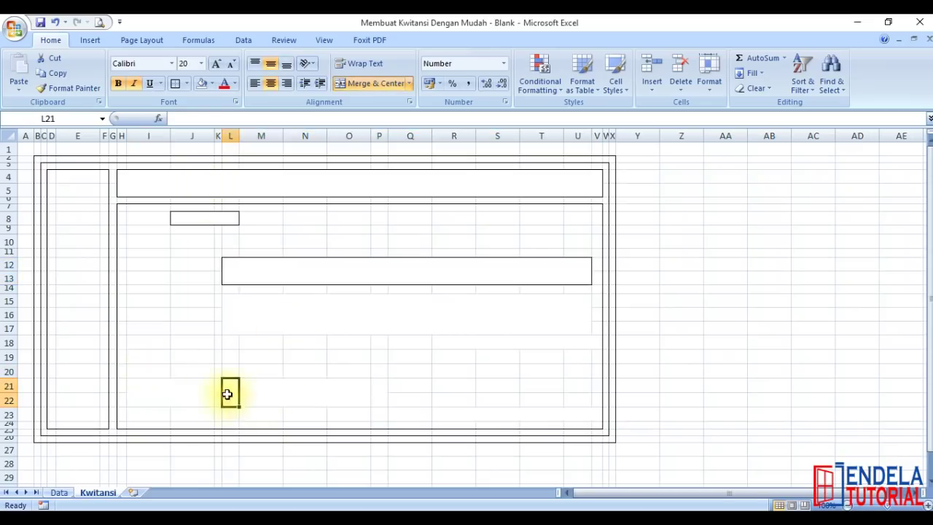
right_click(227, 389)
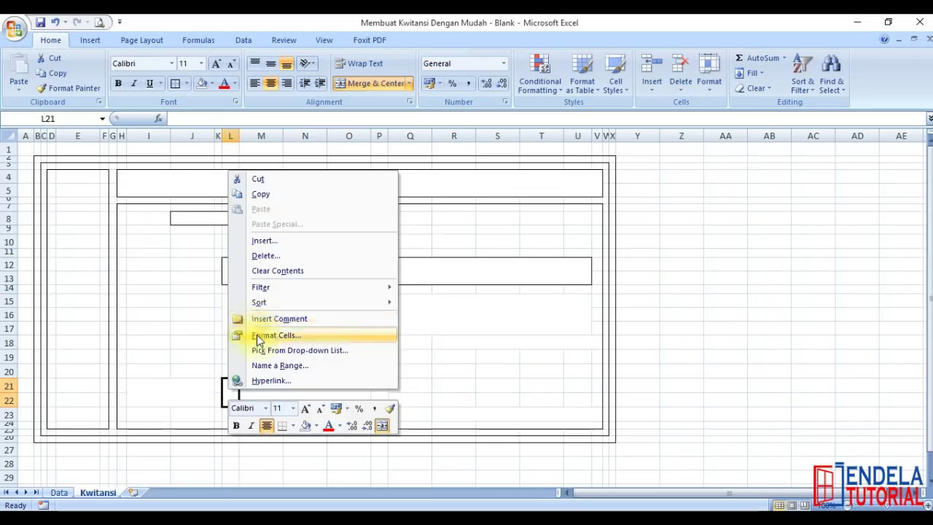
click(267, 334)
click(299, 312)
click(342, 470)
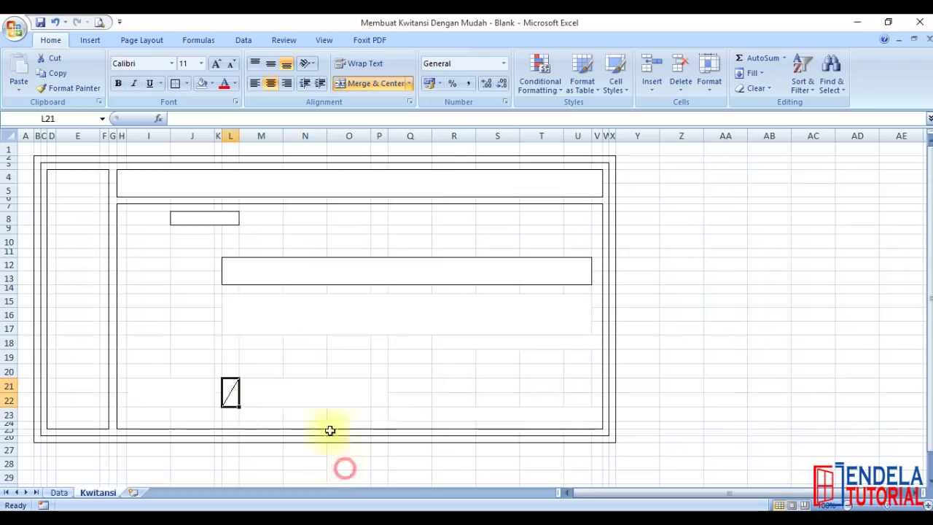
click(377, 392)
right_click(377, 391)
click(403, 335)
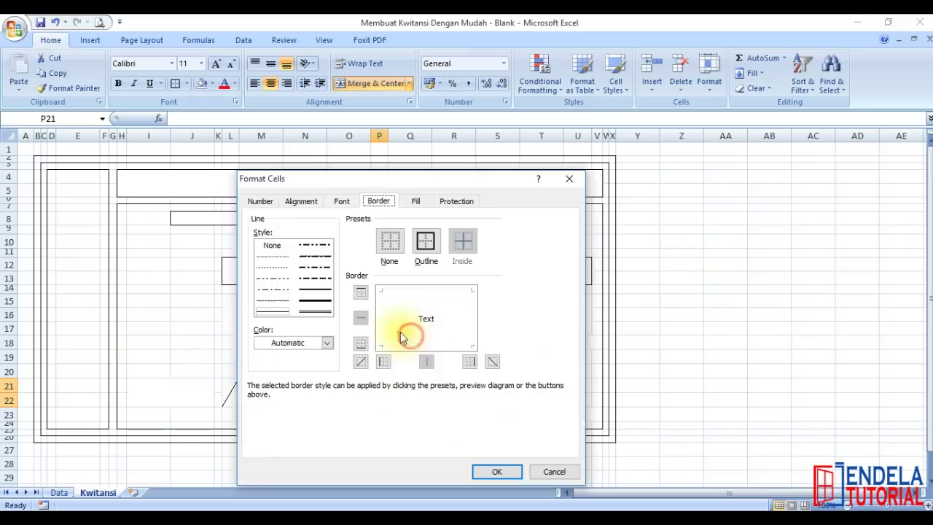
click(427, 312)
click(500, 473)
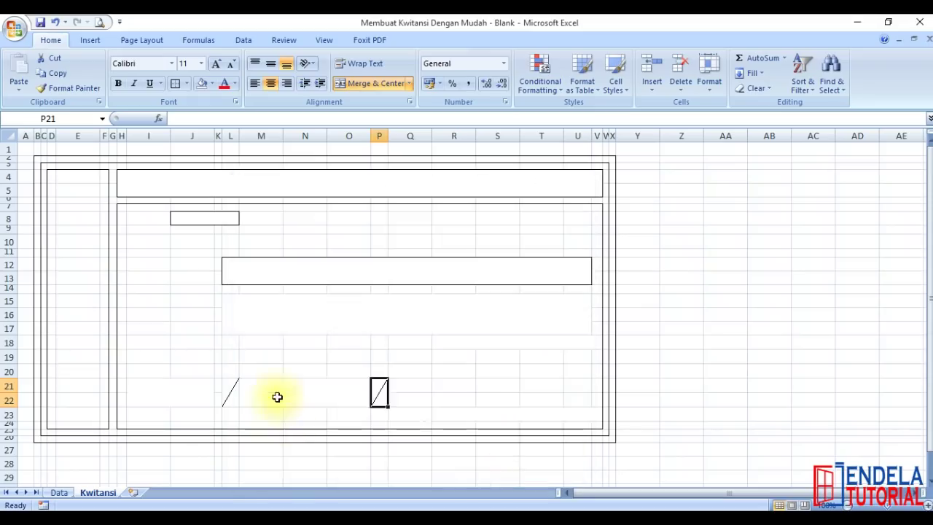
Add top and bottom borders to M21:P22 and L21:O22 to complete the parallelogram
drag(275, 392, 380, 393)
right_click(327, 389)
click(348, 354)
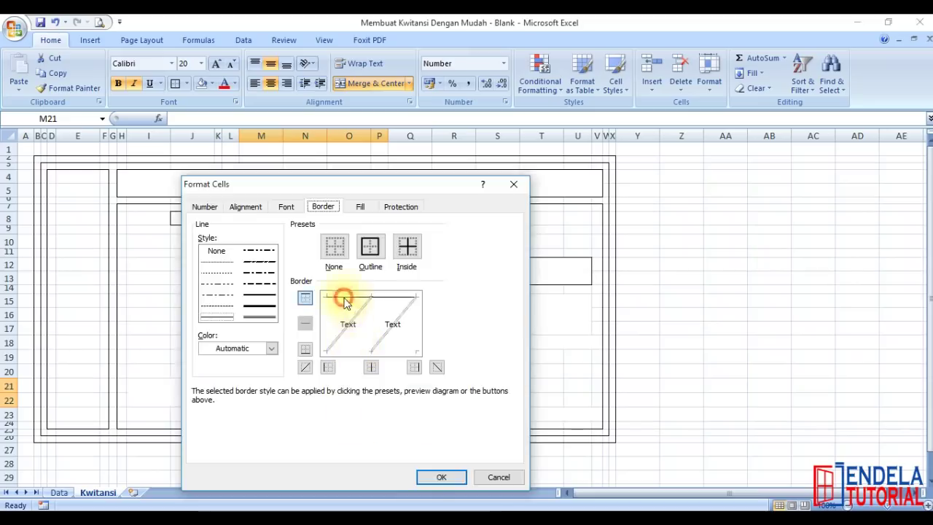
click(441, 477)
drag(233, 395, 274, 399)
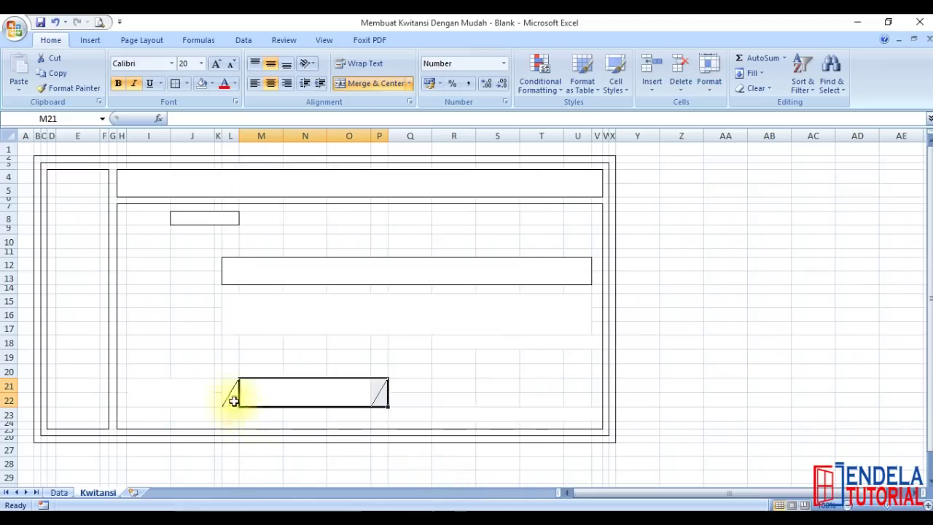
right_click(279, 399)
click(302, 352)
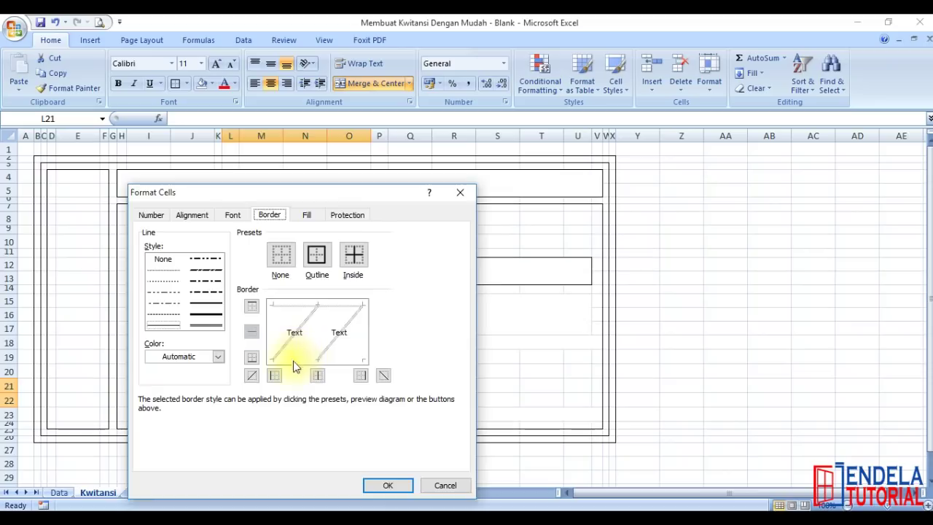
click(377, 485)
click(435, 372)
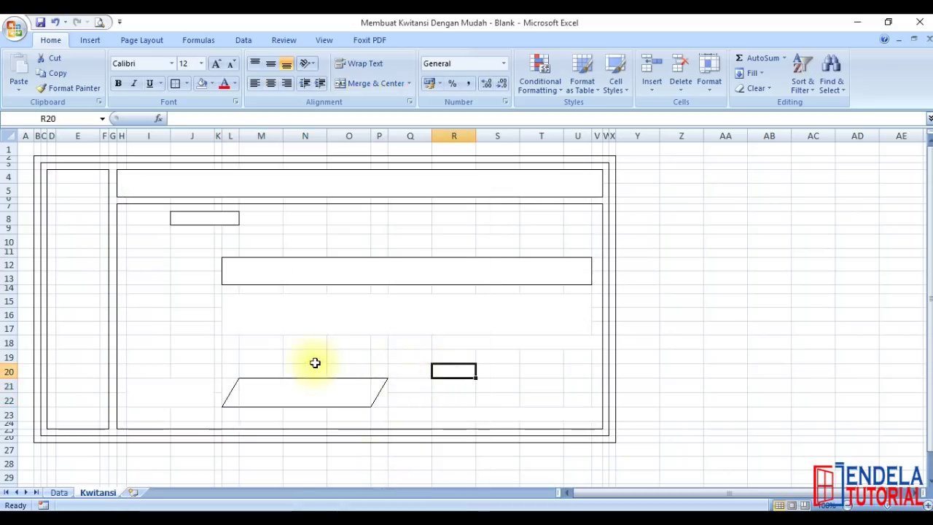
Add a top border across I20:P20
click(376, 370)
drag(373, 369, 160, 373)
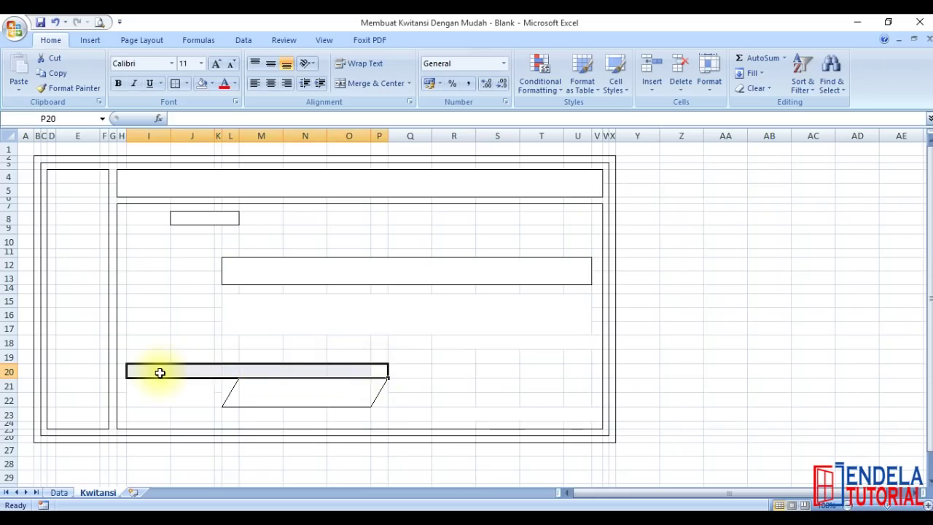
right_click(162, 373)
click(194, 319)
click(233, 271)
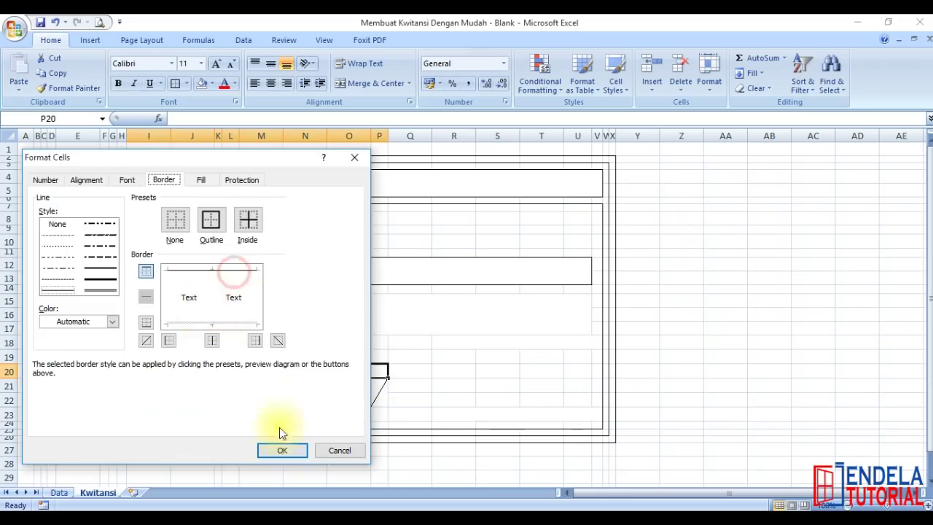
click(283, 450)
Add a bottom border across I23:P23
click(310, 414)
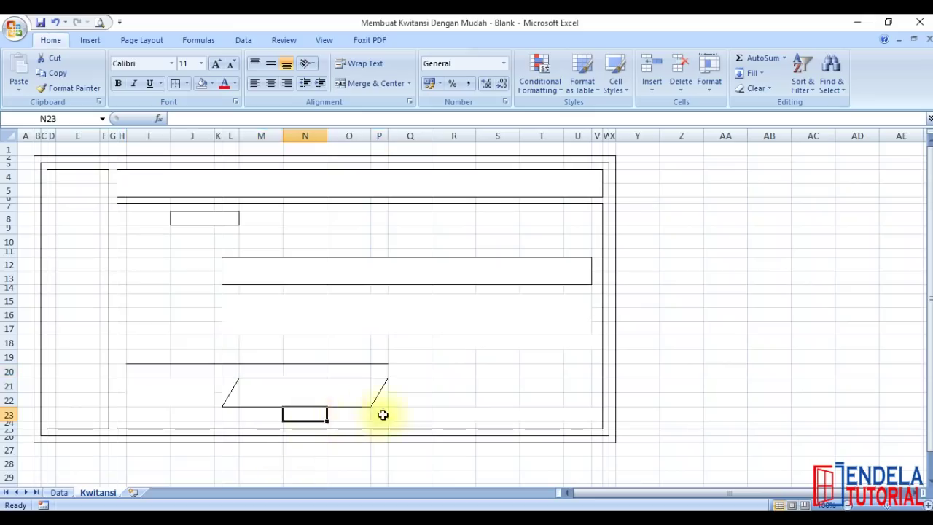
drag(379, 415, 146, 412)
right_click(148, 412)
click(191, 361)
click(184, 373)
click(275, 495)
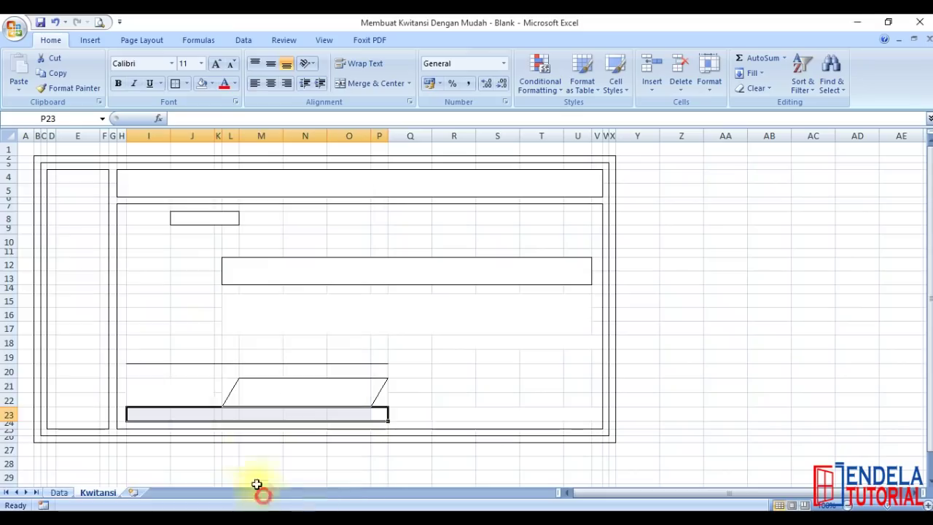
click(188, 400)
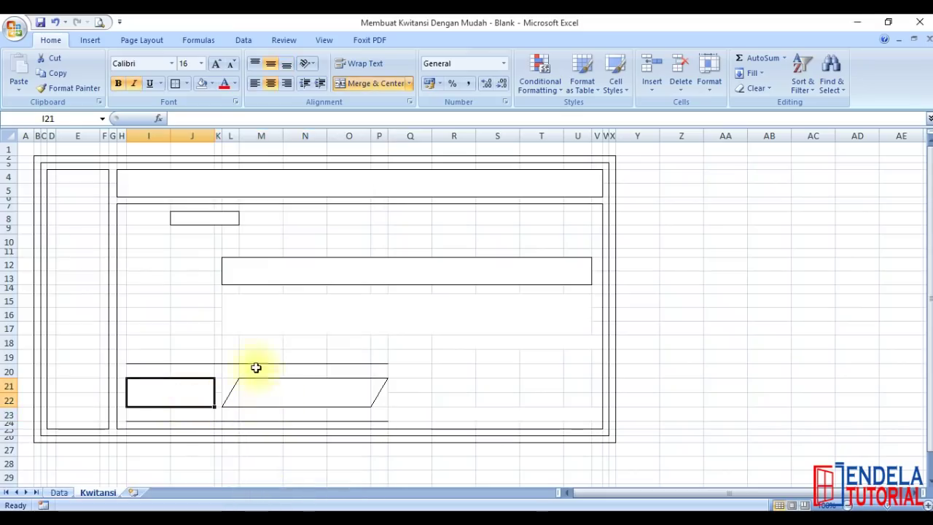
click(254, 274)
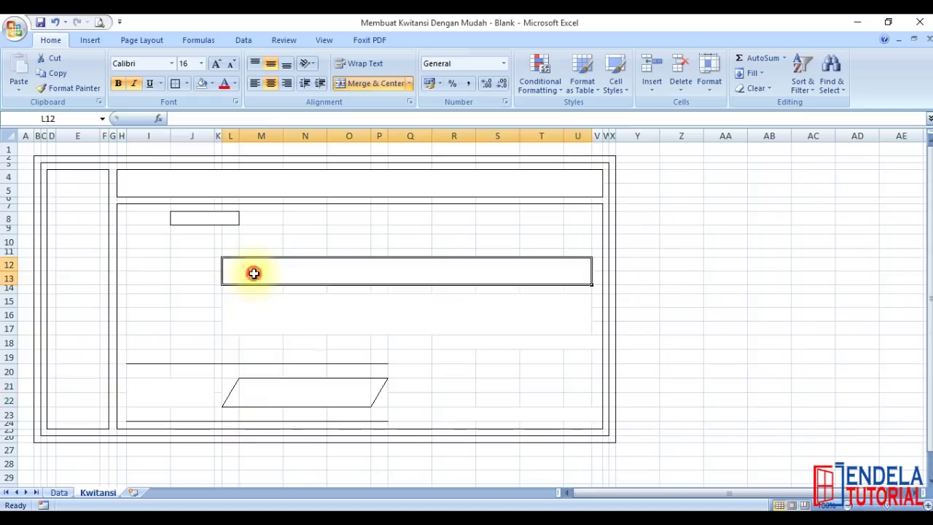
click(161, 279)
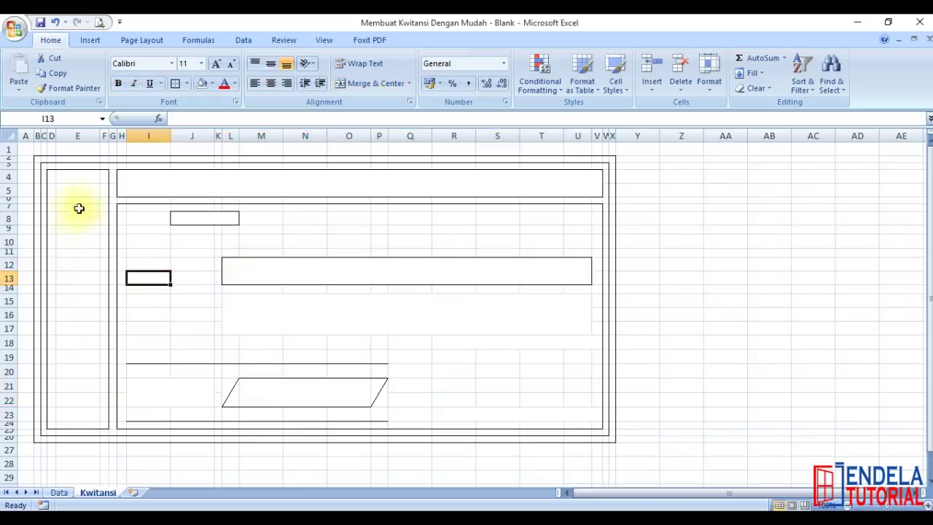
Give the outer receipt area B2:X26 a dash-dot outline border
mouse_move(36, 157)
mouse_down()
mouse_move(423, 195)
mouse_move(611, 439)
mouse_up()
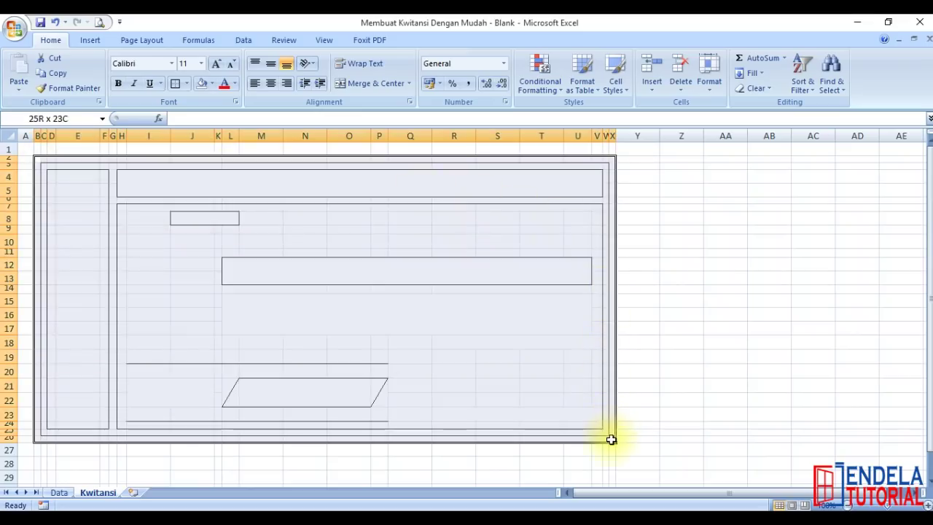
right_click(56, 171)
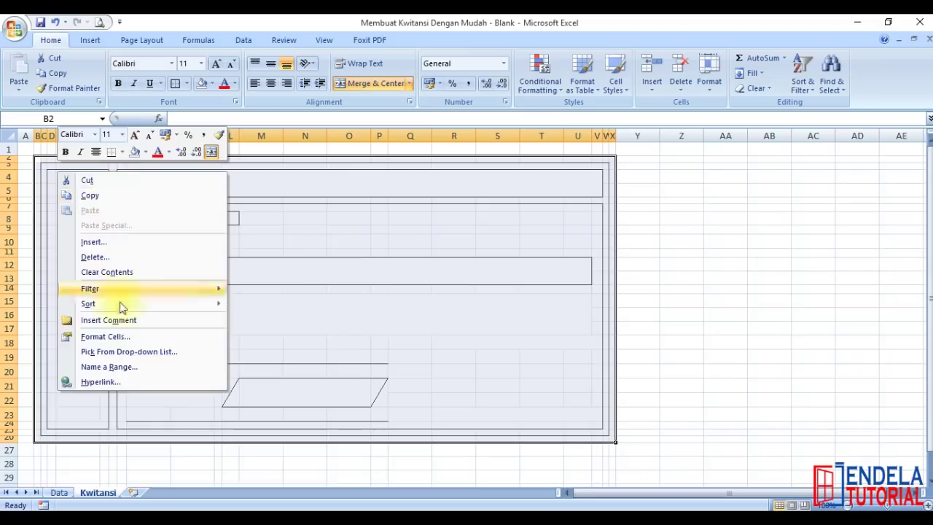
click(119, 335)
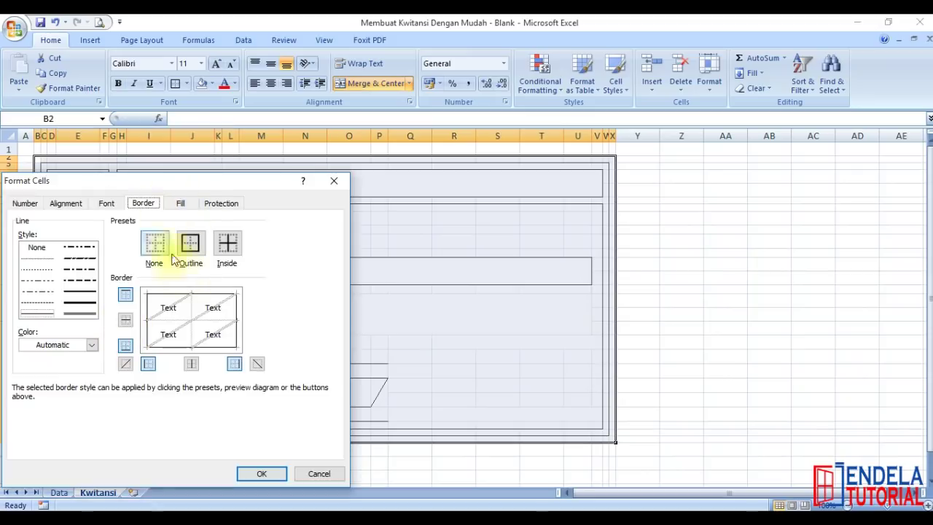
click(191, 245)
click(254, 474)
click(65, 208)
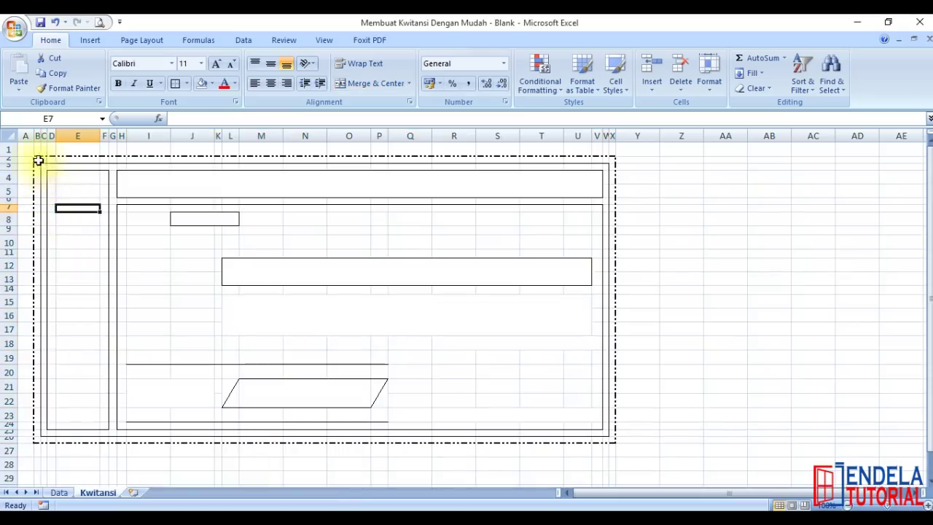
Give the inner area C3:W25 a dash-dot outline as well
drag(46, 168, 557, 434)
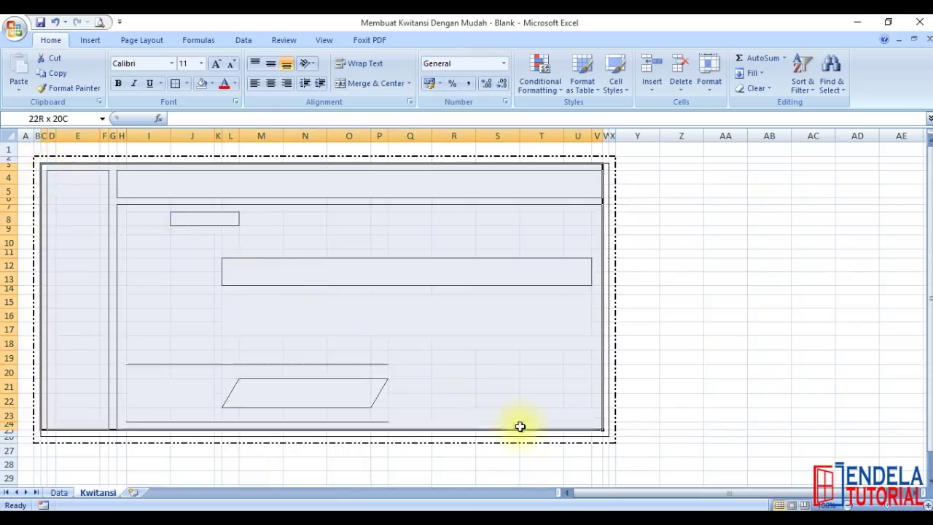
drag(557, 435, 606, 433)
right_click(185, 233)
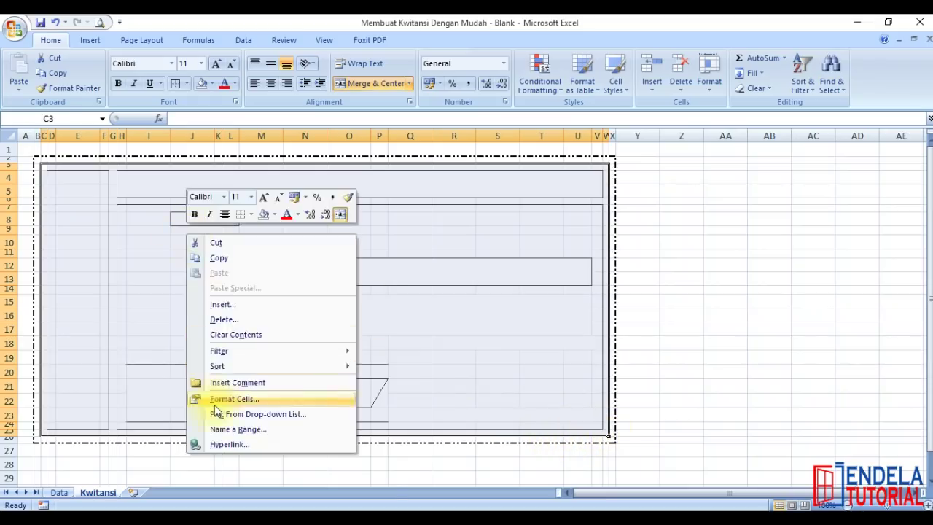
click(218, 403)
click(225, 266)
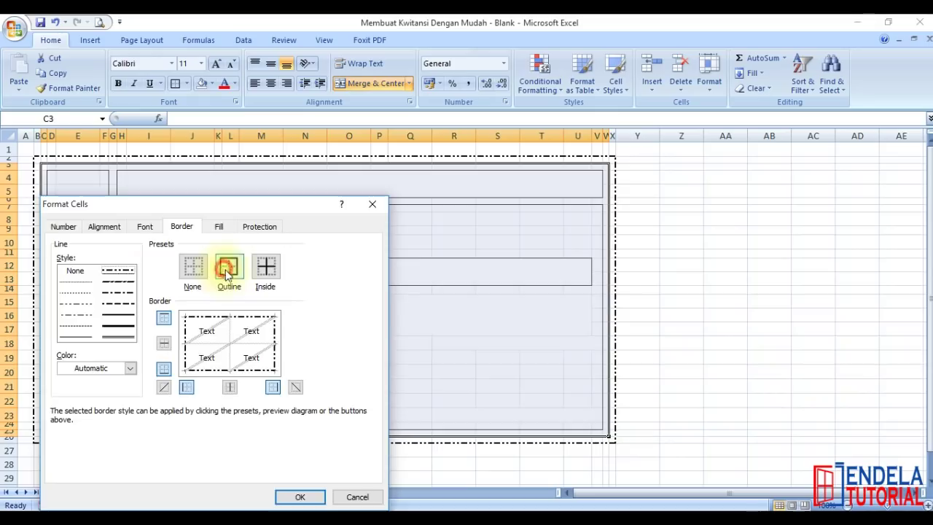
click(298, 497)
click(150, 291)
click(37, 159)
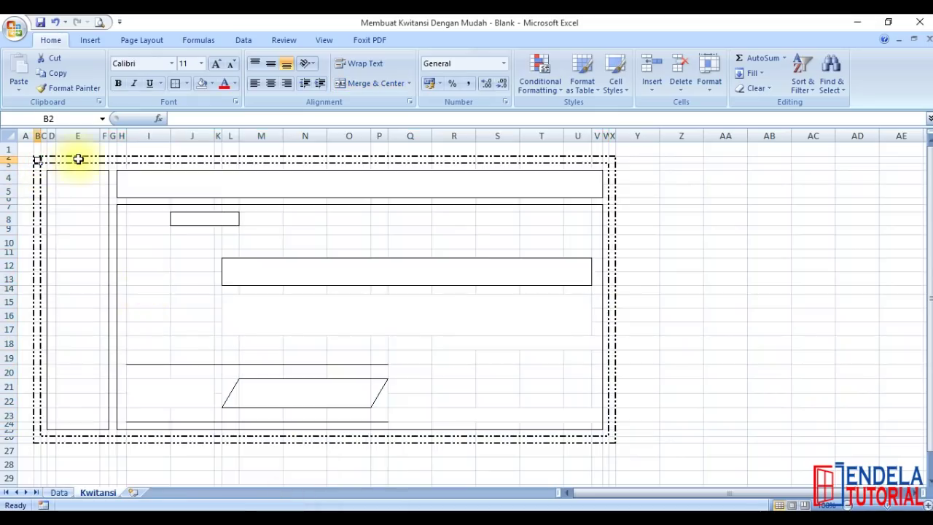
drag(78, 159, 592, 158)
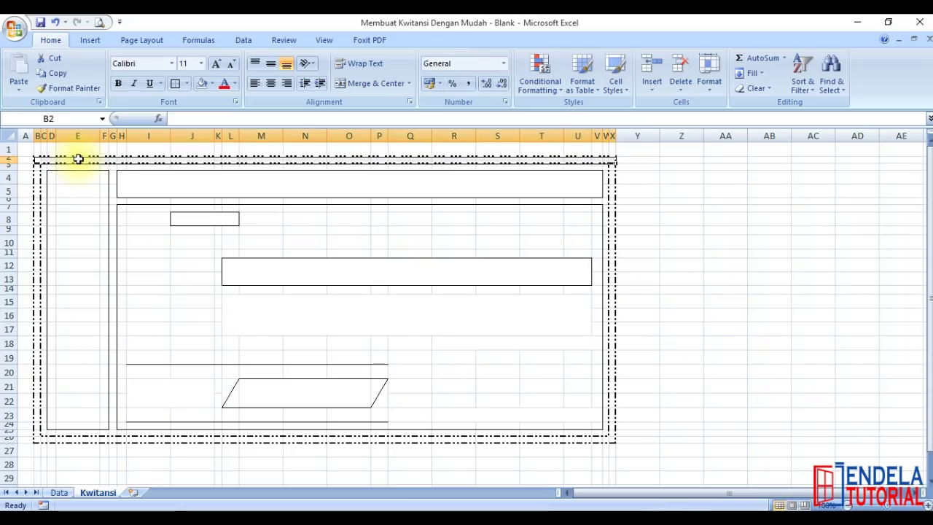
Fill the top strip in row 2 and bottom strip in row 26 with Diagonal Crosshatch pattern
right_click(87, 166)
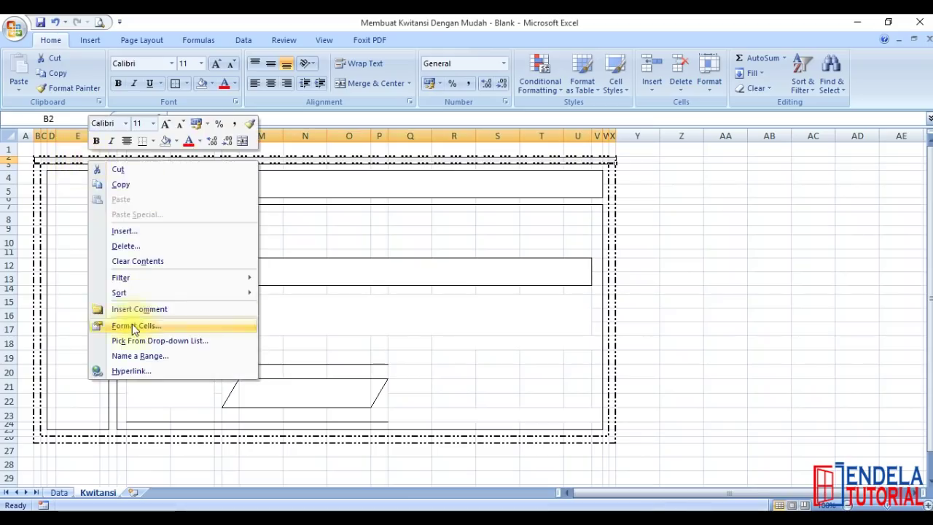
click(120, 326)
click(181, 189)
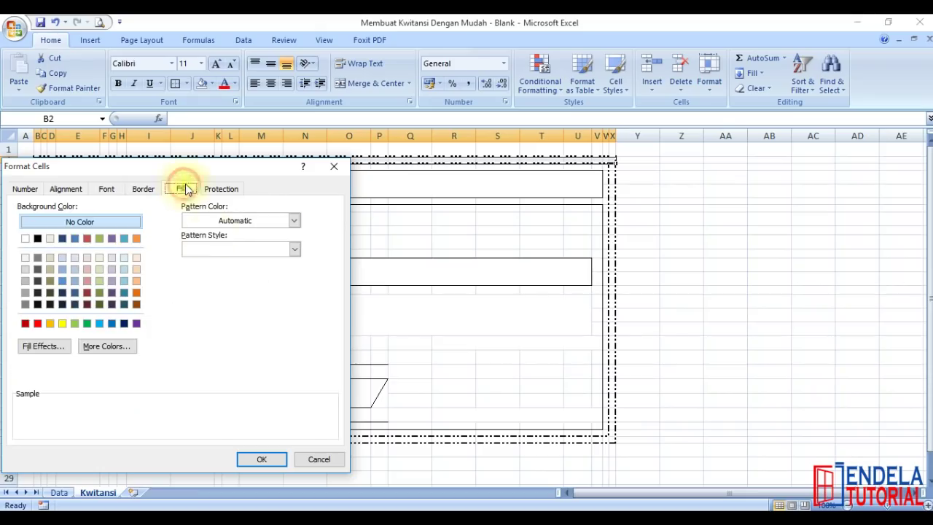
click(218, 251)
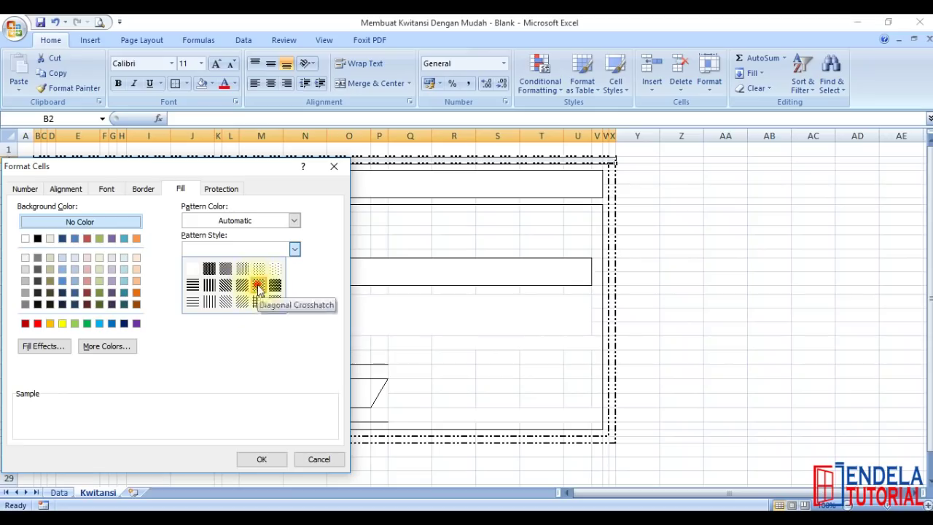
click(259, 290)
click(257, 459)
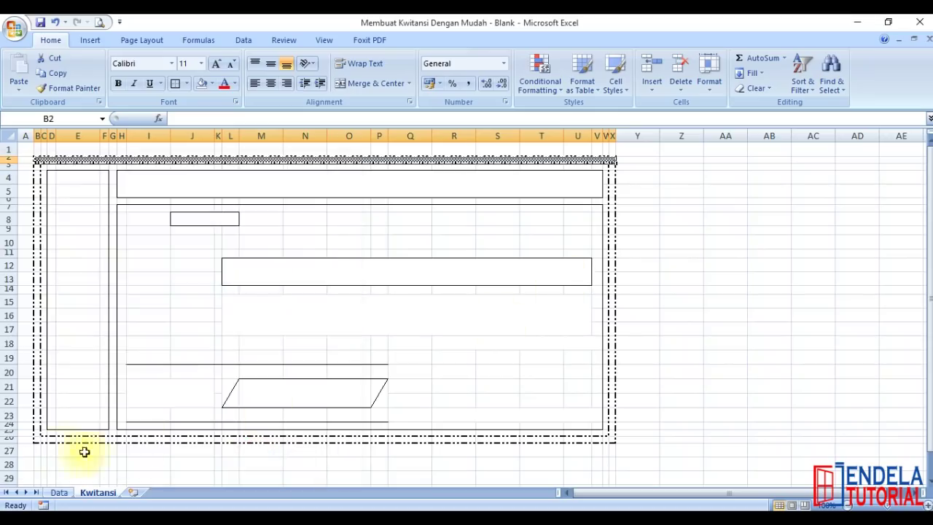
click(37, 439)
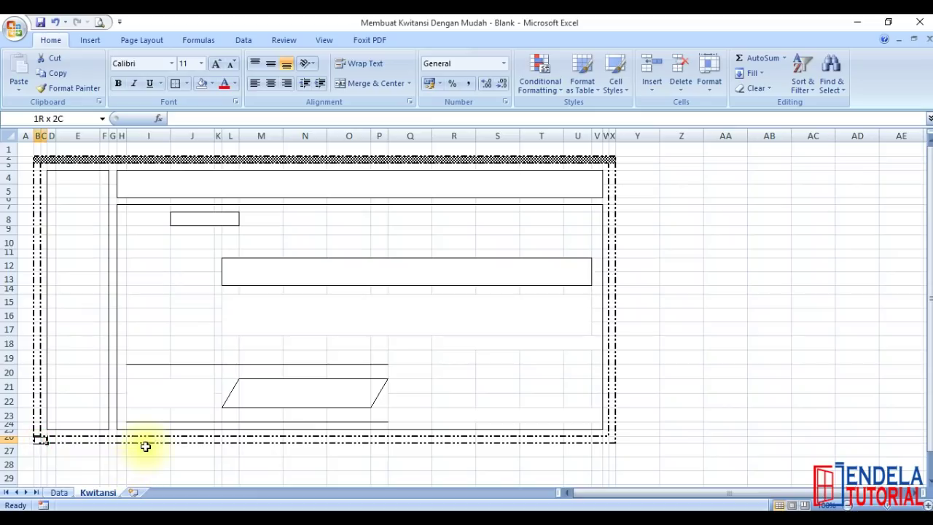
key(shift+Right)
key(shift+Right)
key(shift+Right)
key(shift+Right)
key(shift+Right)
key(shift+Right)
key(shift+Right)
key(shift+Right)
key(shift+Right)
key(shift+Right)
key(shift+Right)
key(shift+Right)
key(shift+Right)
key(shift+Right)
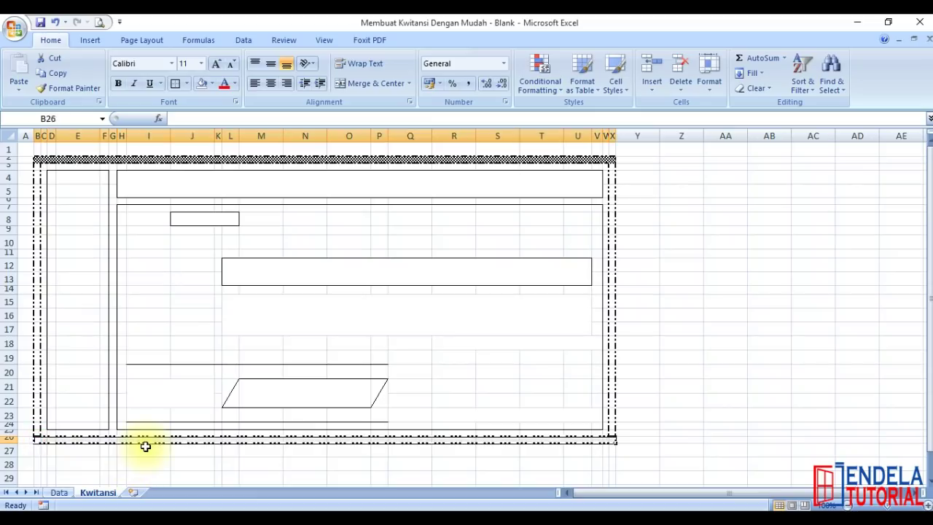
right_click(140, 438)
click(185, 387)
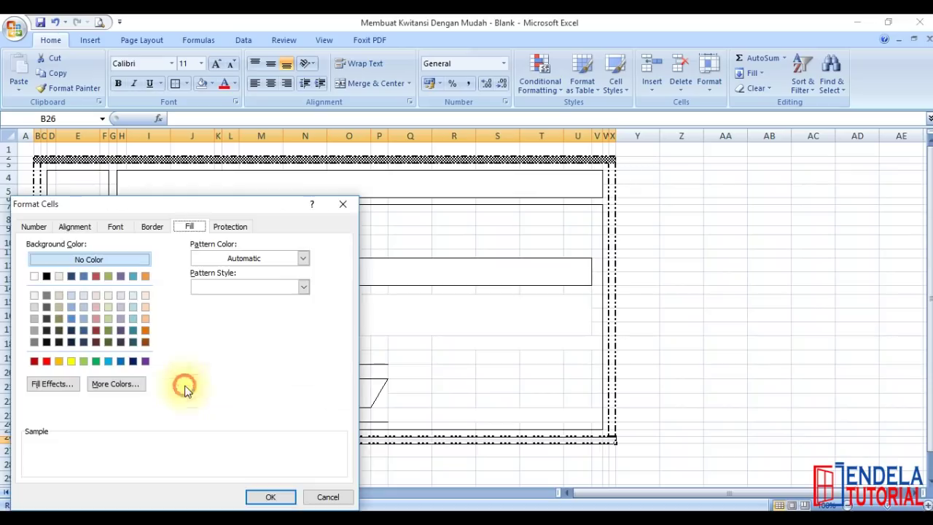
click(223, 287)
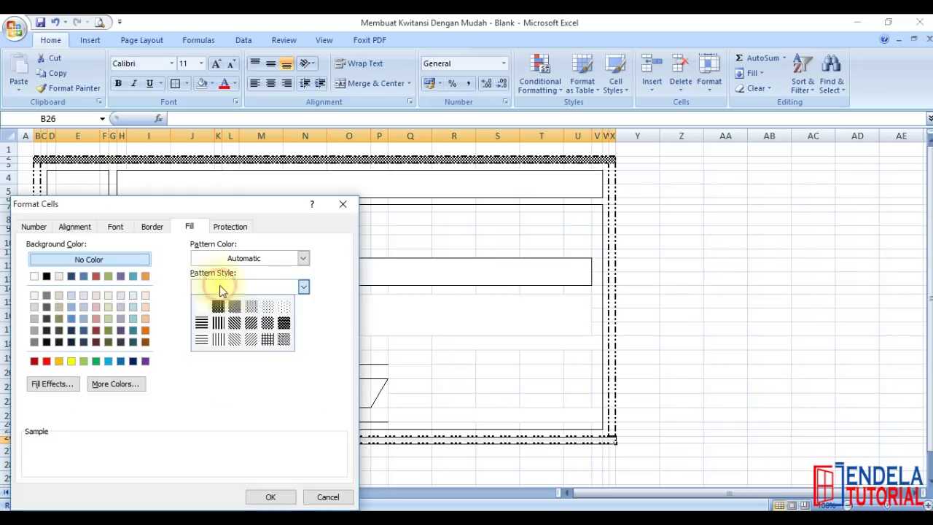
click(269, 325)
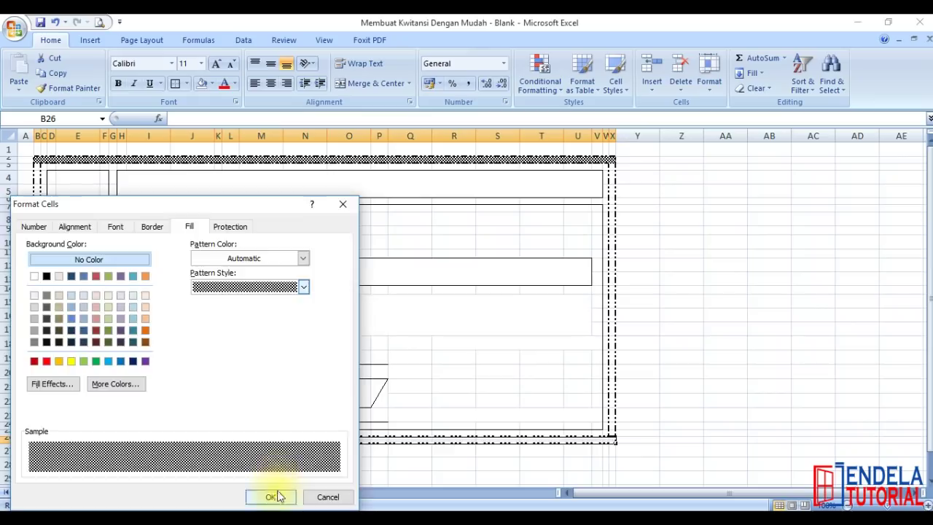
click(274, 497)
Fill the side strips in columns X and B with the same crosshatch pattern
click(613, 159)
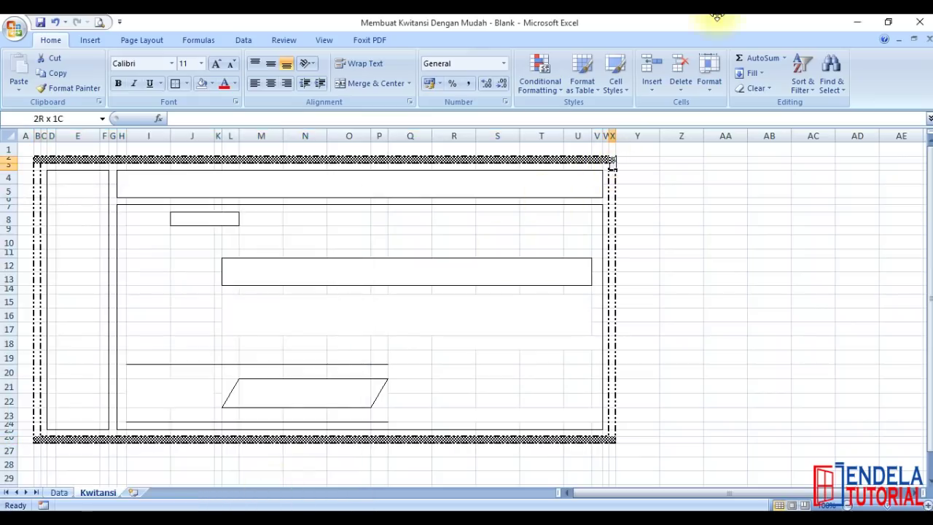
drag(613, 164, 612, 438)
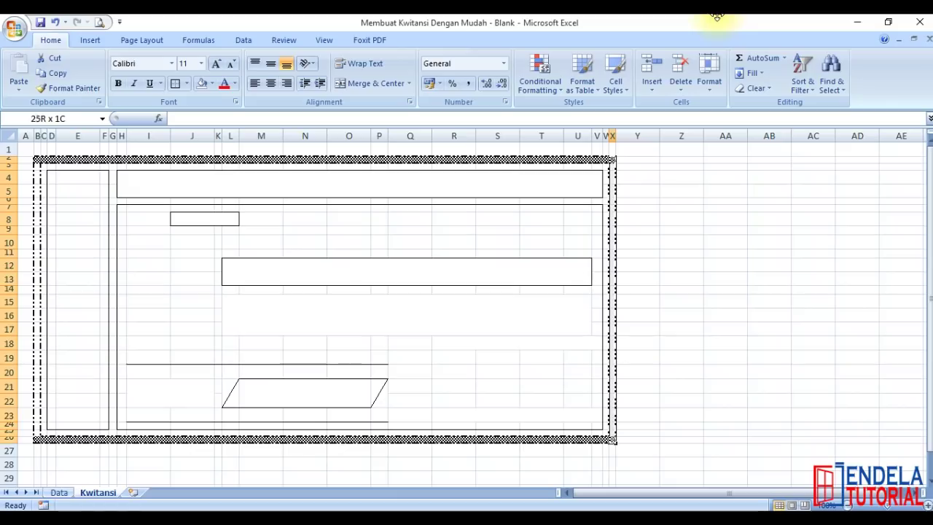
right_click(613, 173)
click(646, 341)
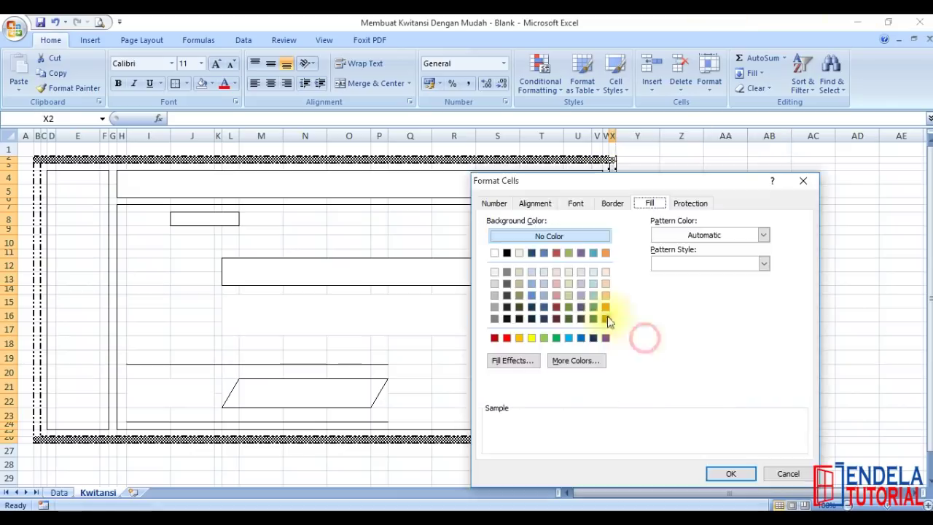
click(704, 264)
click(721, 298)
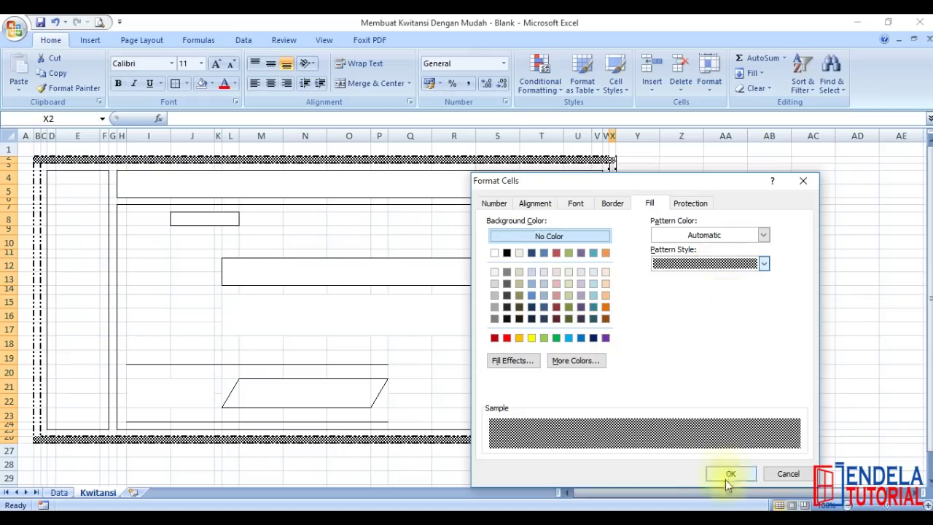
click(729, 475)
click(38, 161)
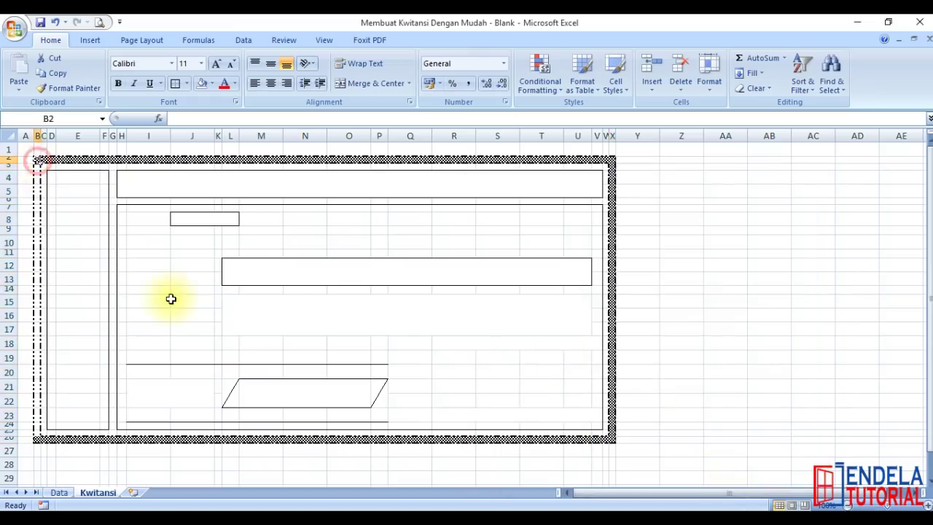
key(shift+Down)
key(shift+Down)
key(shift+Down)
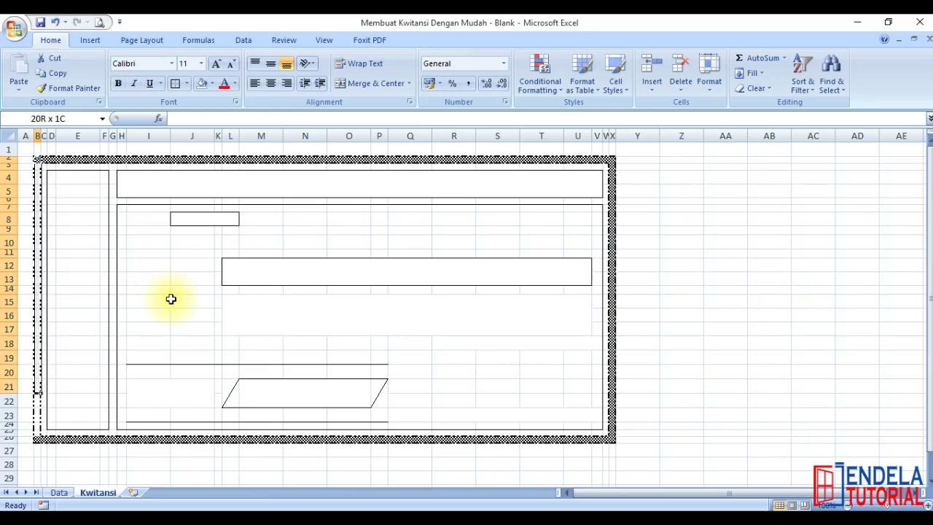
key(shift+Down)
key(shift+Down)
key(shift+Down)
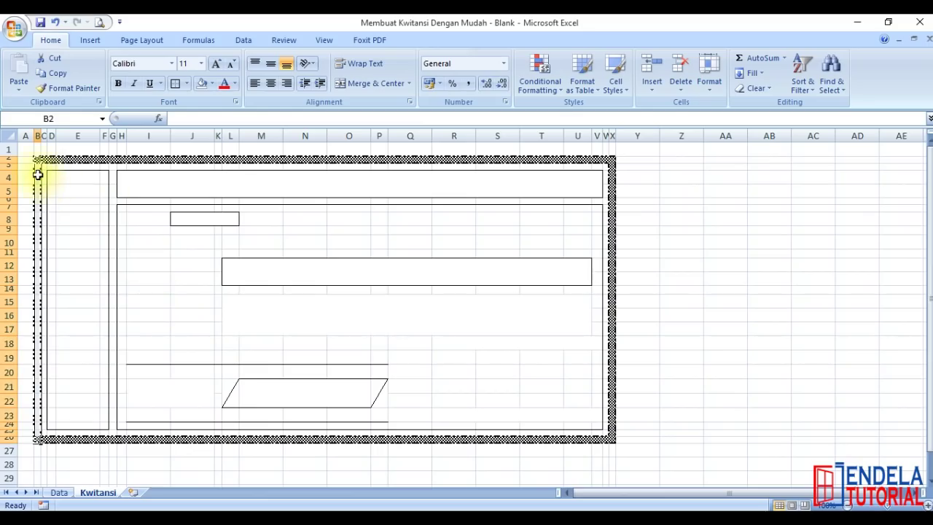
right_click(36, 174)
click(68, 338)
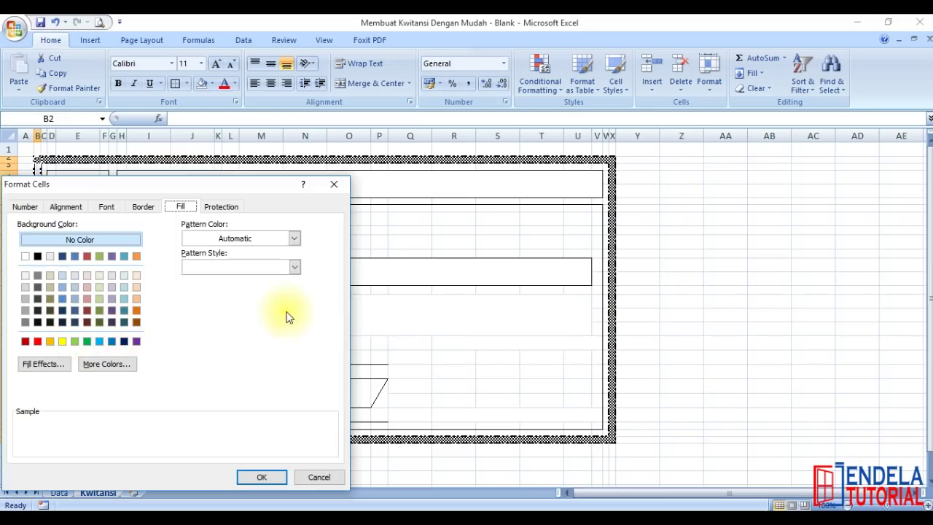
click(234, 269)
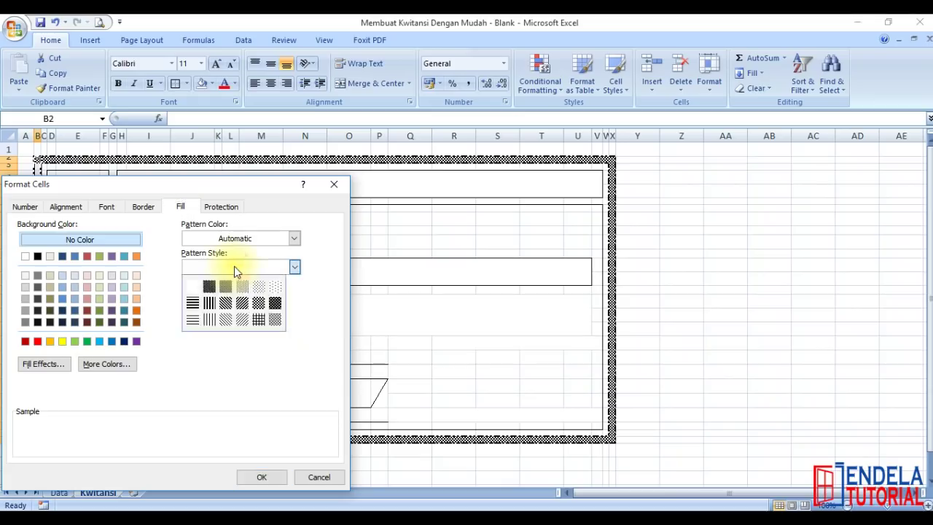
click(256, 304)
click(261, 475)
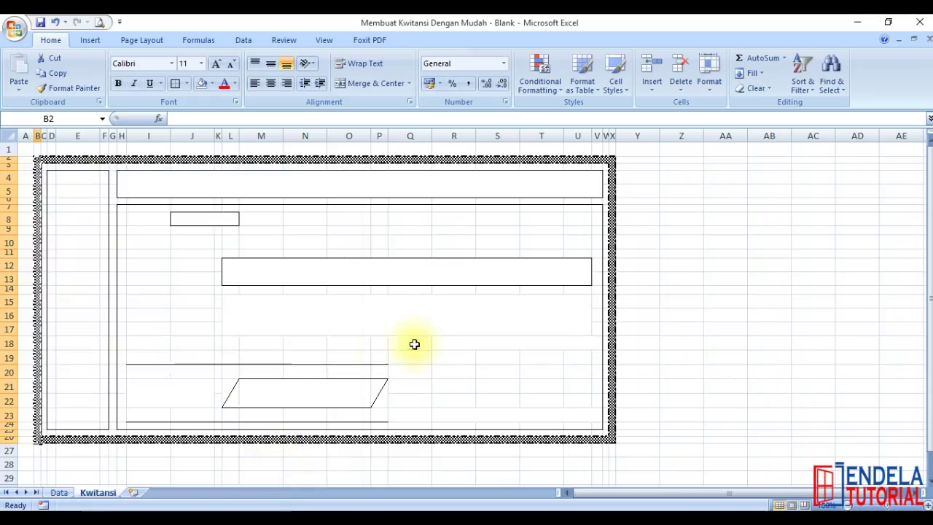
click(413, 343)
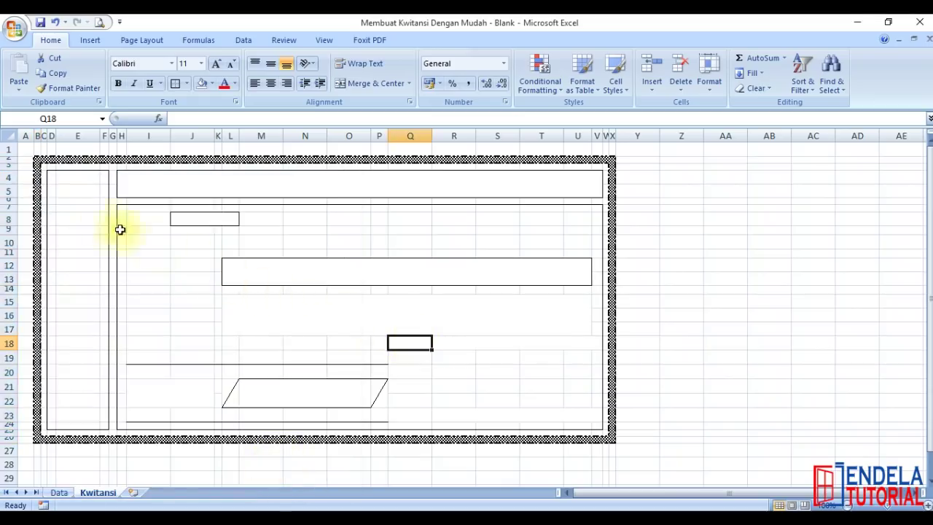
Put an outline border around the left stub box in columns D to E
mouse_move(49, 176)
mouse_down()
mouse_move(98, 376)
mouse_move(100, 430)
mouse_up()
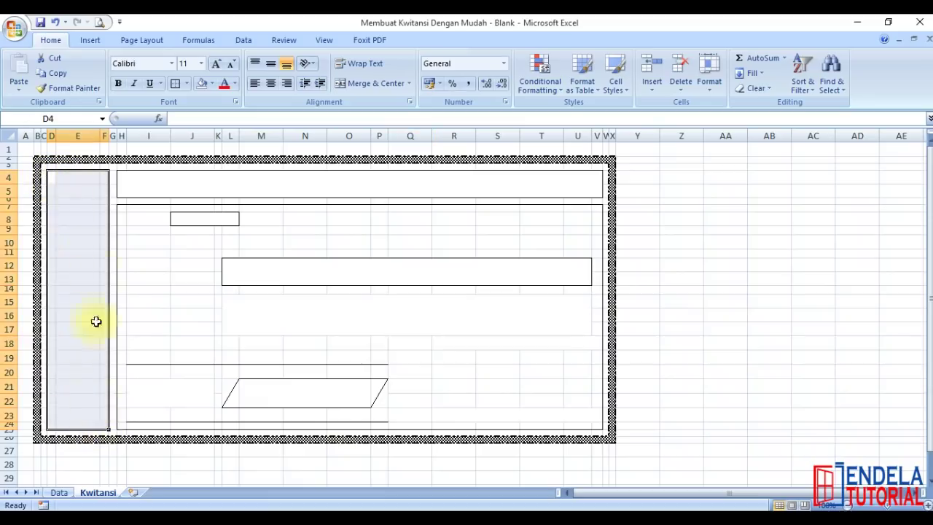
right_click(84, 234)
click(120, 393)
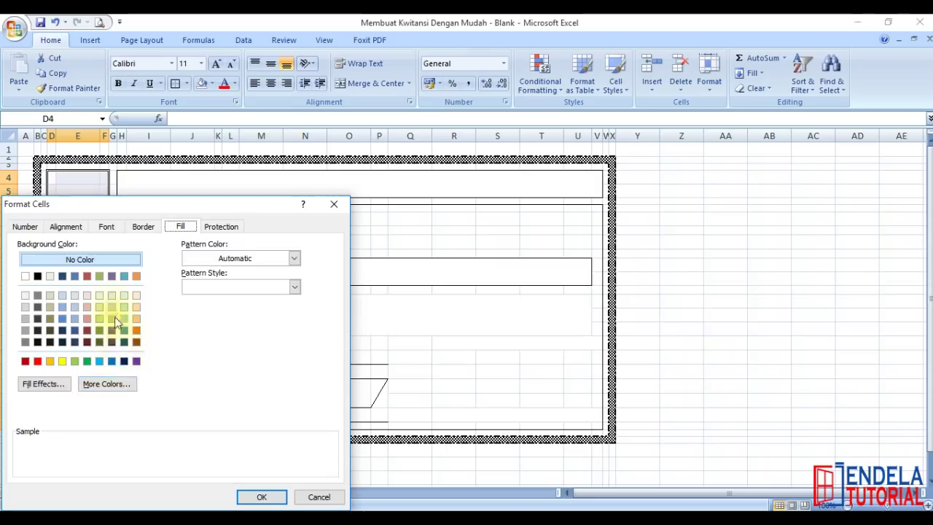
click(142, 227)
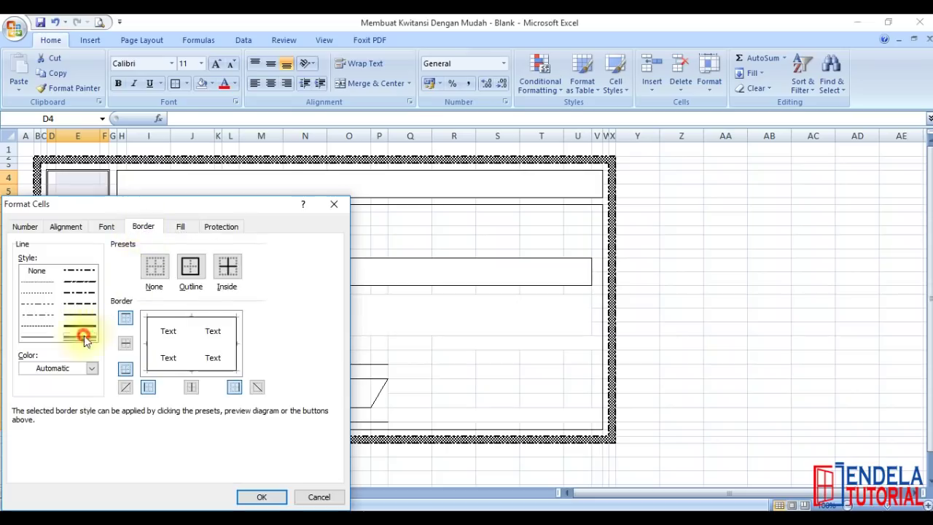
click(190, 267)
click(262, 497)
click(231, 343)
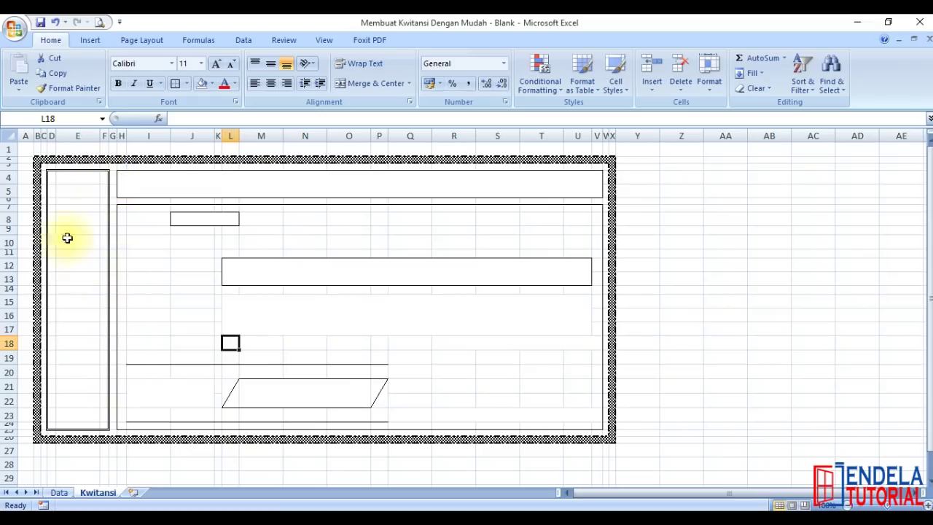
Fill the column E strip, rows 4 to 24, with a dense crosshatch pattern
drag(71, 175, 93, 426)
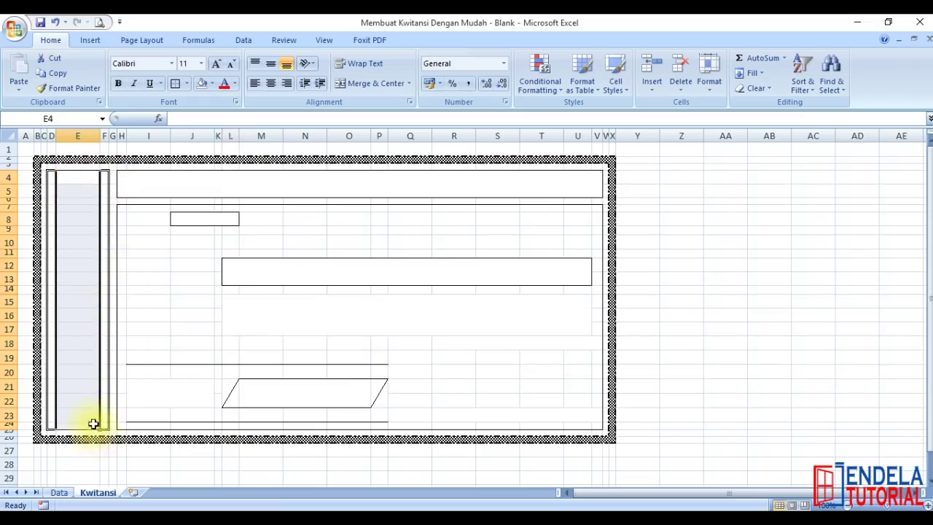
right_click(73, 277)
click(104, 443)
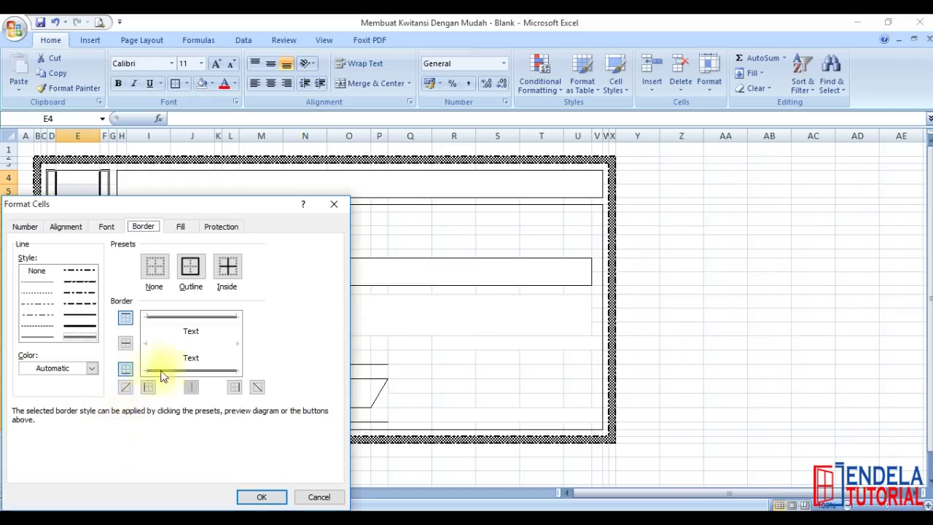
click(179, 227)
click(211, 286)
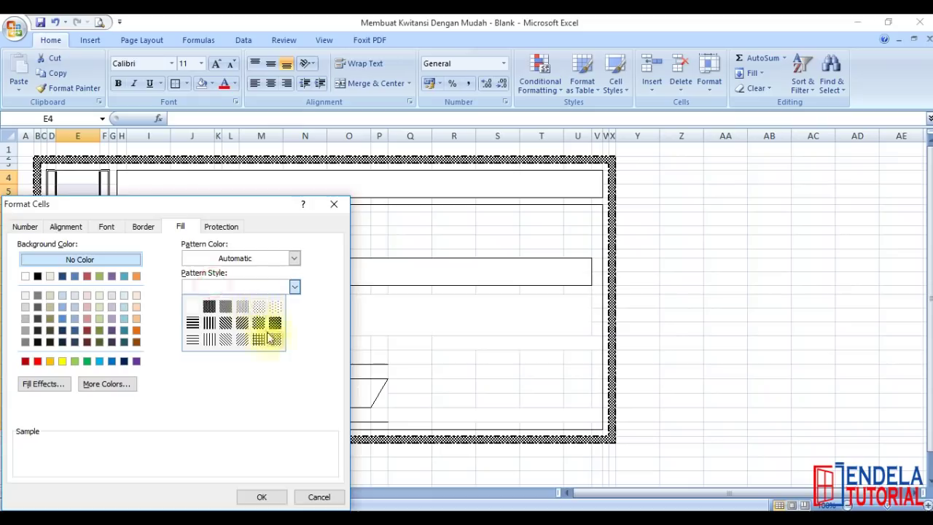
click(267, 335)
click(264, 500)
click(345, 342)
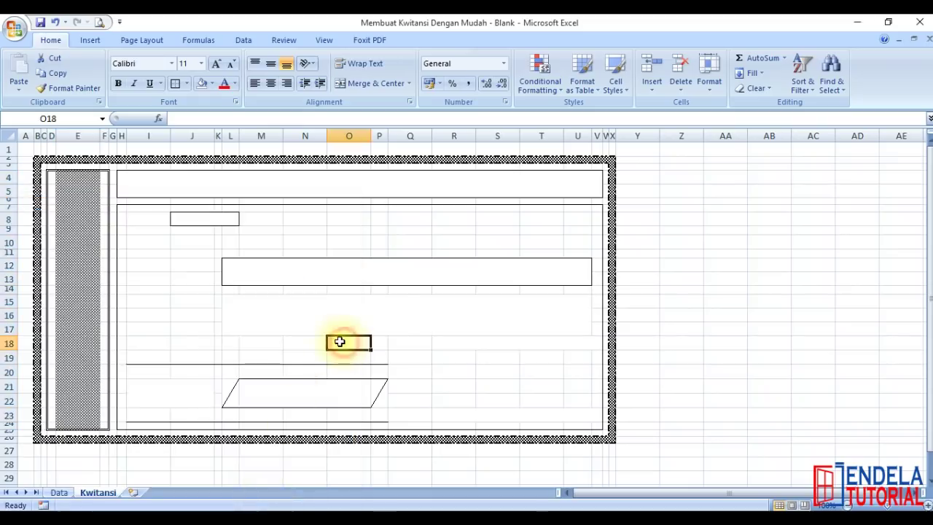
Give the merged bar at L12 a light dotted pattern fill
right_click(273, 272)
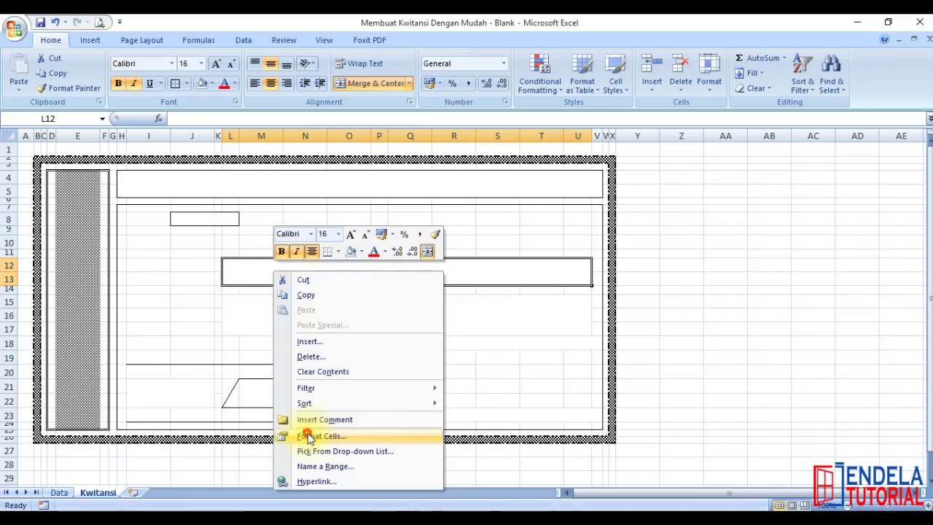
click(309, 436)
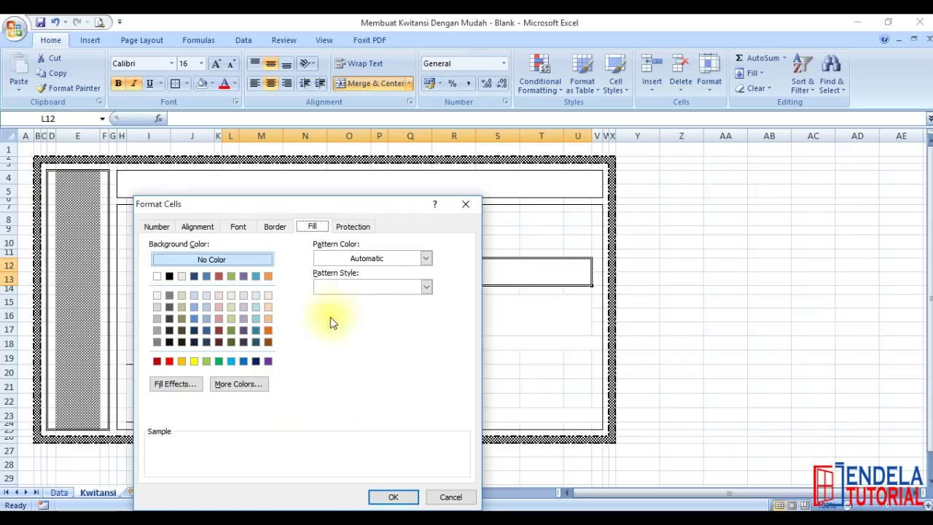
click(342, 287)
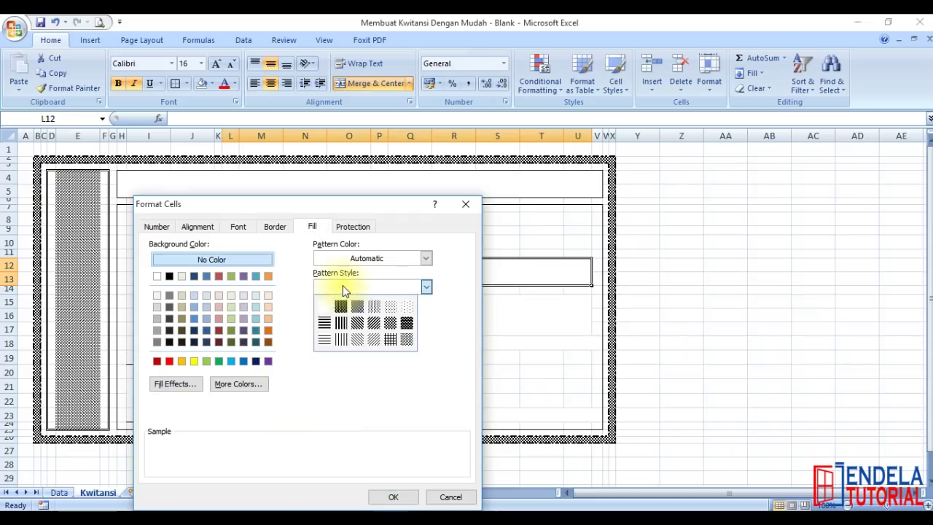
click(390, 307)
click(393, 496)
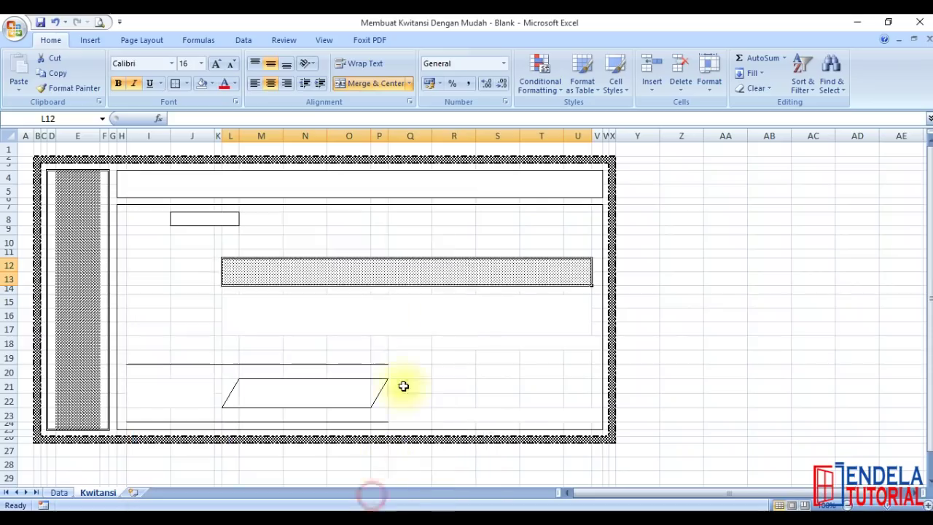
click(403, 385)
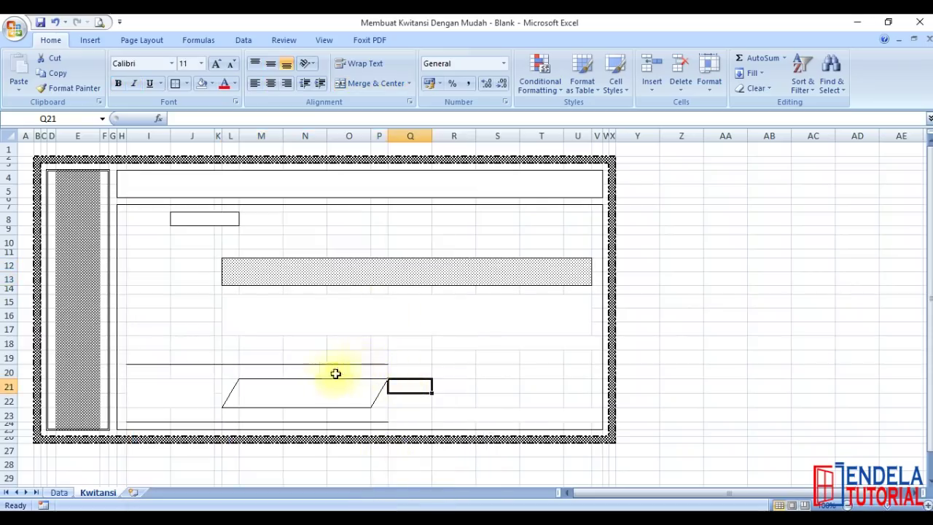
Add a medium solid outline border to the dotted bar at L12
click(288, 397)
click(277, 280)
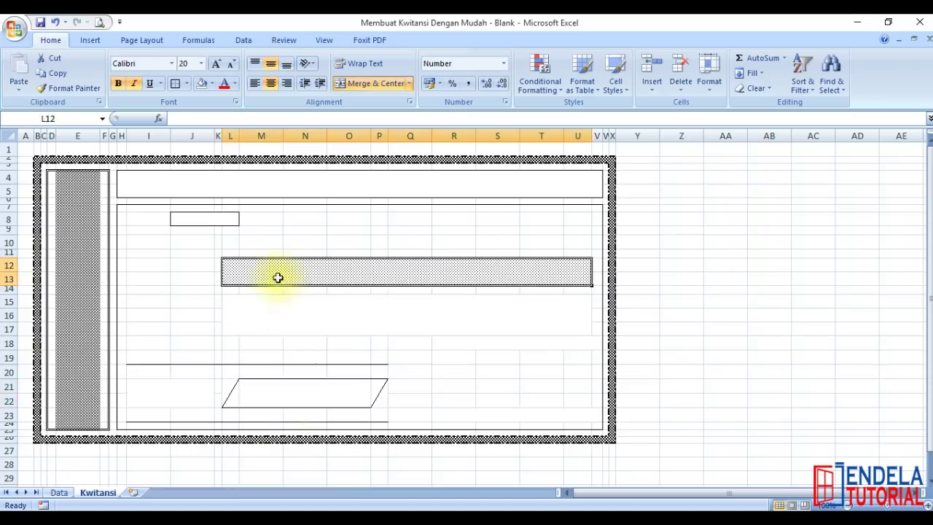
right_click(269, 279)
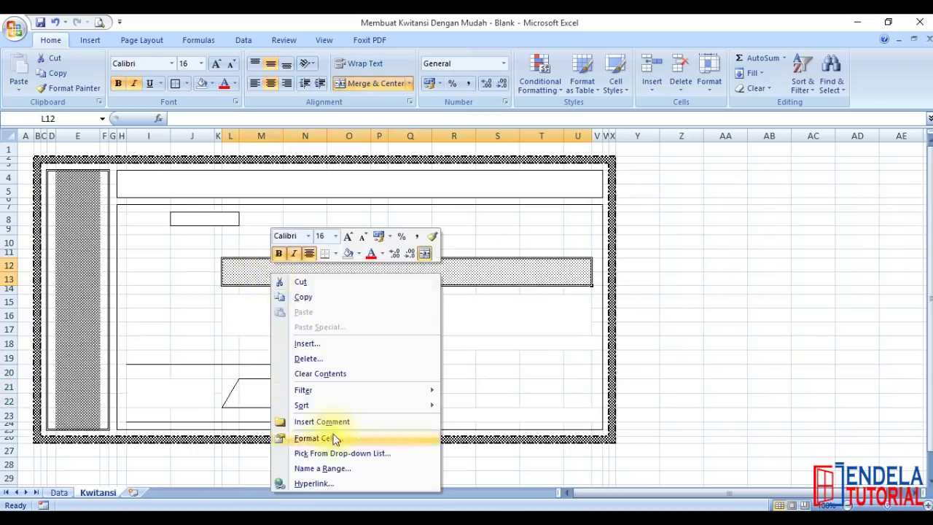
click(332, 438)
click(302, 226)
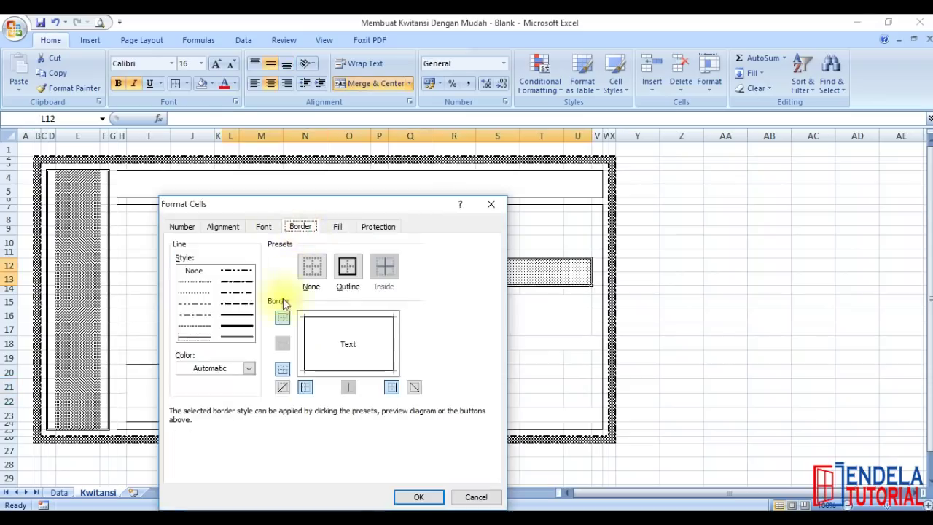
click(240, 315)
click(347, 277)
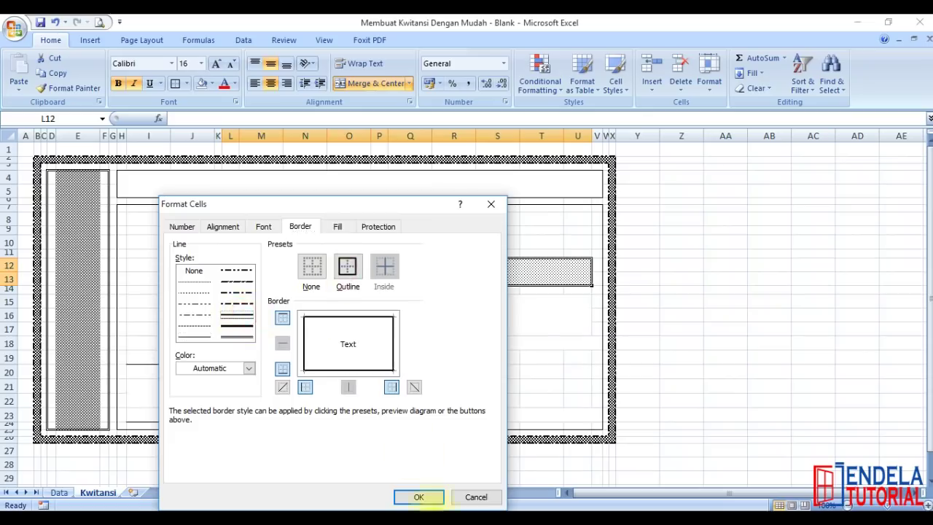
click(419, 496)
click(479, 388)
drag(143, 371, 359, 372)
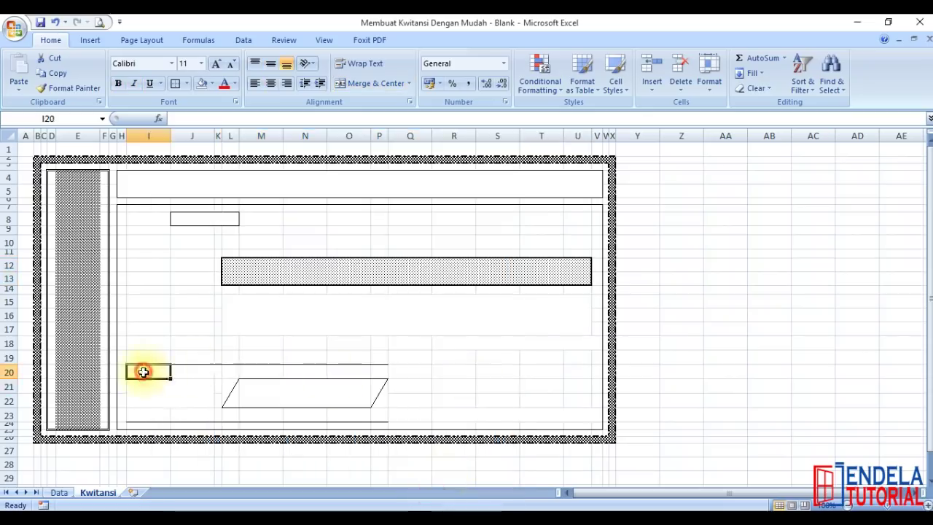
Give cells I20:O20 a thick top border for the first signature line
right_click(378, 371)
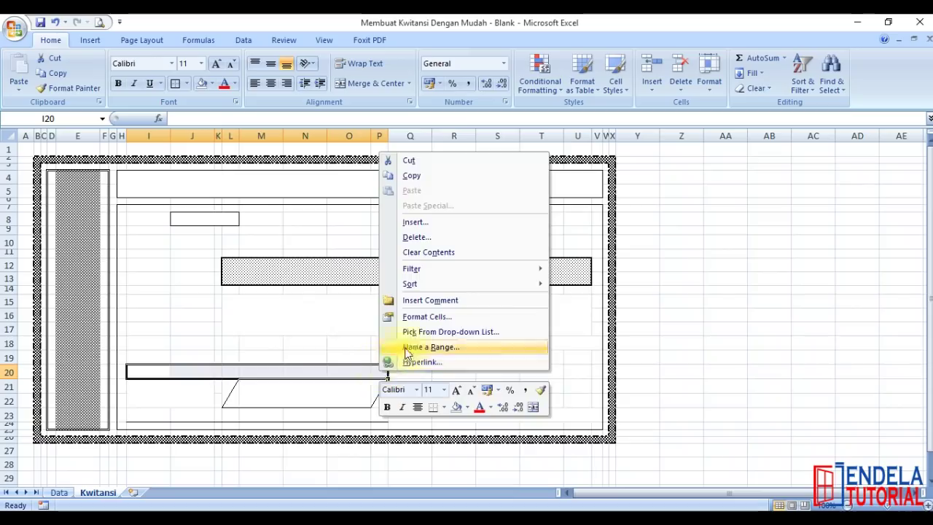
click(422, 317)
click(321, 269)
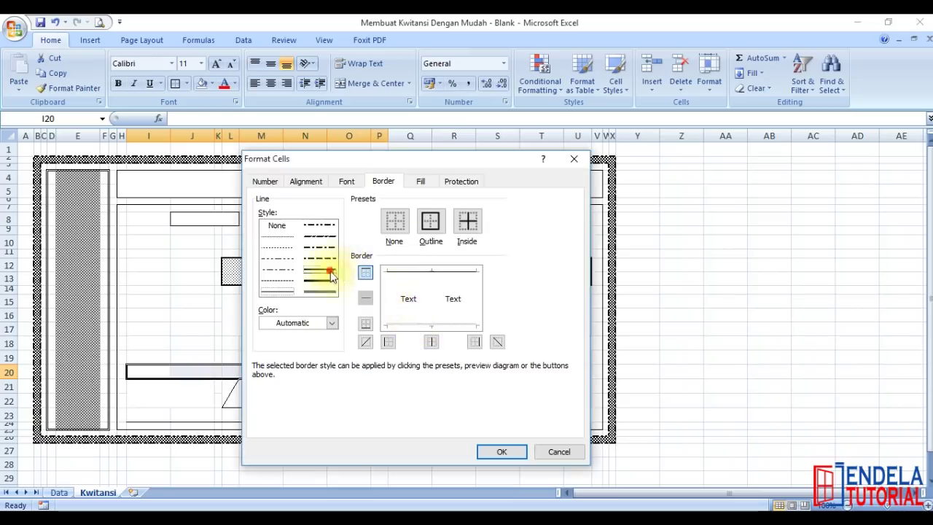
click(411, 269)
click(501, 451)
click(467, 393)
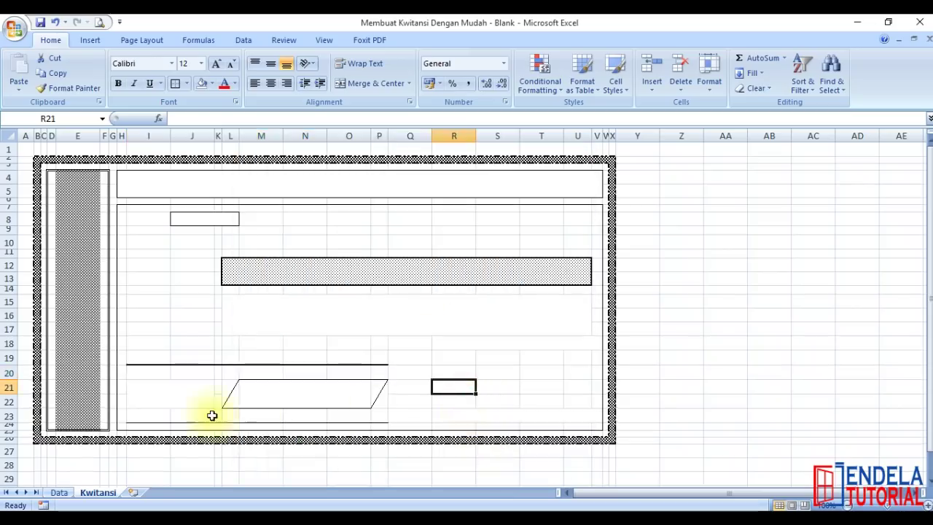
Give cells I23:P24 a thick bottom border under the amount box
mouse_move(141, 417)
mouse_down()
mouse_move(383, 424)
mouse_move(376, 416)
mouse_up()
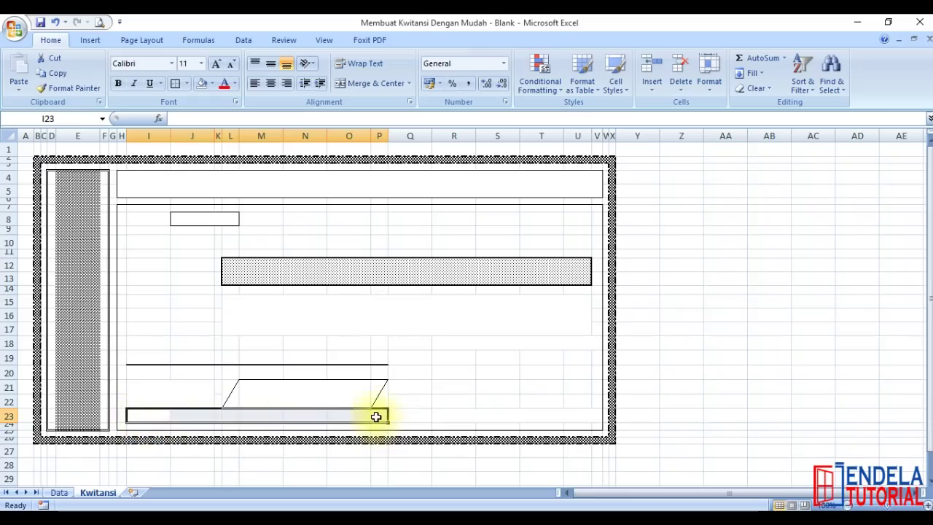
right_click(373, 414)
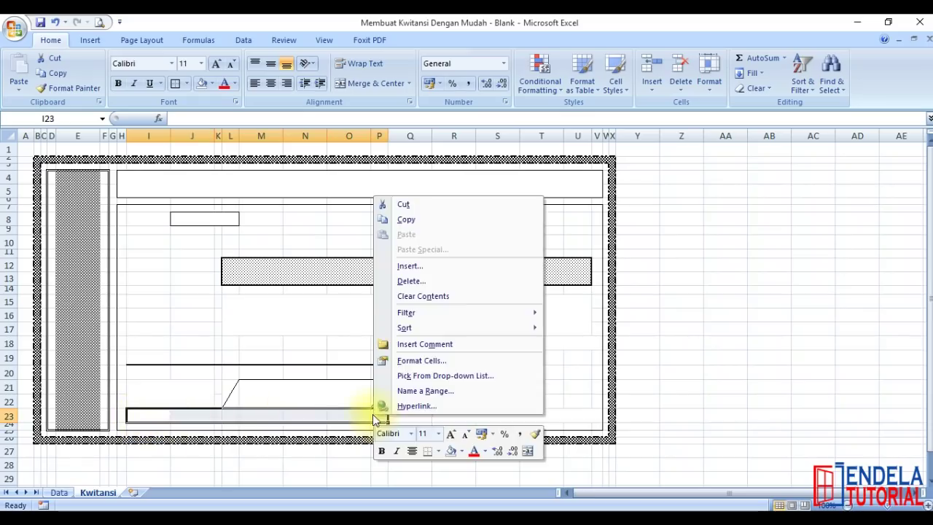
click(415, 356)
click(318, 319)
click(429, 362)
click(501, 492)
click(498, 372)
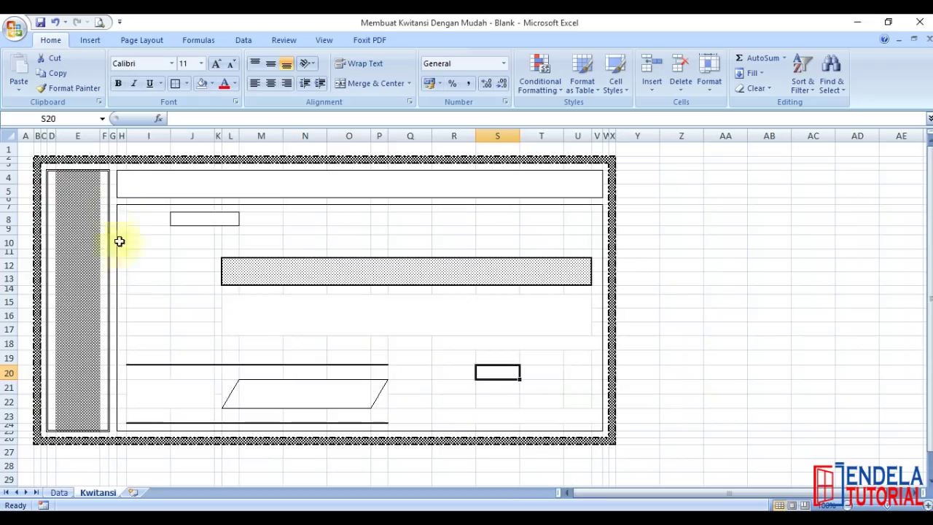
mouse_move(120, 205)
mouse_down()
mouse_move(536, 415)
mouse_move(536, 428)
mouse_up()
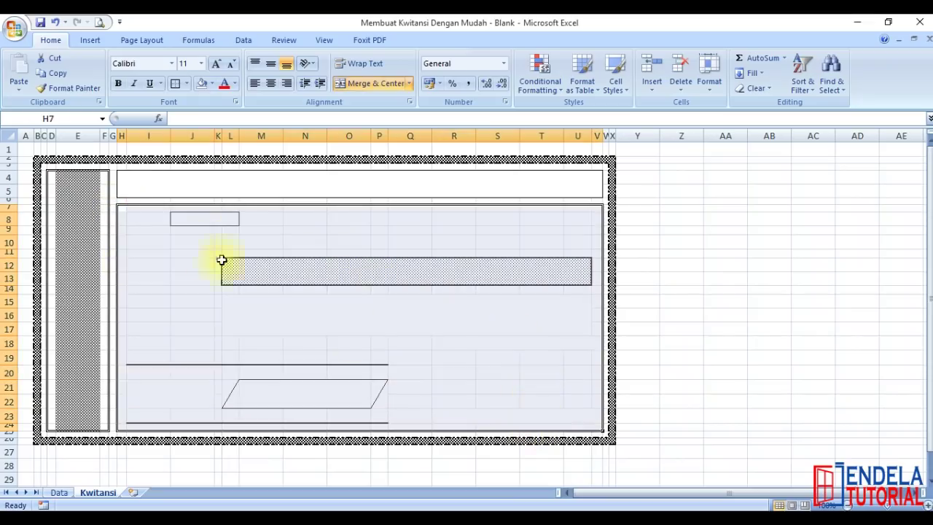
Put a thick outline border around the receipt body H7:V23
right_click(170, 248)
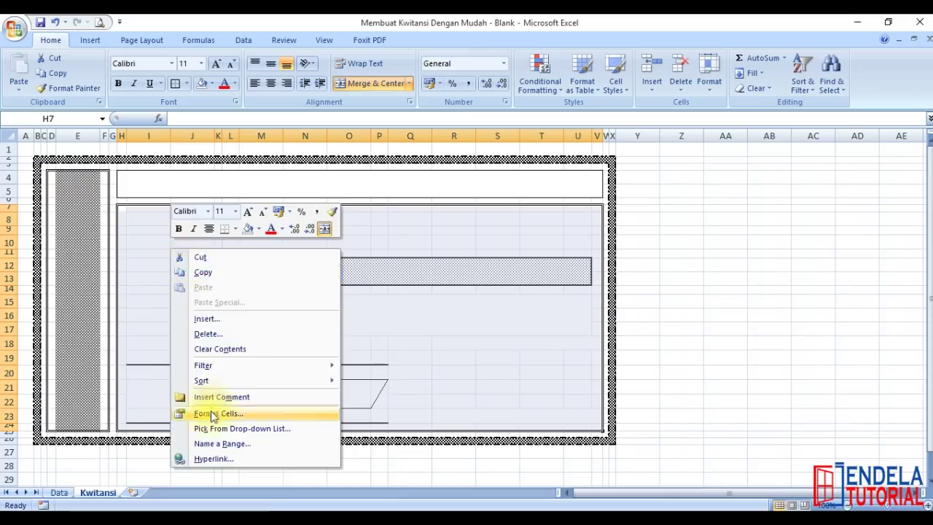
click(208, 410)
click(125, 323)
click(225, 266)
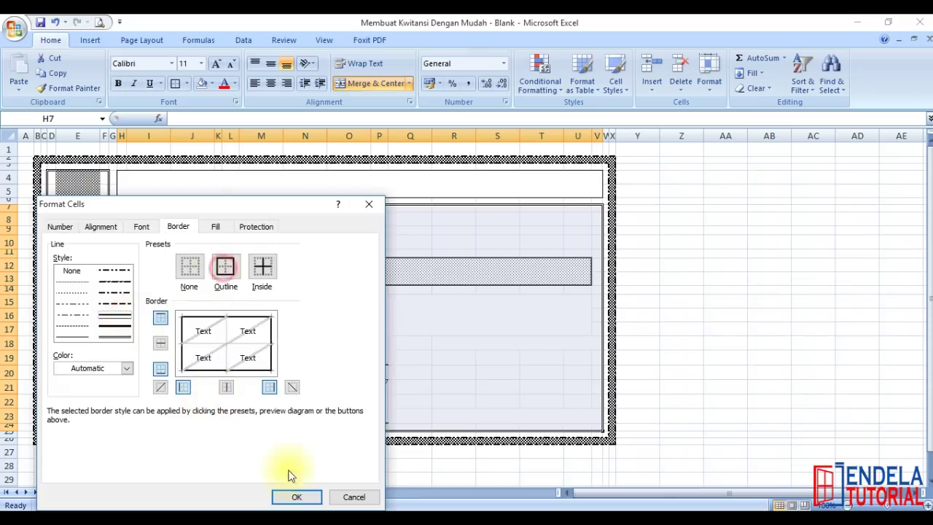
click(297, 496)
click(450, 345)
Put a thick outline border around the box L15:U17
click(269, 316)
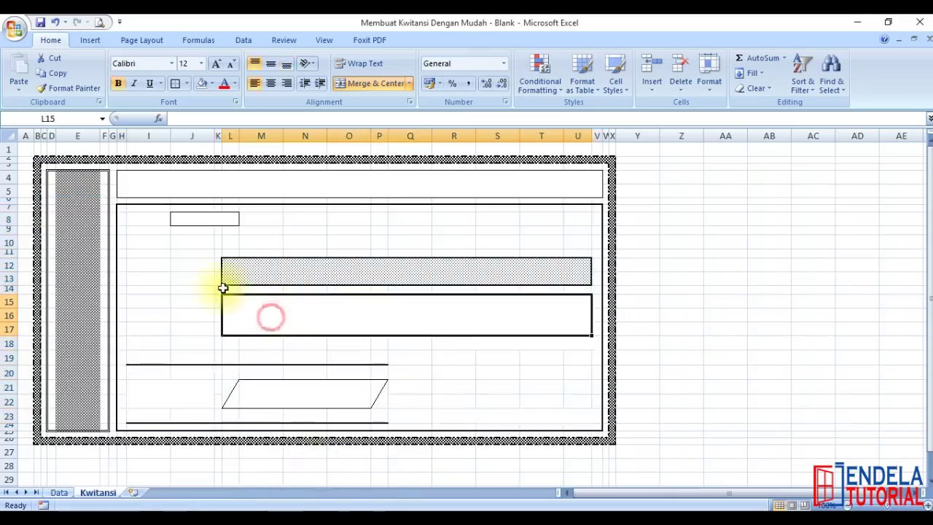
click(143, 178)
right_click(145, 178)
click(197, 337)
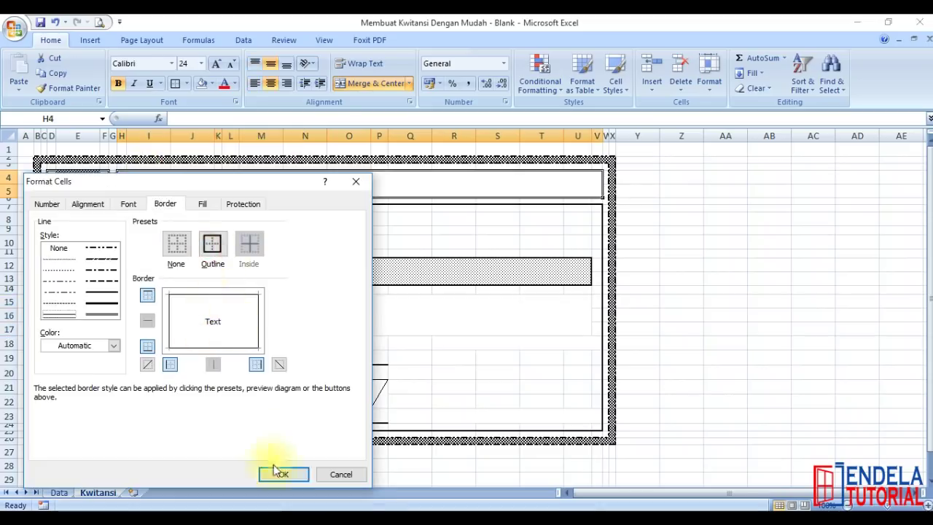
click(108, 292)
click(212, 244)
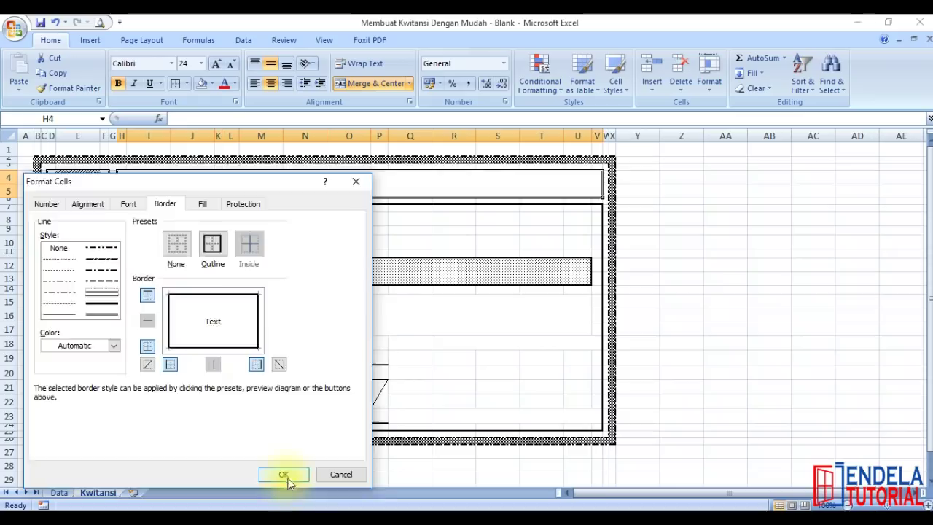
click(284, 474)
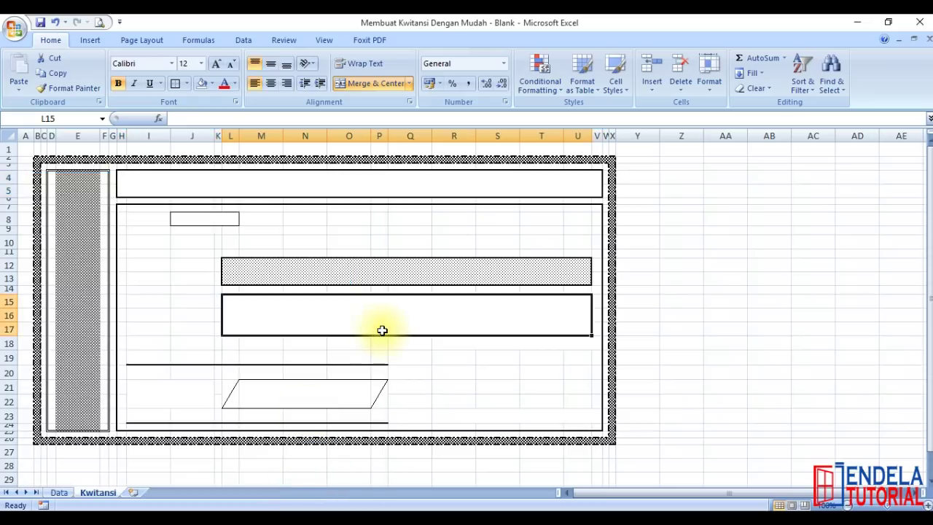
click(278, 183)
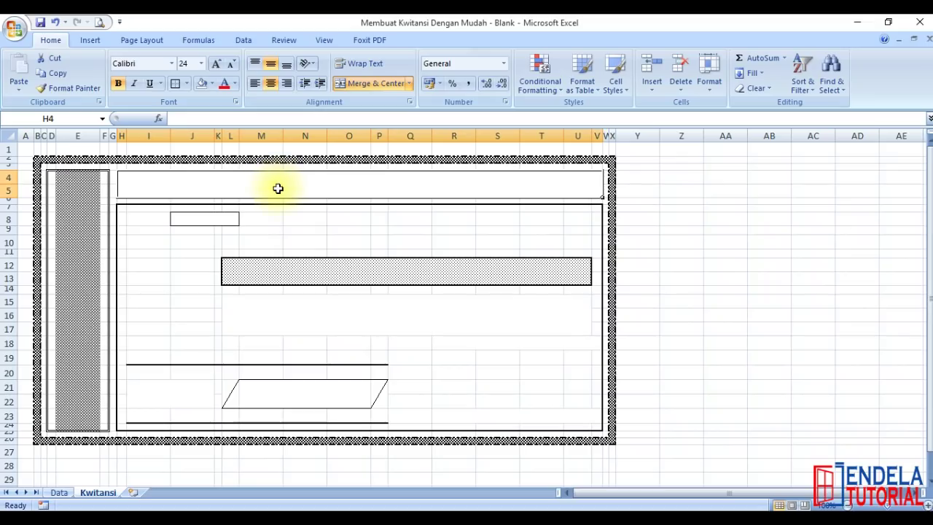
Enter the title KWITANSI and the label 'Nomor :' in I8
text(KWITANSI)
key(Return)
click(156, 219)
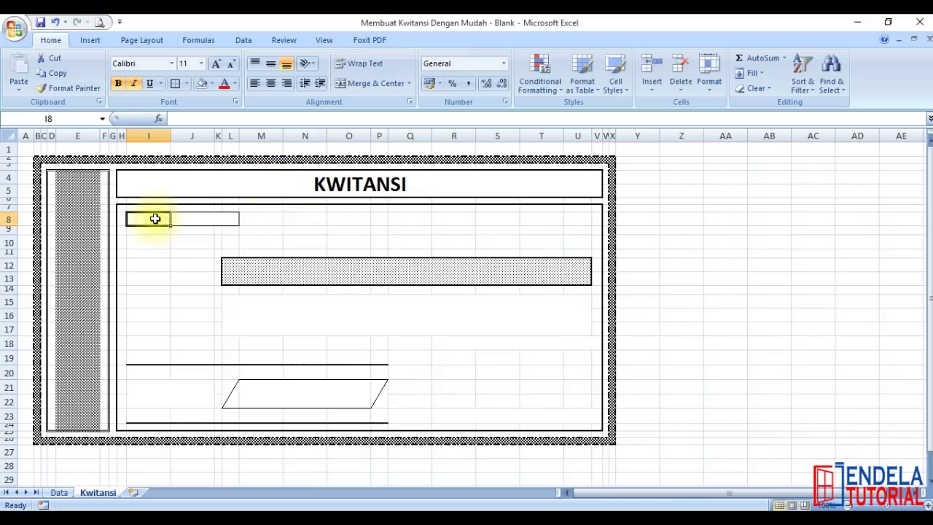
text(Nomor :)
key(Return)
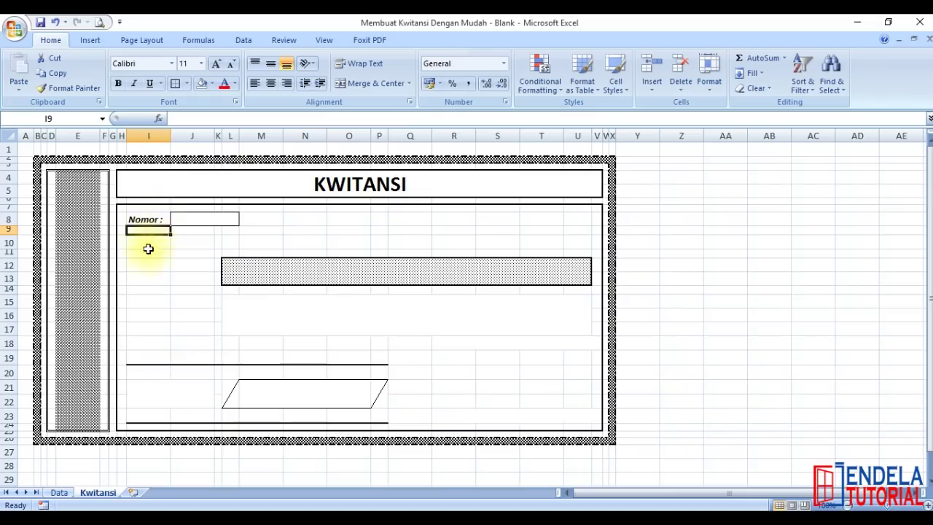
Add the labels Sudah Terima Dari, Uang Sejumlah and Untuk Pembayaran in I10, I12 and I15
click(150, 241)
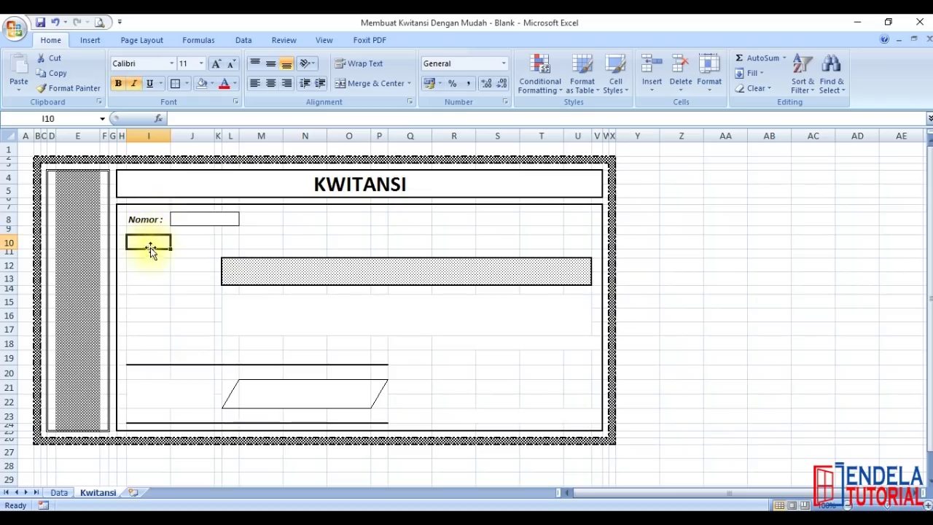
text(Sudah Terima Dari)
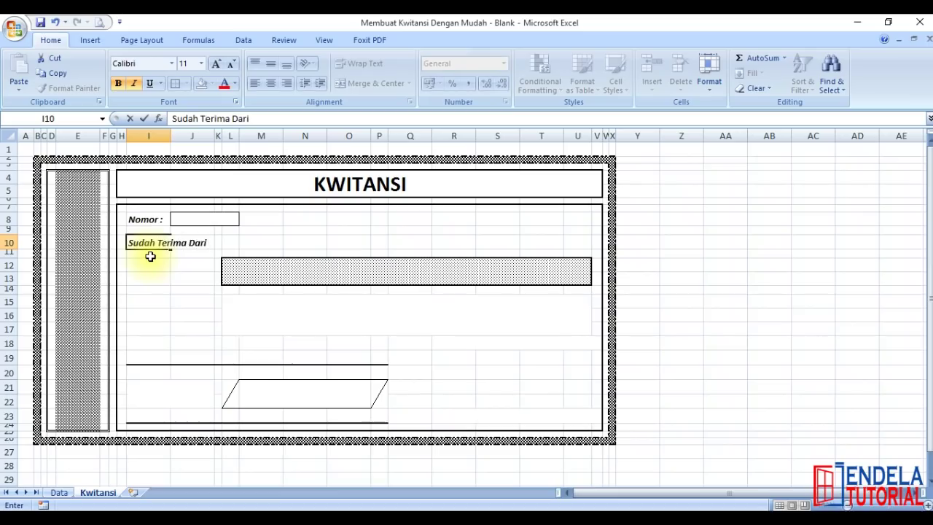
key(Return)
key(Return)
key(Return)
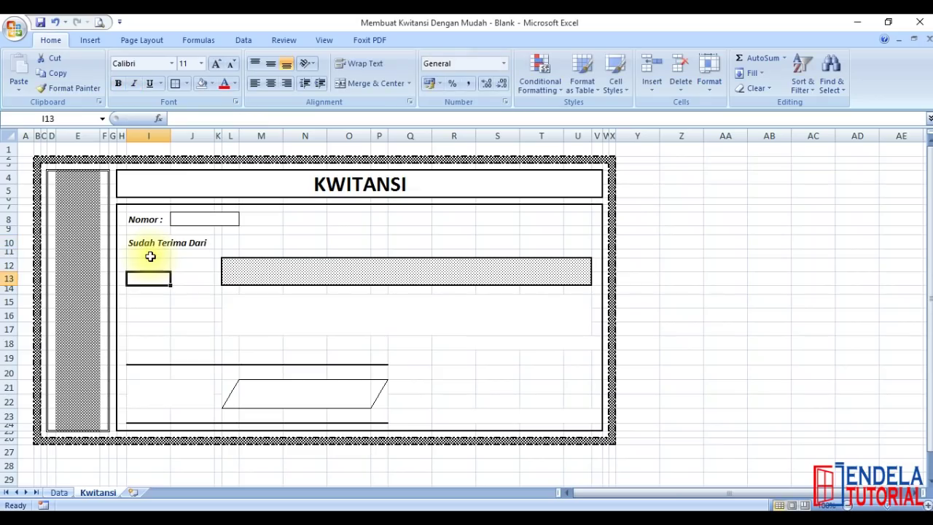
key(Up)
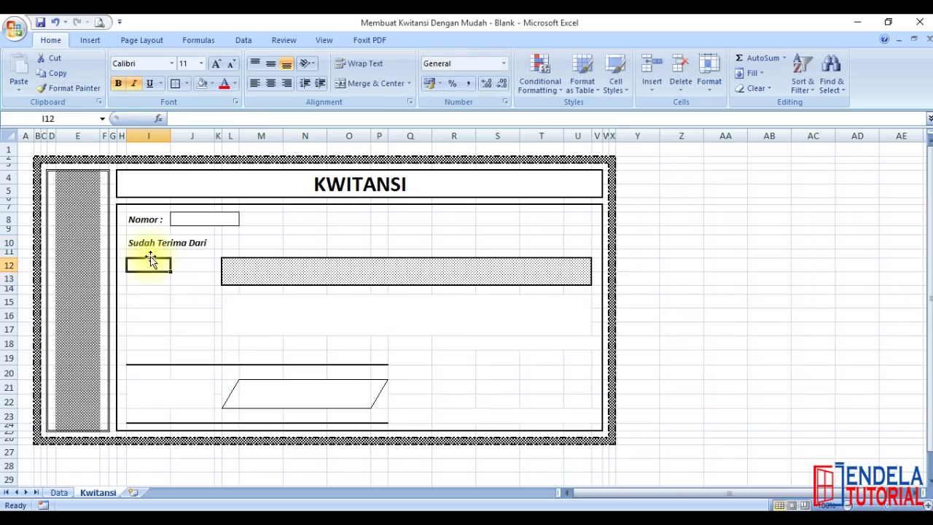
text(Uan)
text(ml)
key(Return)
key(Down)
key(Down)
key(Down)
key(Up)
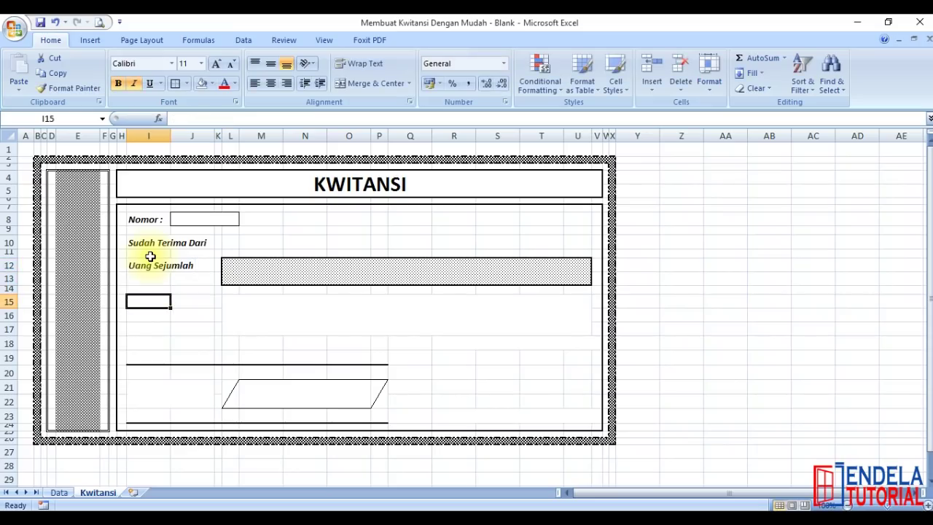
text(Untuk Pe)
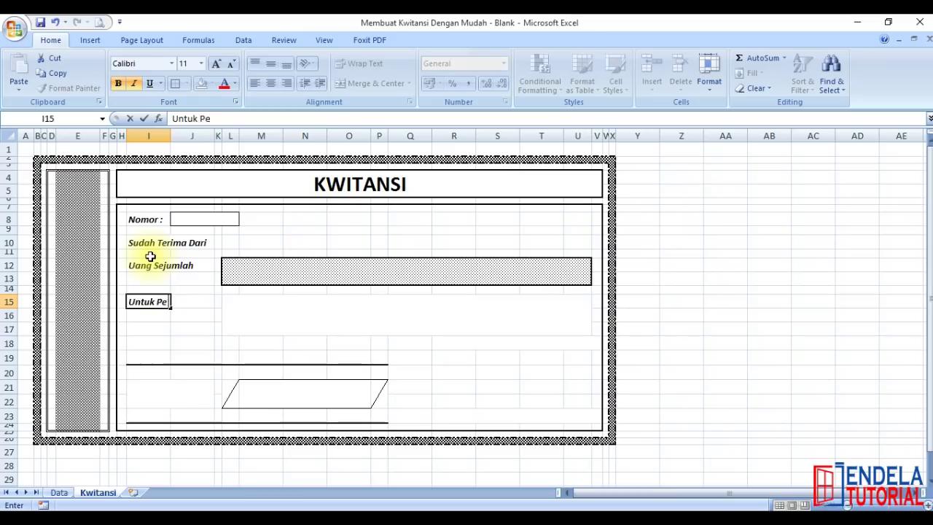
key(Return)
Type a colon in K15, K12 and K10 beside the three labels
key(Up)
key(Right)
key(Right)
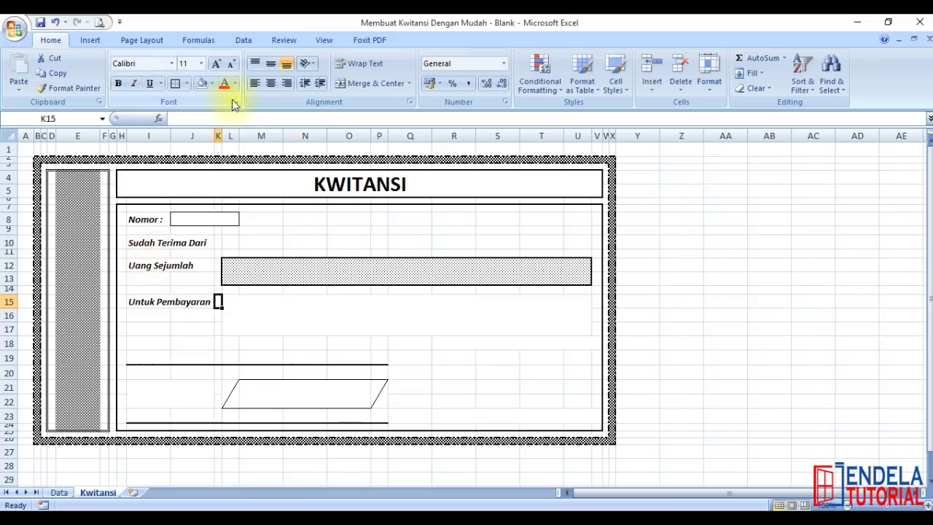
text(:)
key(Up)
key(Up)
text(:)
key(Up)
key(Up)
text(:)
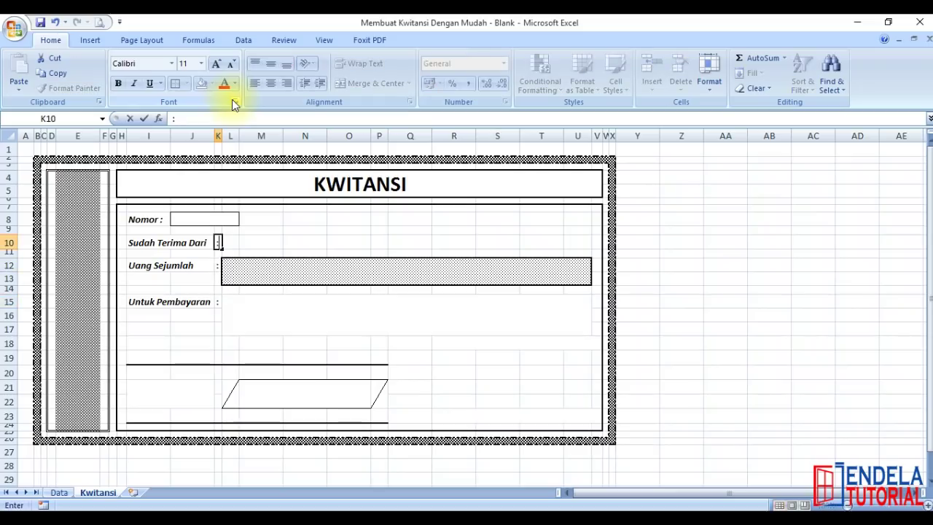
key(Return)
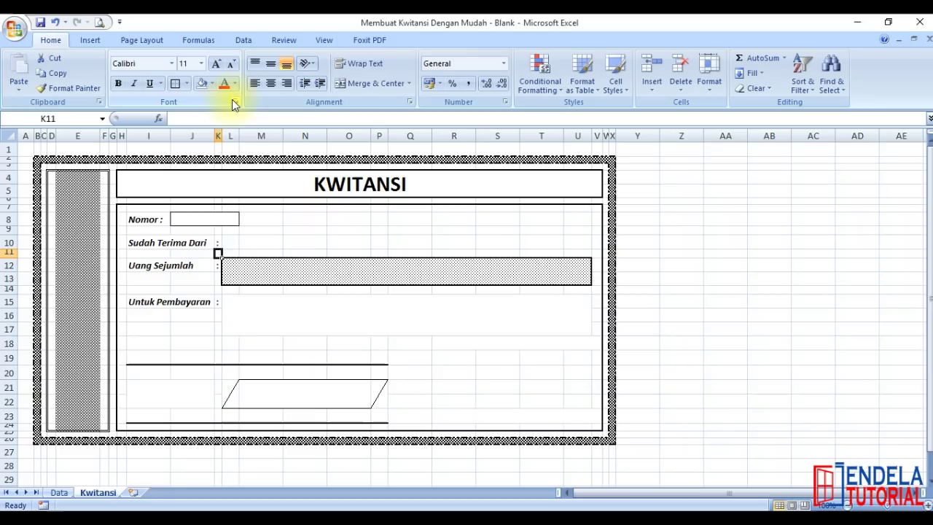
key(Up)
key(Up)
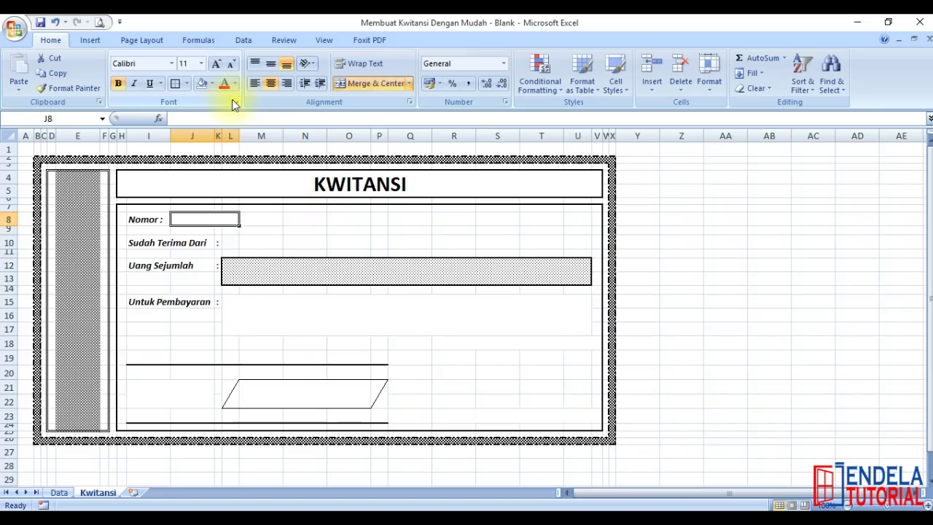
key(Down)
key(Down)
key(Down)
key(Down)
key(Down)
key(Right)
key(Down)
key(Down)
key(Right)
key(Right)
key(Right)
key(Right)
key(Right)
key(Right)
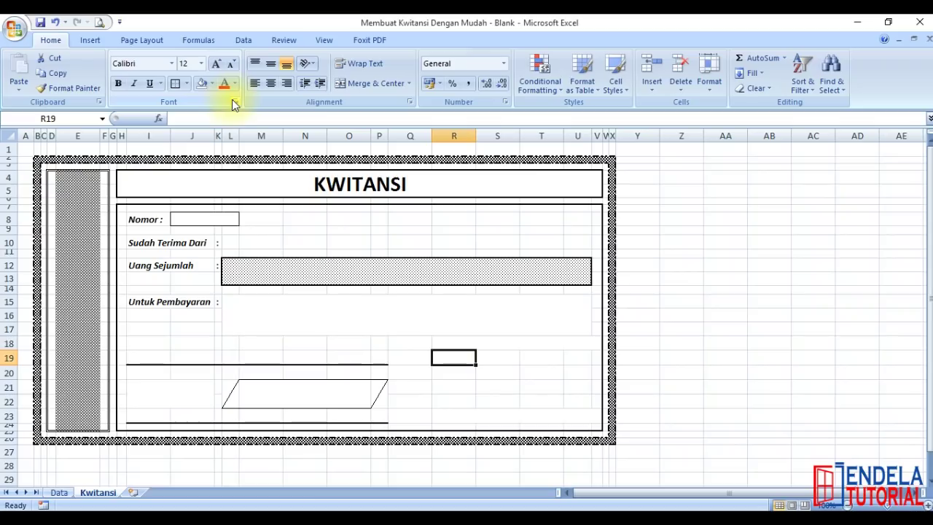
key(Right)
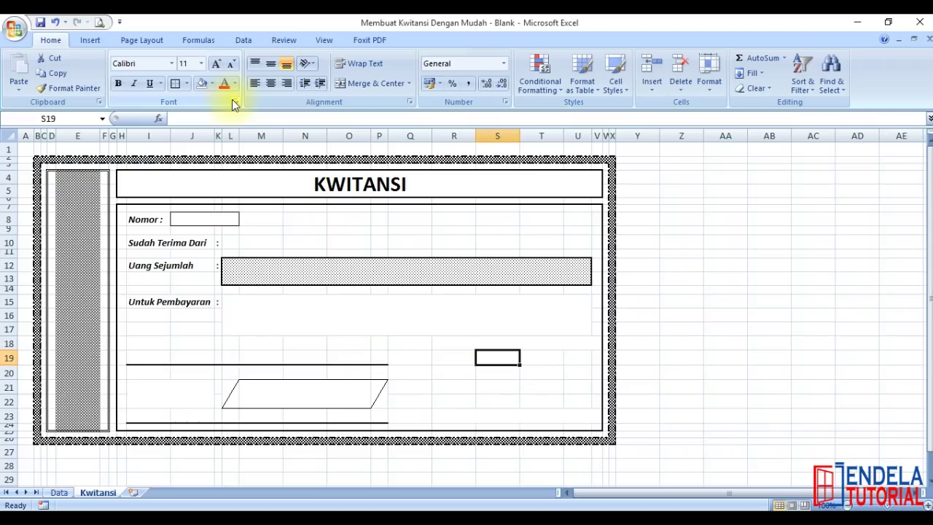
Discard an unfinished city entry and enter the label 'Penerima,' in R20
key(Left)
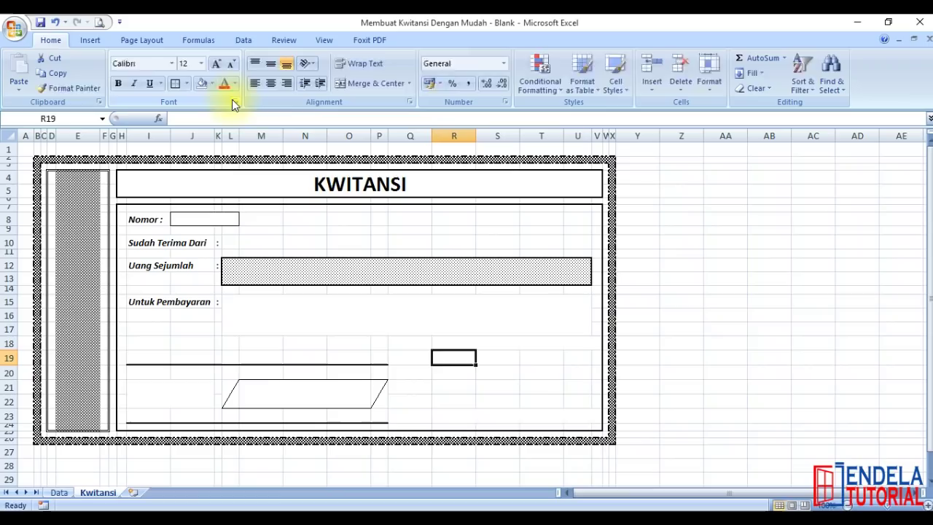
text(=Makassar,)
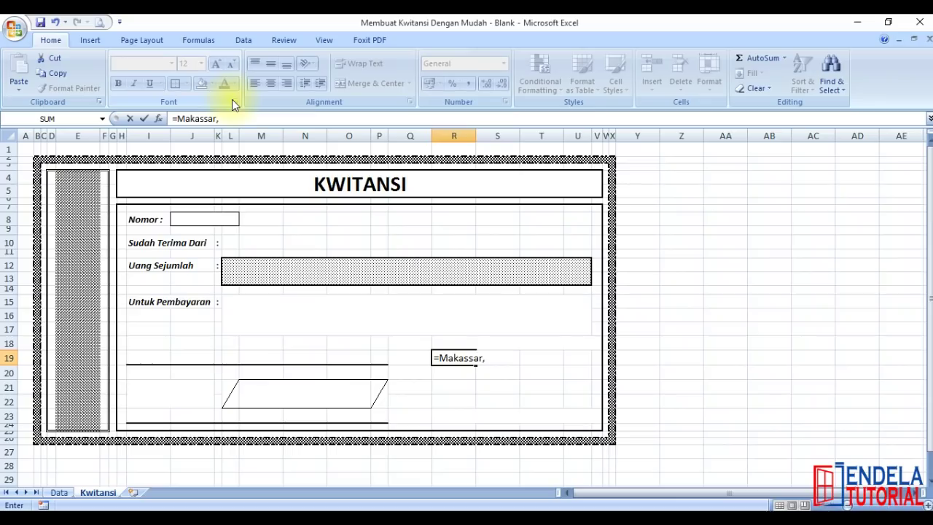
key(BackSpace)
key(BackSpace)
key(BackSpace)
key(BackSpace)
key(BackSpace)
key(BackSpace)
key(Return)
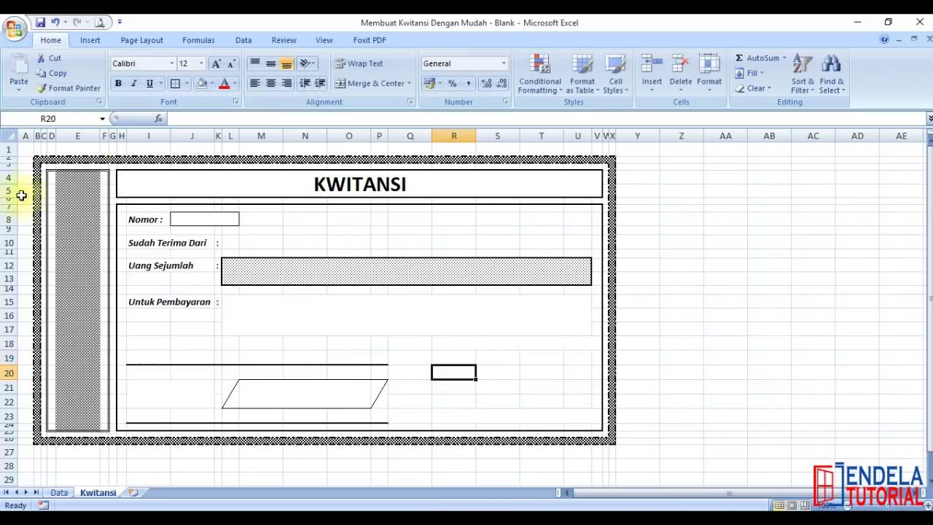
click(59, 493)
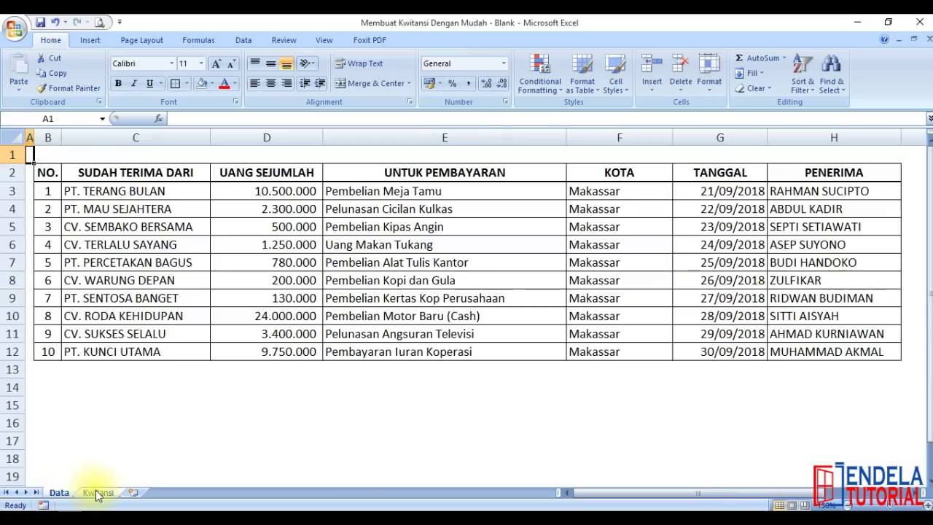
click(99, 494)
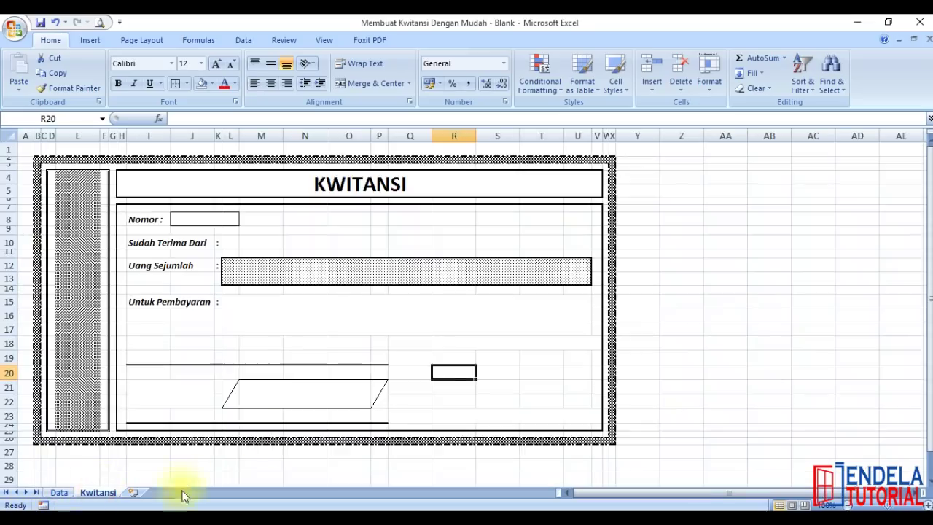
click(450, 358)
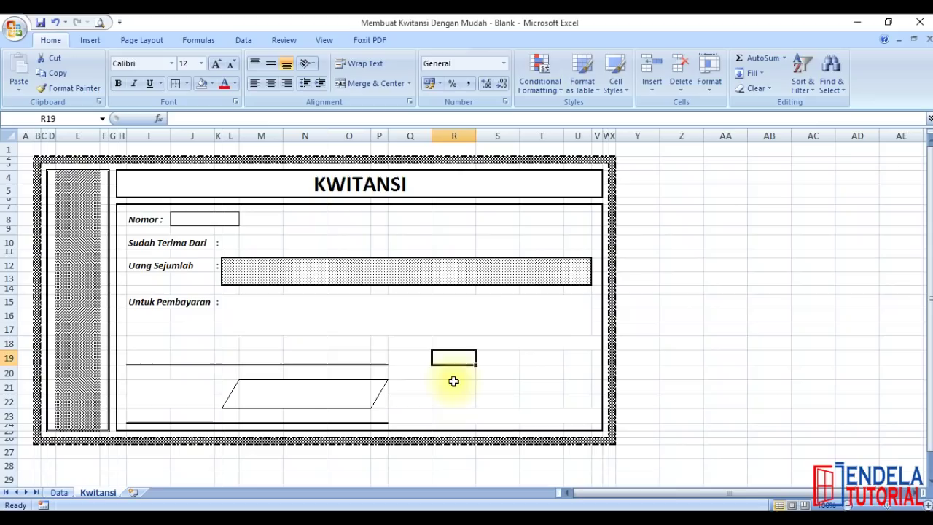
click(451, 372)
text(P)
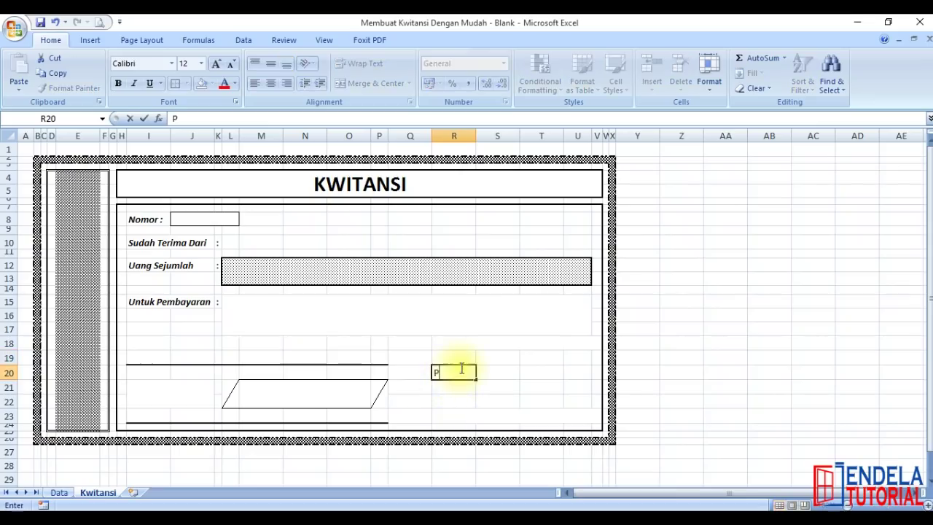
key(Return)
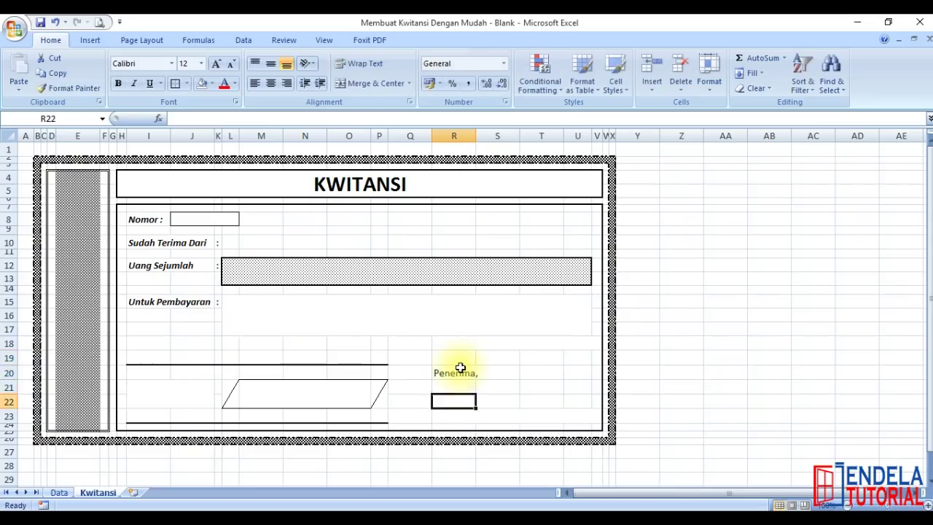
Type the label 'Terbilang Rp.' into merged cell I21:J22 beside the amount box
key(Down)
key(Down)
key(Up)
key(Left)
key(Left)
key(Left)
key(Left)
key(Left)
text(Terbilang )
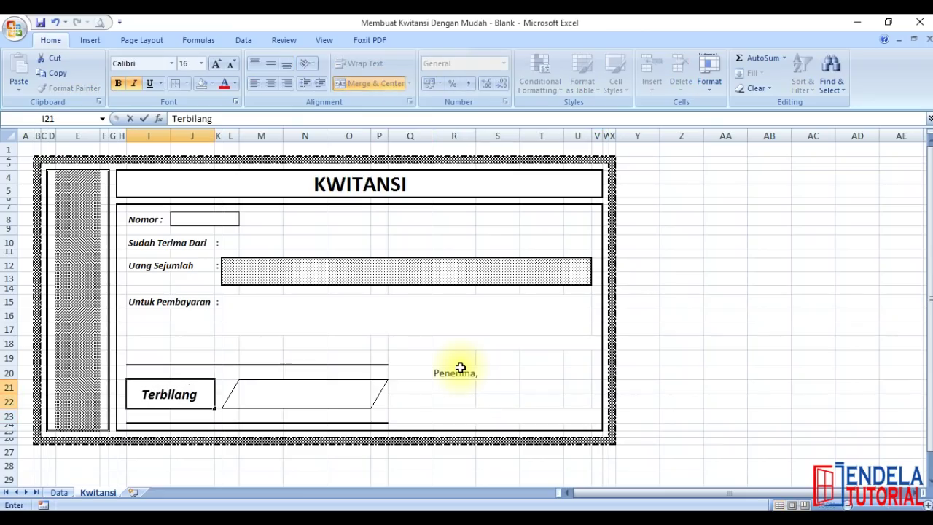
text(Rp.)
key(Return)
key(Up)
key(Up)
key(Right)
key(Up)
key(Up)
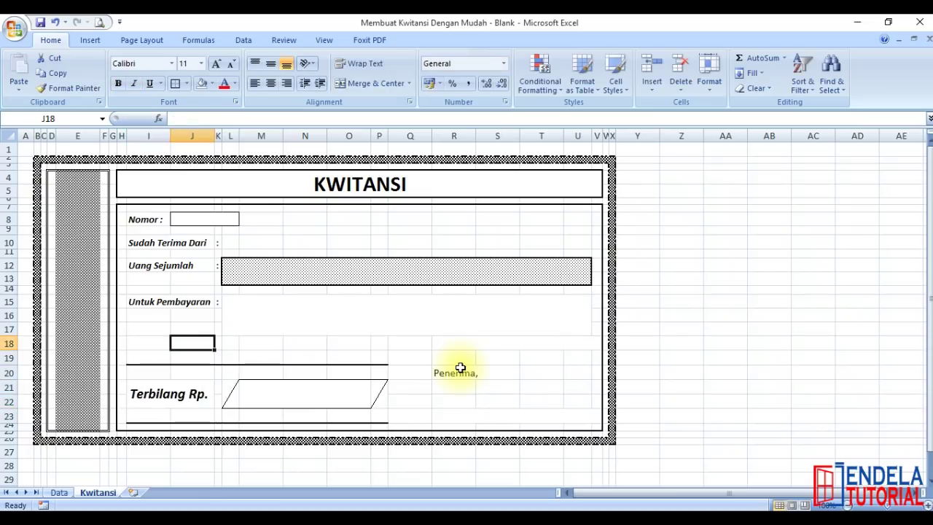
key(Up)
key(Up)
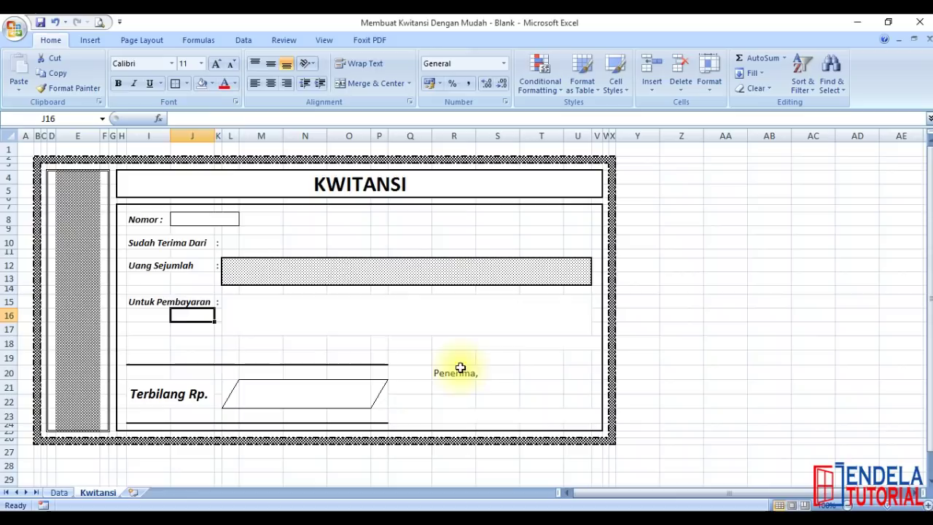
click(399, 220)
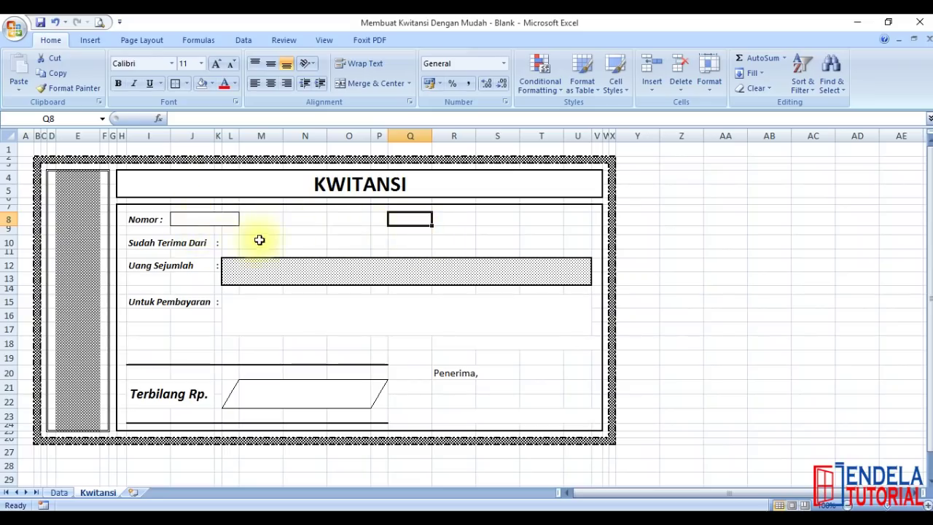
click(285, 273)
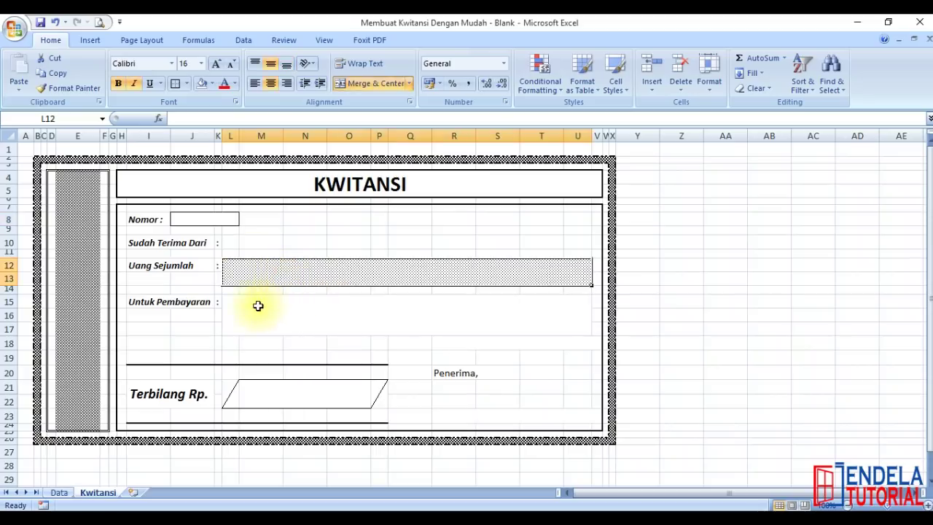
click(258, 306)
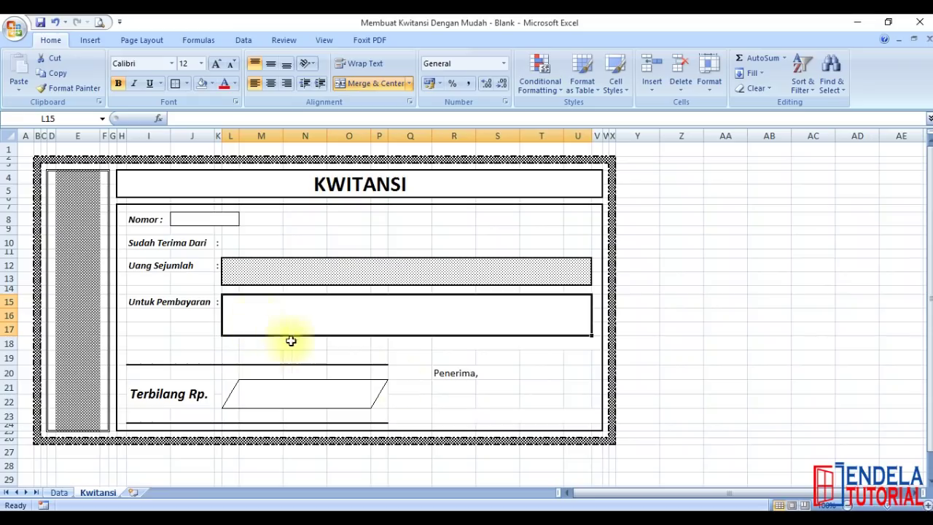
click(465, 359)
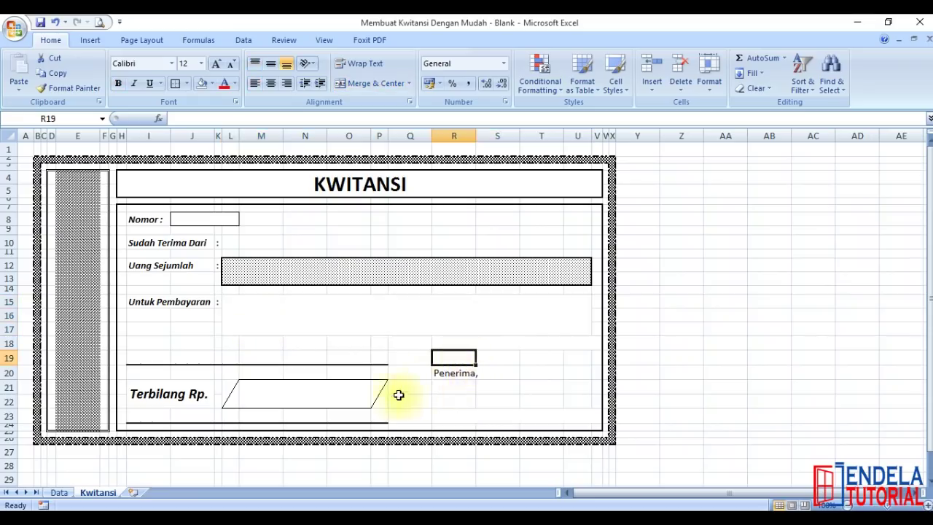
click(455, 413)
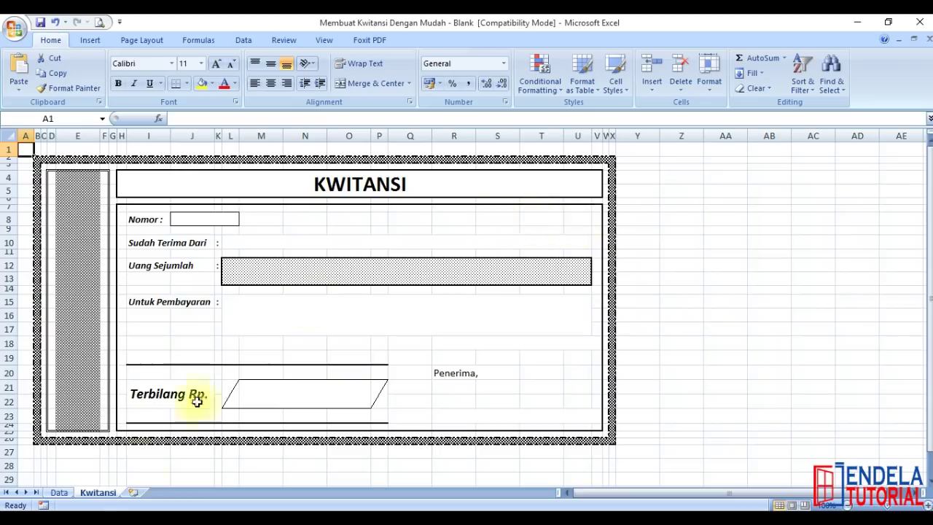
Review the receipts table on the Data sheet, then return to the Kwitansi form's cell L10
click(64, 494)
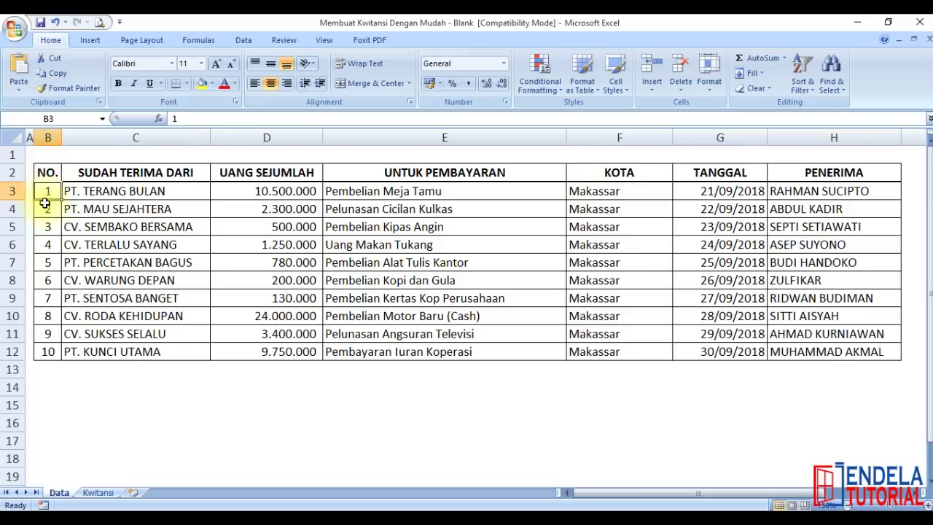
click(98, 492)
click(188, 220)
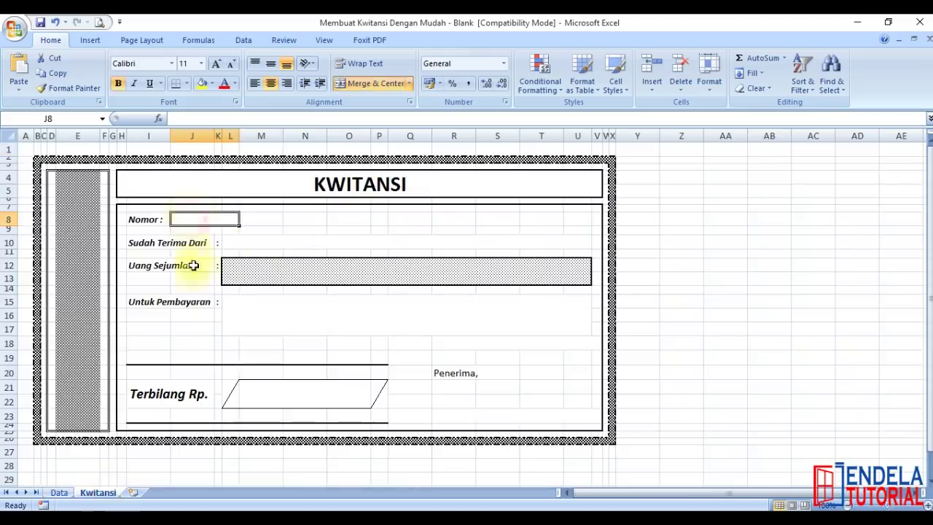
click(59, 492)
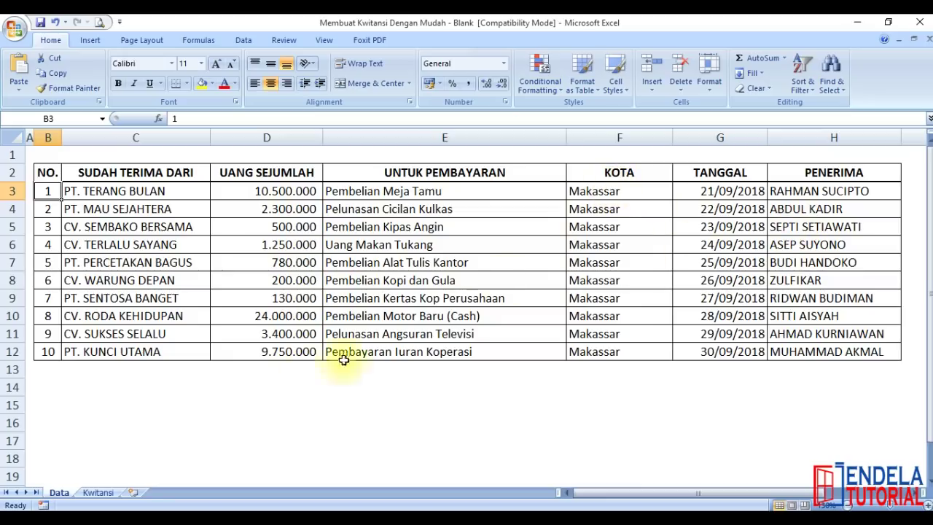
click(97, 493)
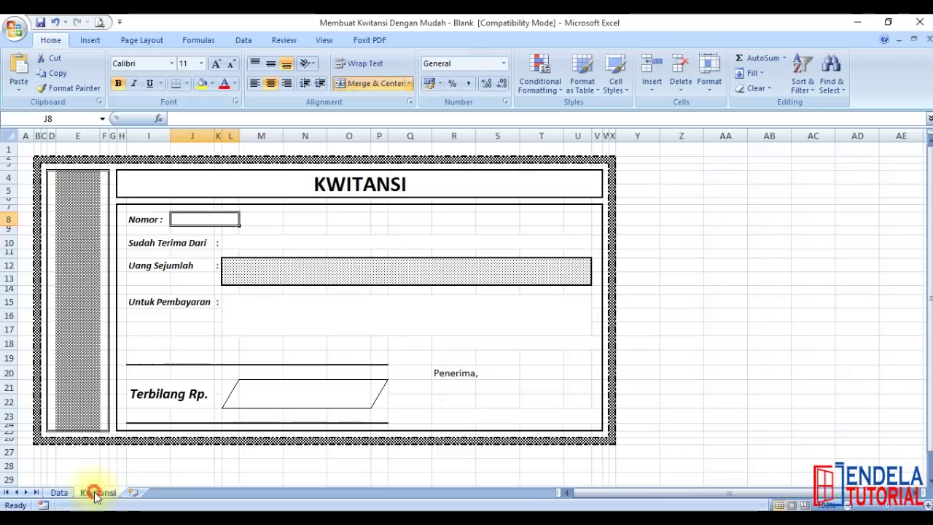
click(249, 239)
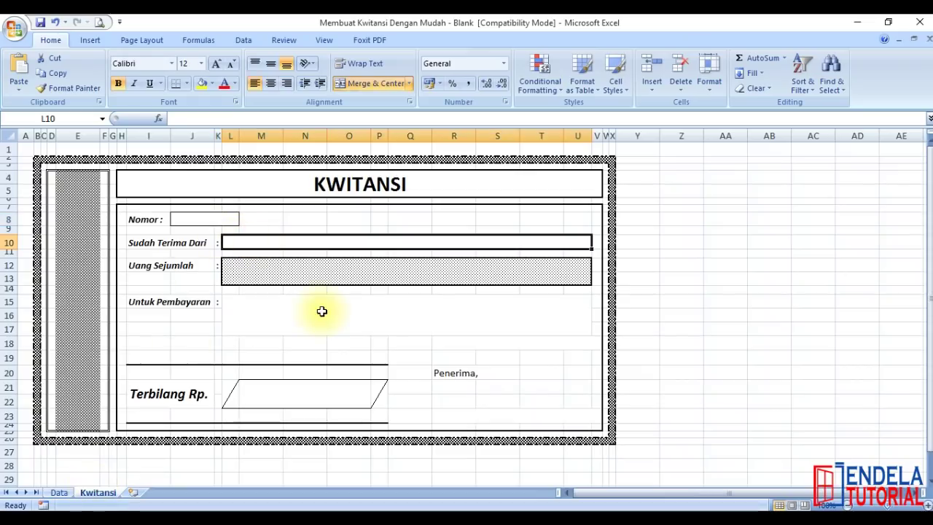
Enter =VLOOKUP(J8;Data!B3:H12;2;FALSE) in L10 for the Sudah Terima Dari field
text(=vlo)
key(Tab)
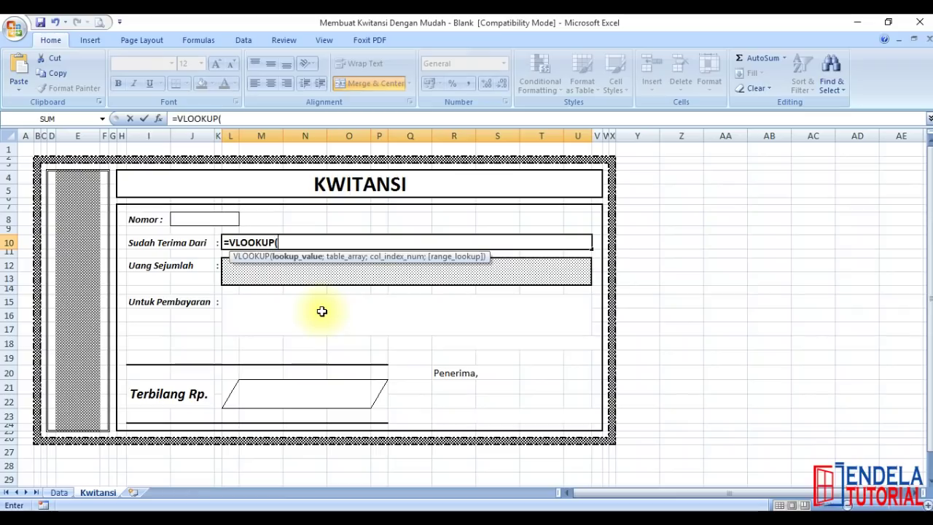
click(191, 218)
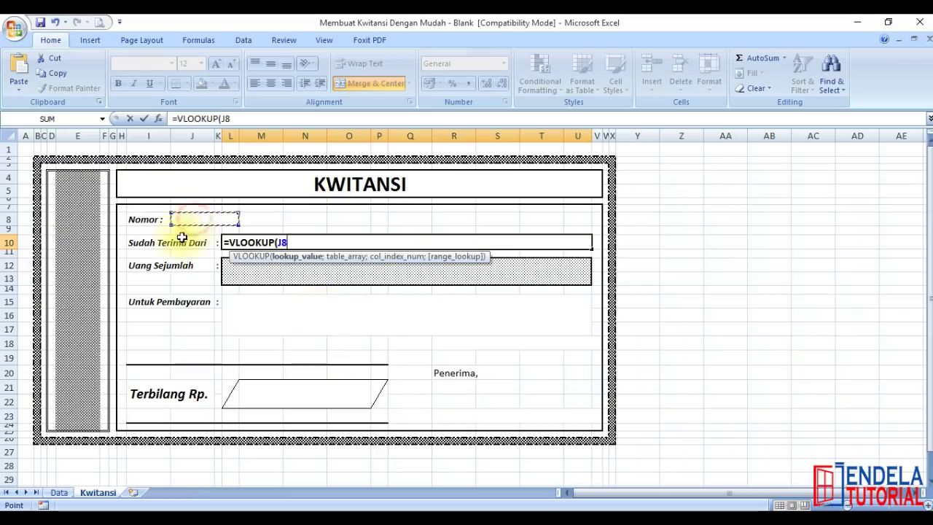
text(;)
click(60, 493)
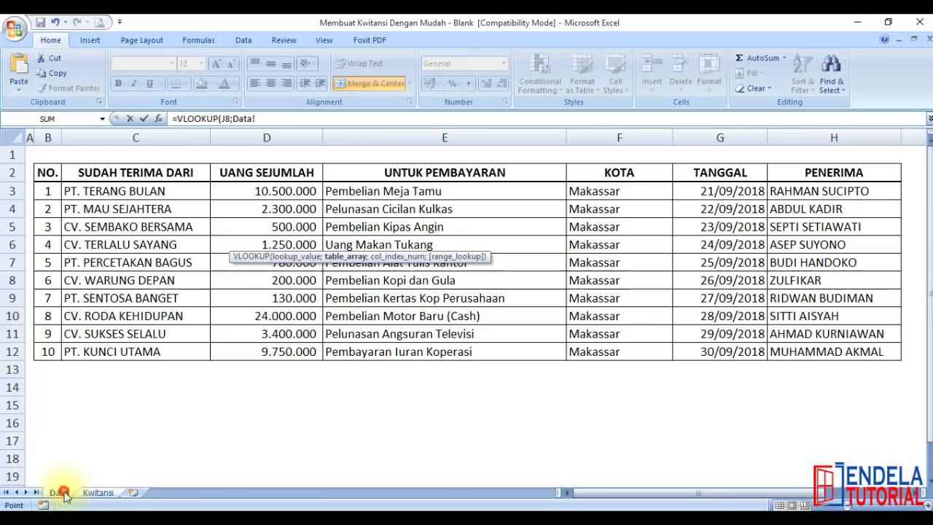
drag(47, 191, 542, 315)
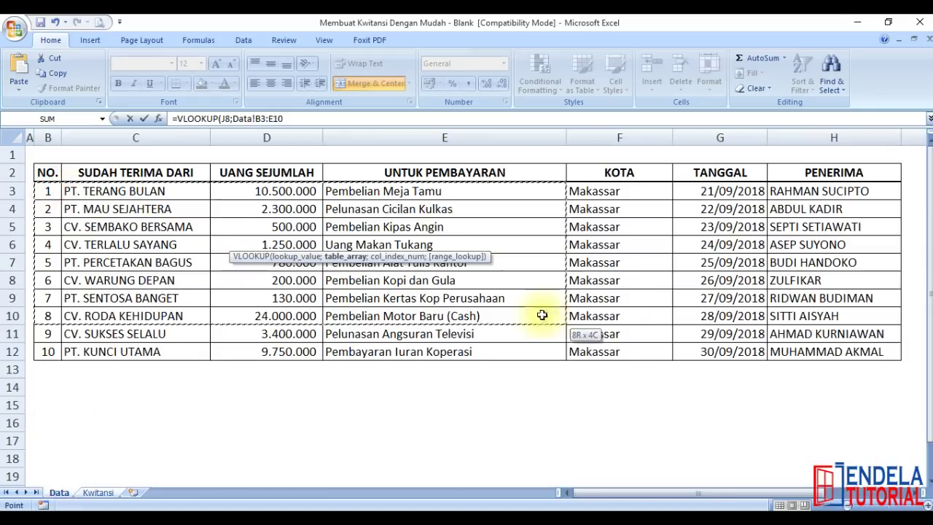
drag(542, 315, 824, 352)
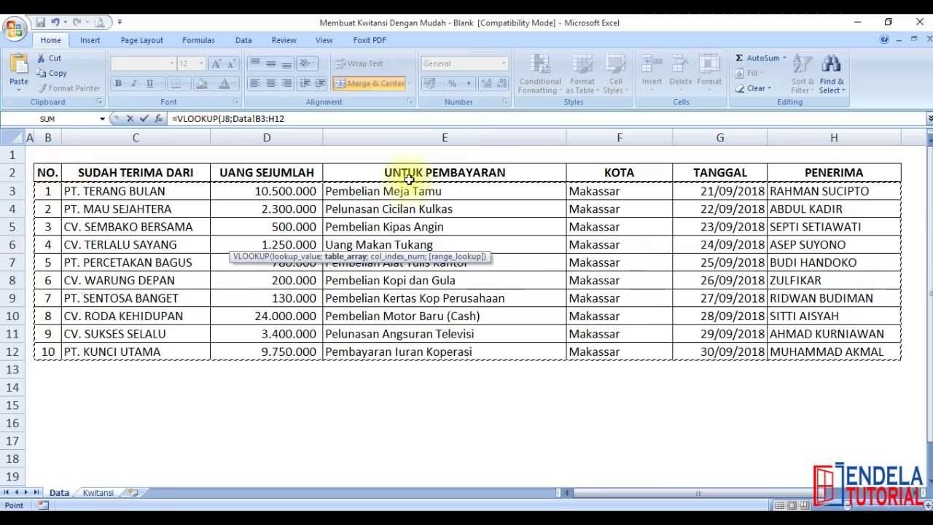
click(286, 118)
text(;2)
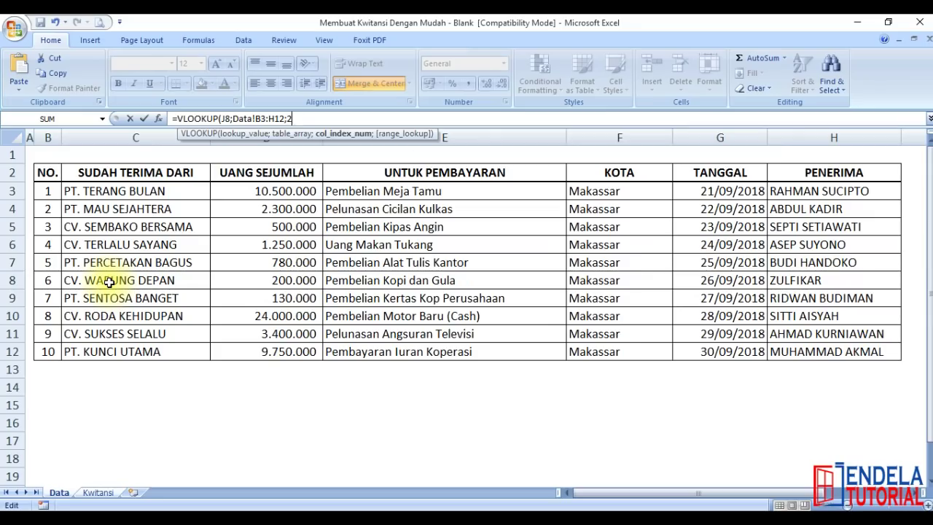
text(;false)
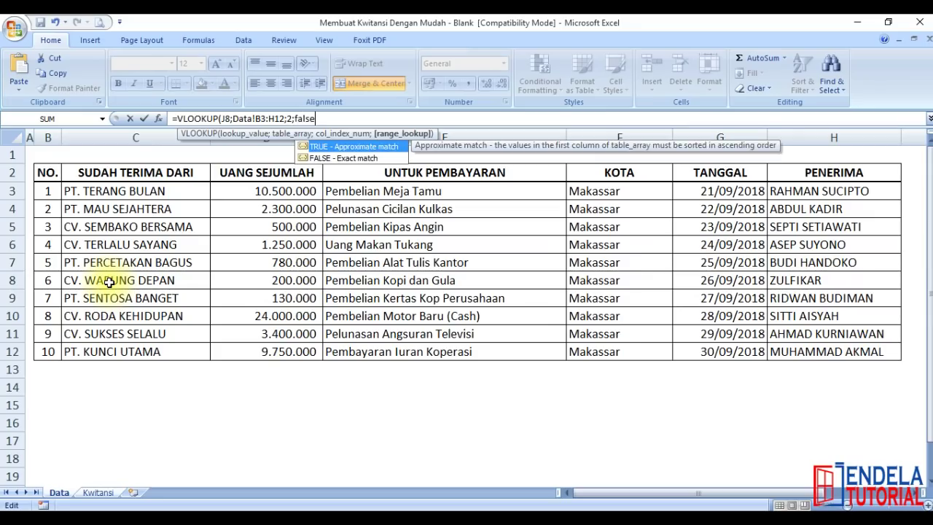
text())
key(Return)
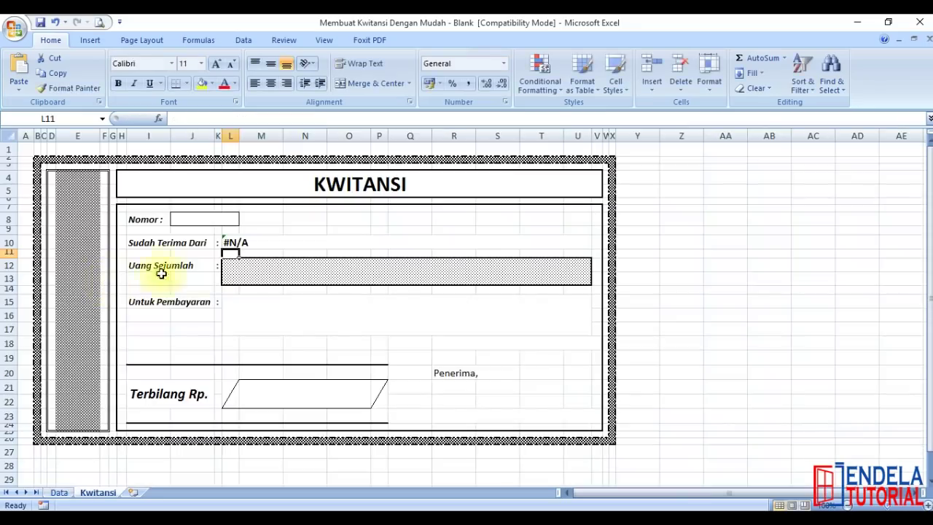
click(239, 245)
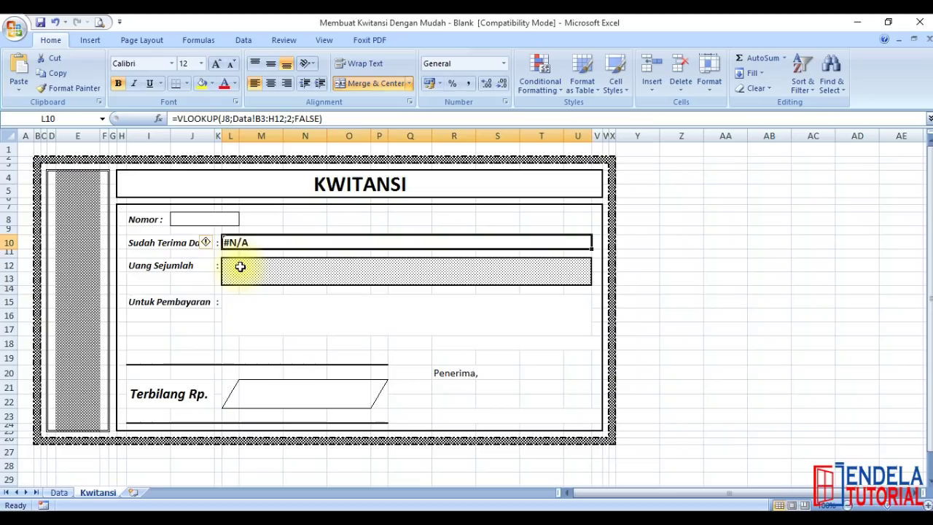
click(202, 217)
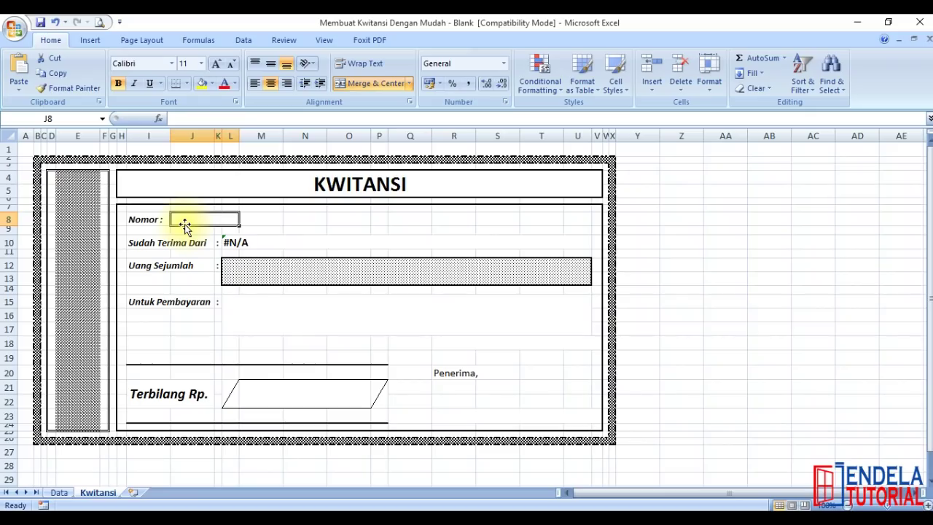
Test the lookup with Nomor 1, then 11, checking the #N/A result
text(1)
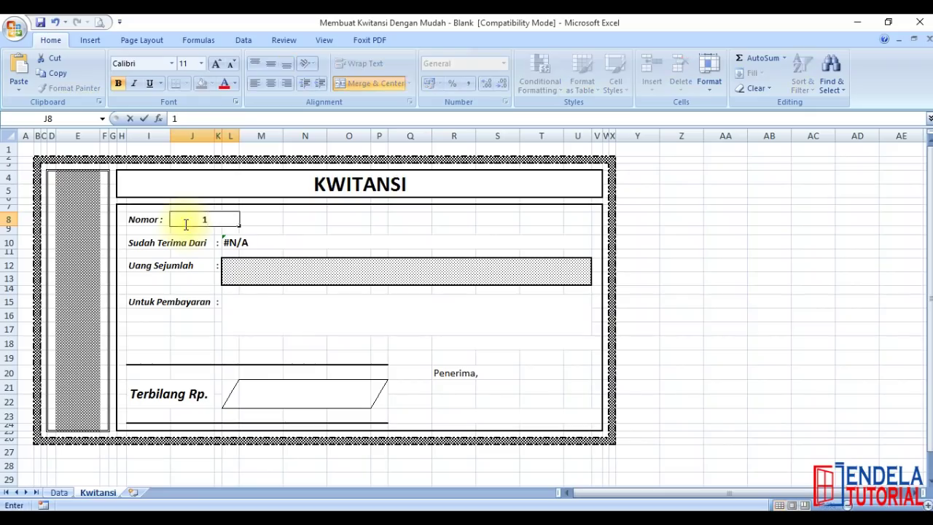
key(Return)
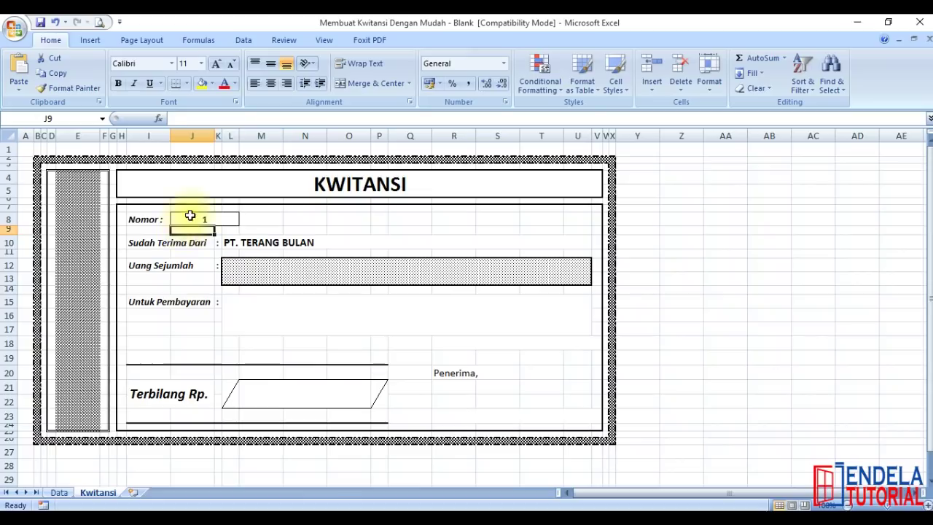
click(187, 217)
click(58, 492)
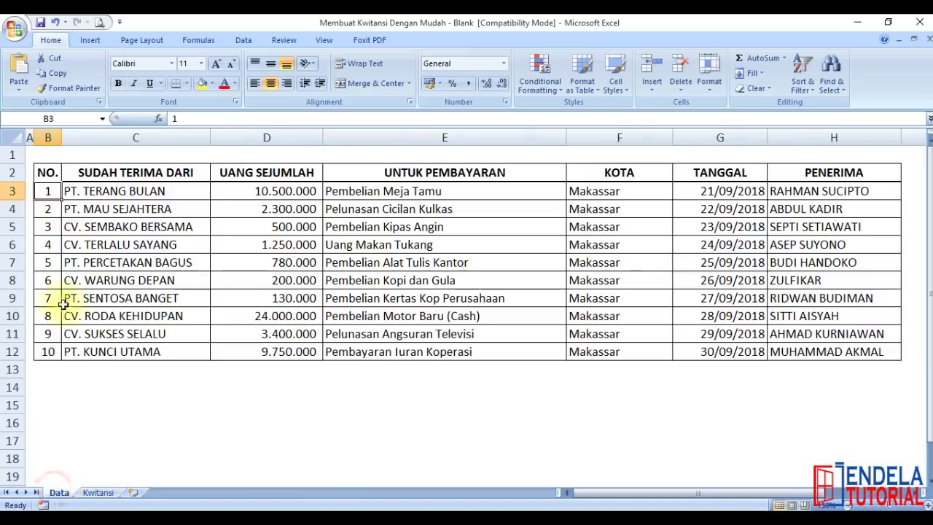
click(97, 493)
text(11)
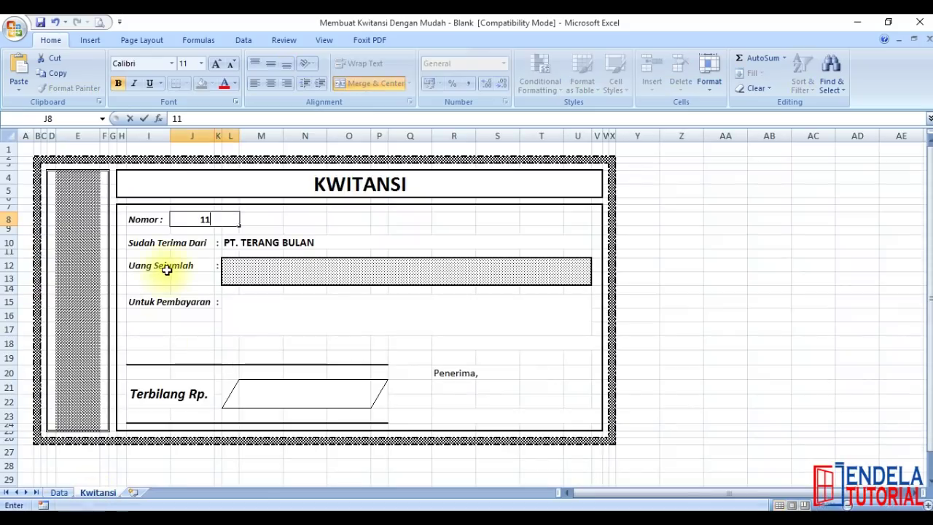
key(Return)
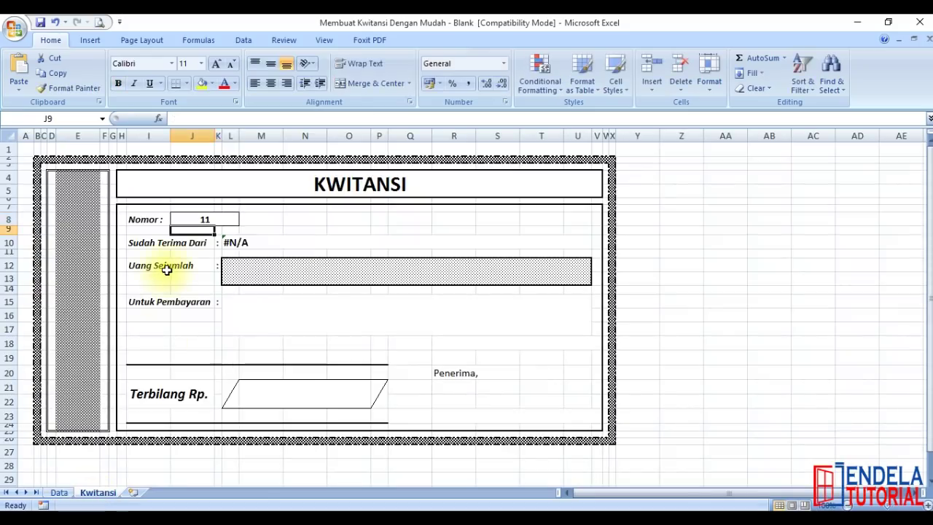
click(232, 242)
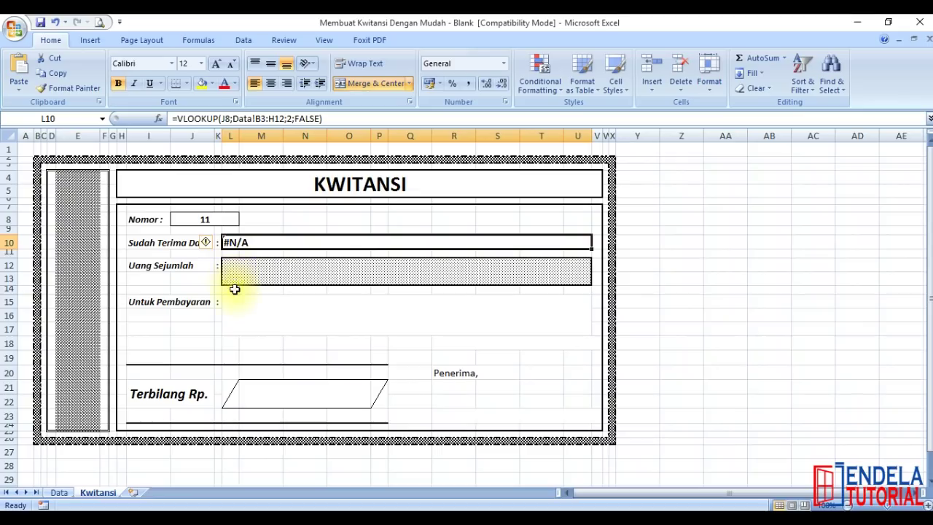
click(207, 219)
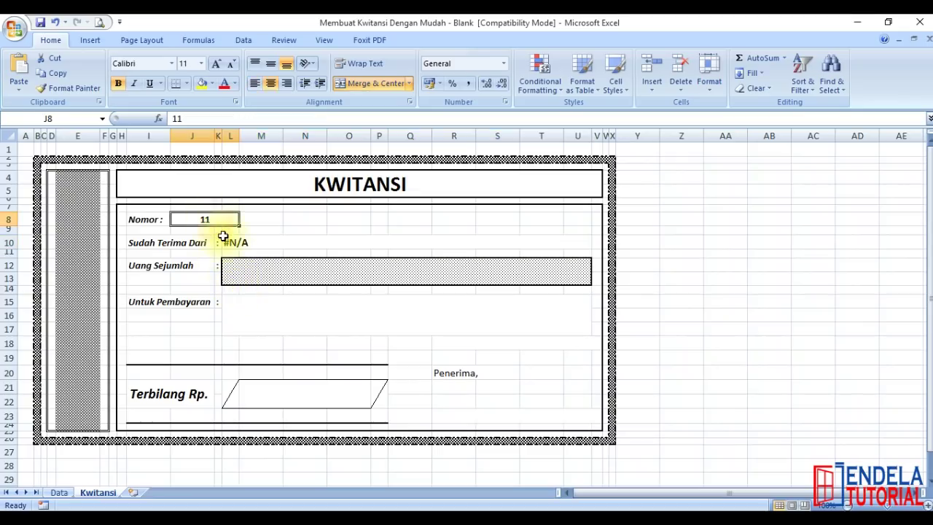
Try Nomor 12 and 10, then set Nomor back to 1 to show PT. TERANG BULAN
text(12)
key(Return)
click(222, 221)
text(10)
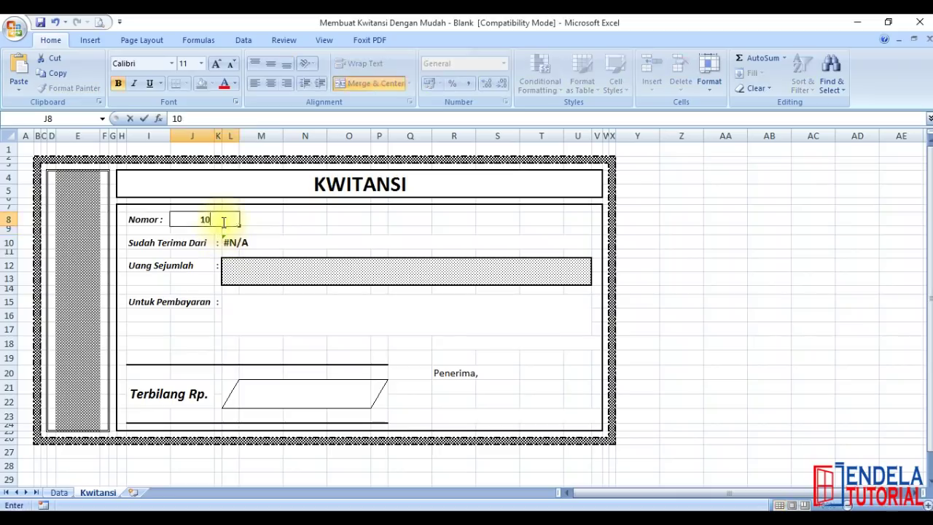
key(Return)
click(223, 221)
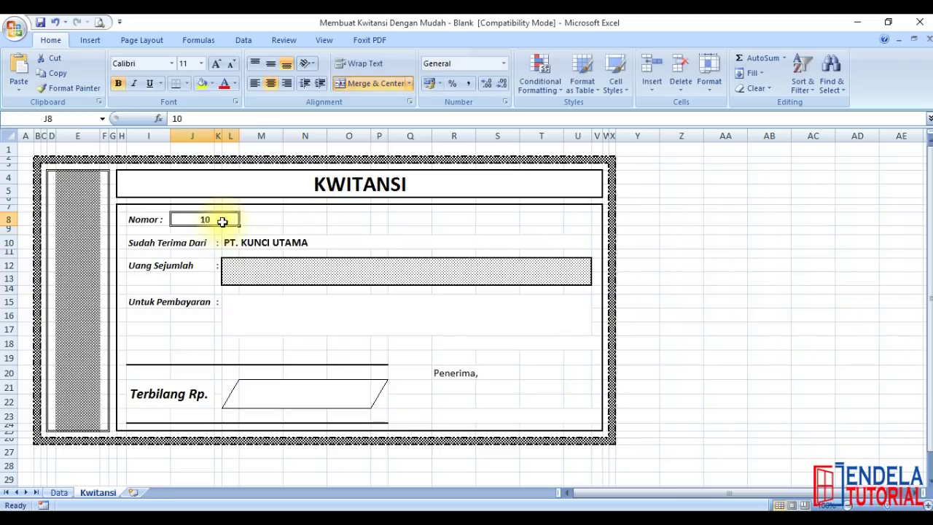
text(1)
key(Return)
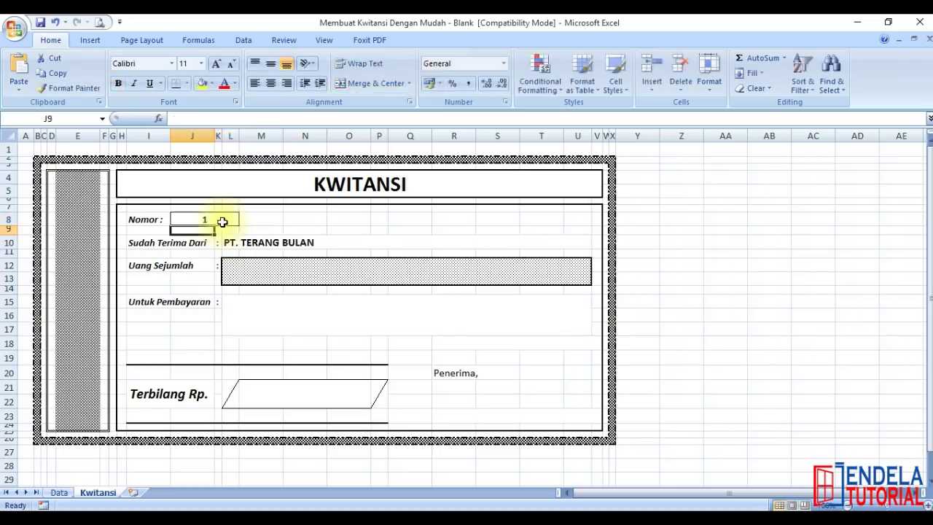
click(238, 269)
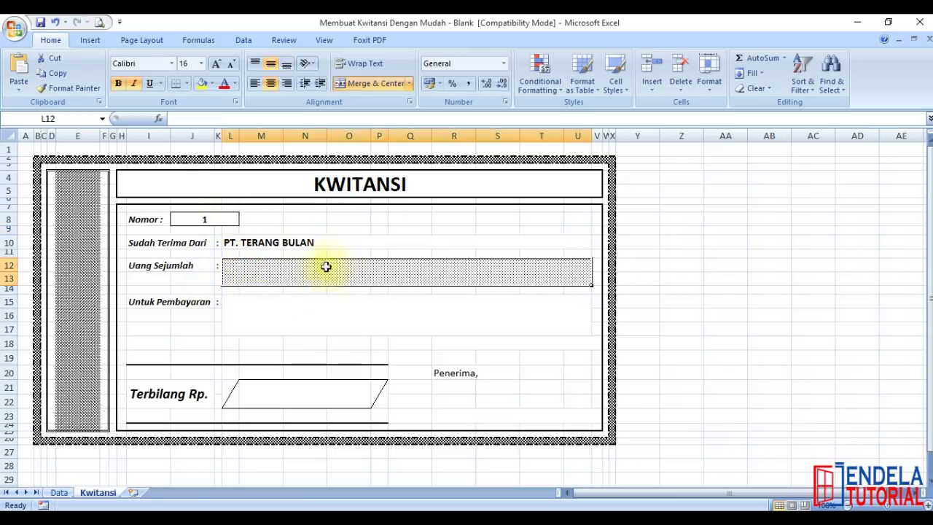
Begin a VLOOKUP in L15 keyed to Nomor cell J8, restarting once after a wrong range
click(245, 307)
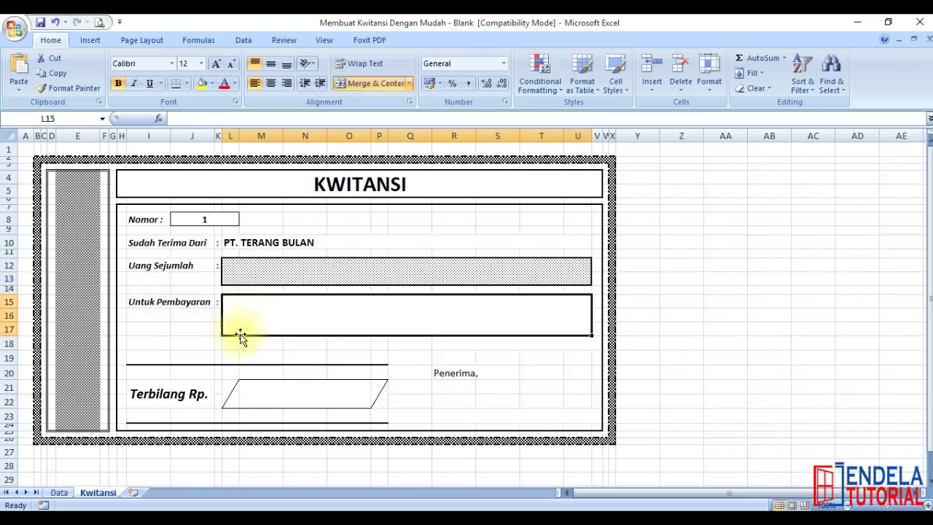
text(=vlo)
key(Tab)
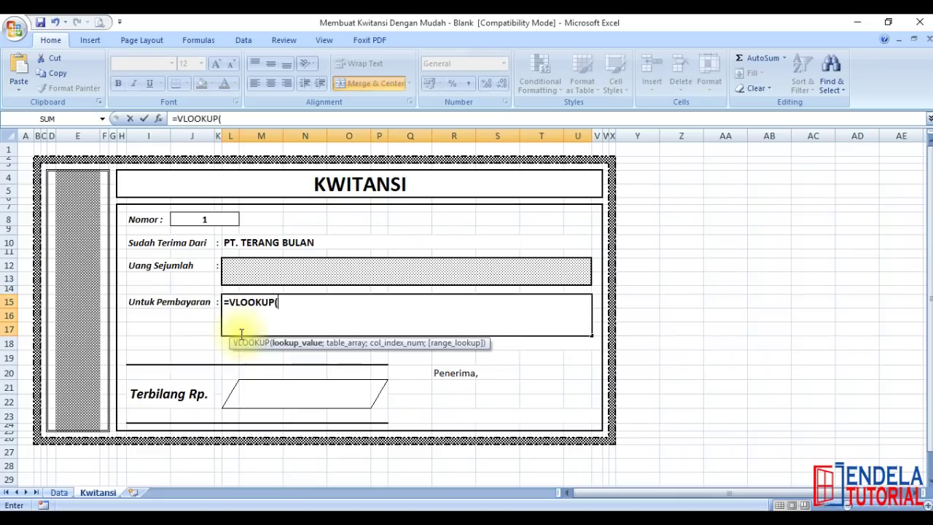
click(58, 493)
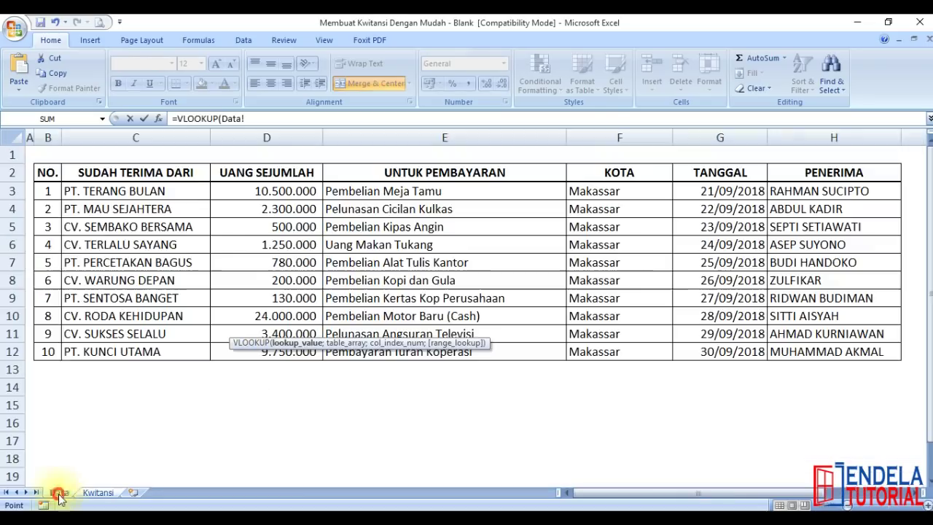
drag(46, 190, 476, 288)
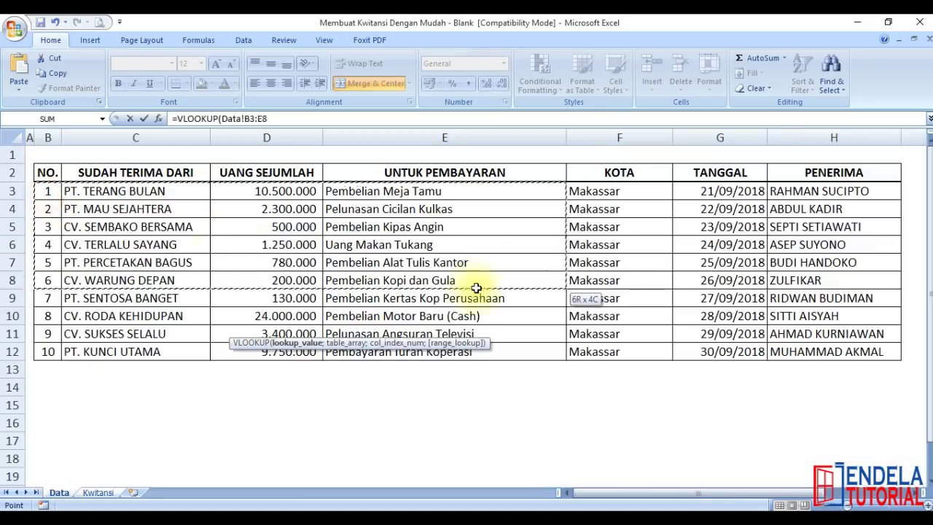
key(Escape)
text(=vl)
key(Tab)
click(204, 223)
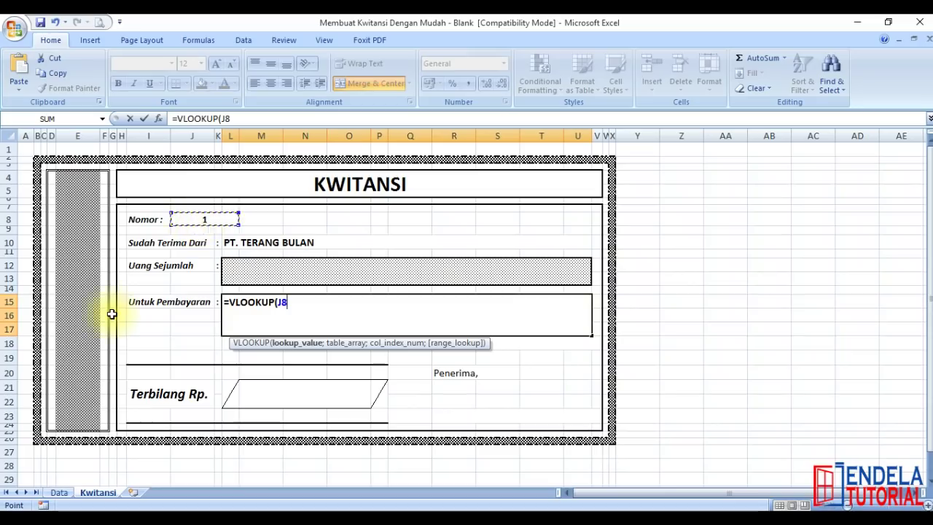
text(;)
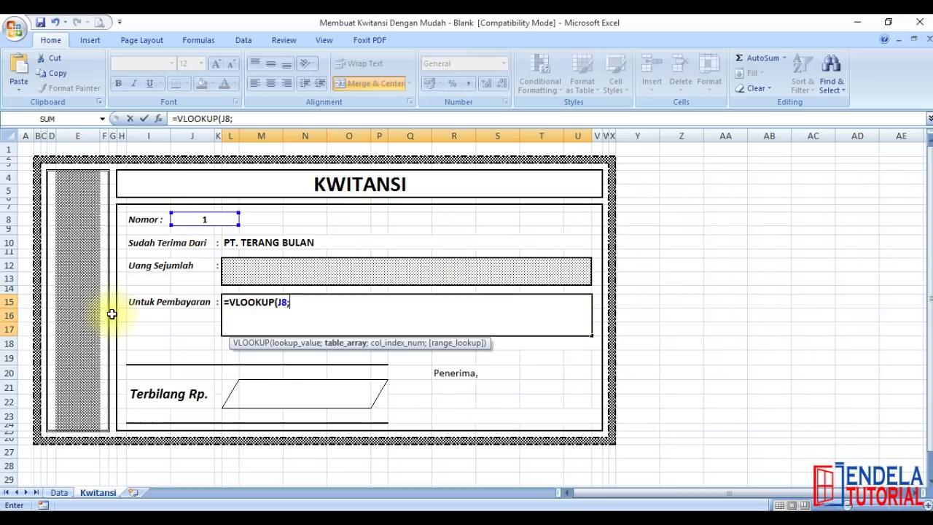
Complete =VLOOKUP(J8;Data!B3:H12;4;FALSE) so Untuk Pembayaran shows Pembelian Meja Tamu
click(58, 492)
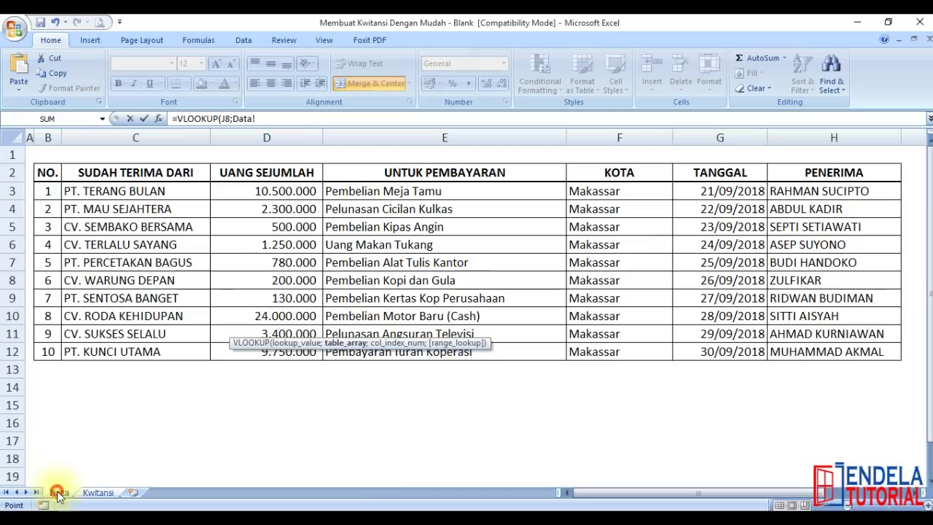
drag(64, 198, 836, 355)
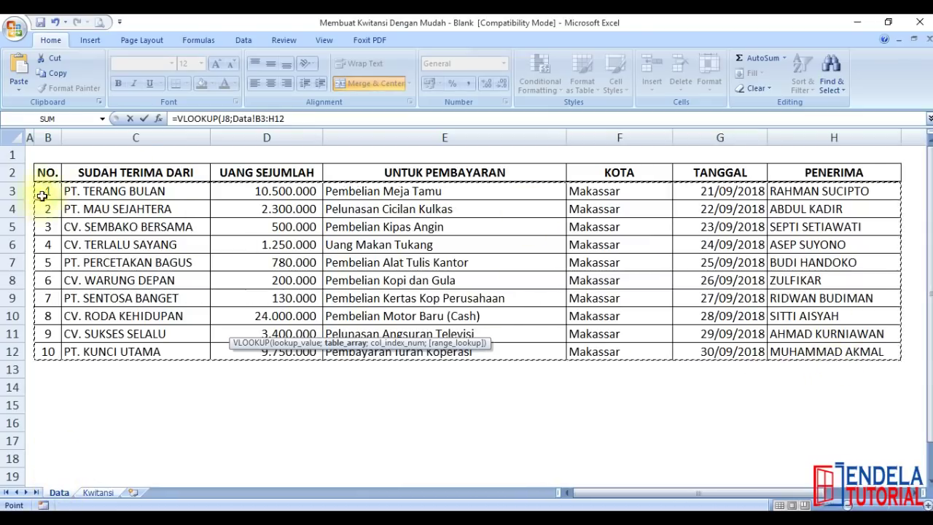
click(321, 118)
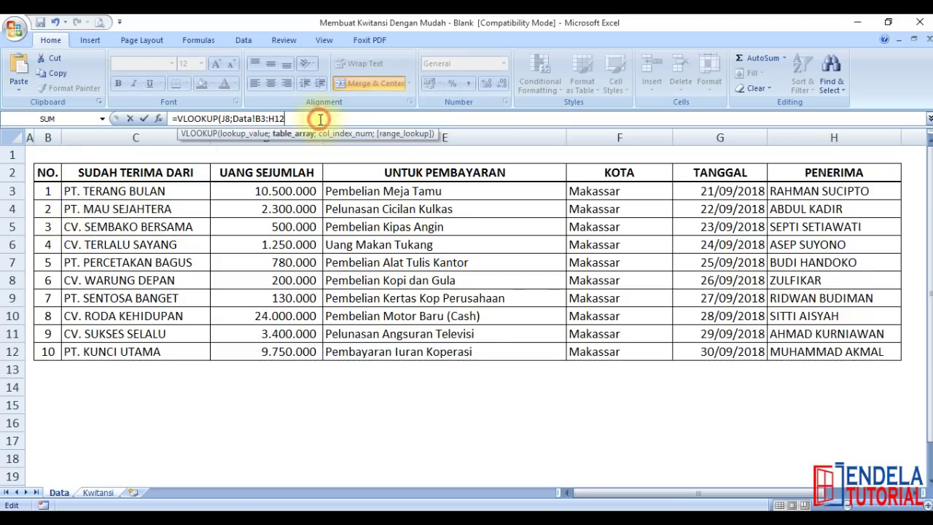
text(;)
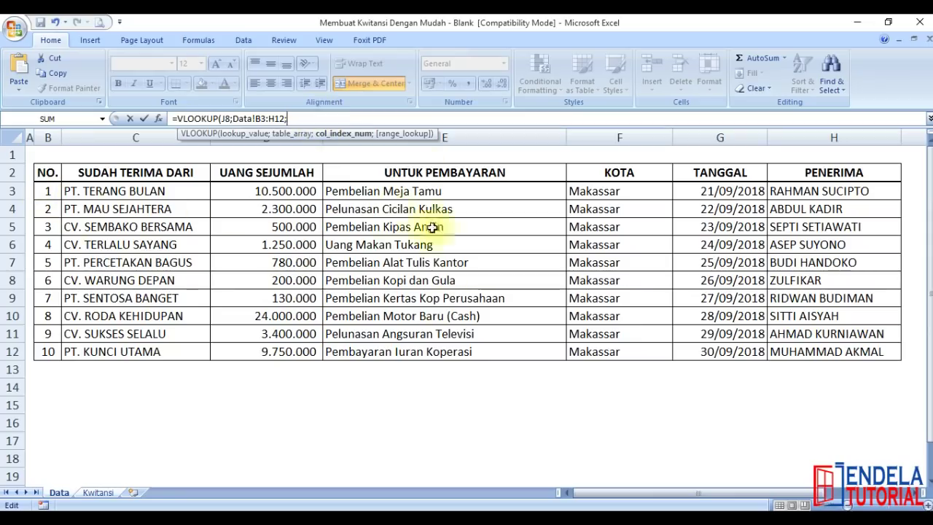
text(4;)
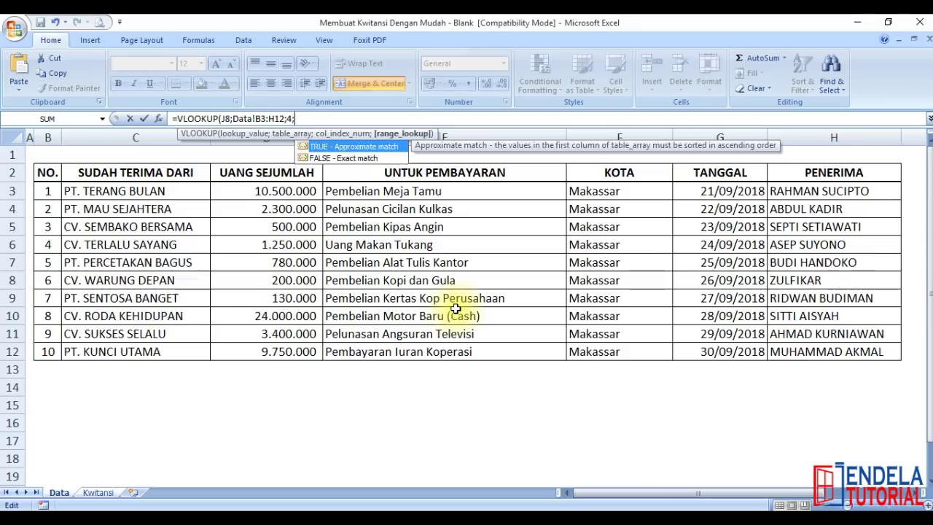
key(Return)
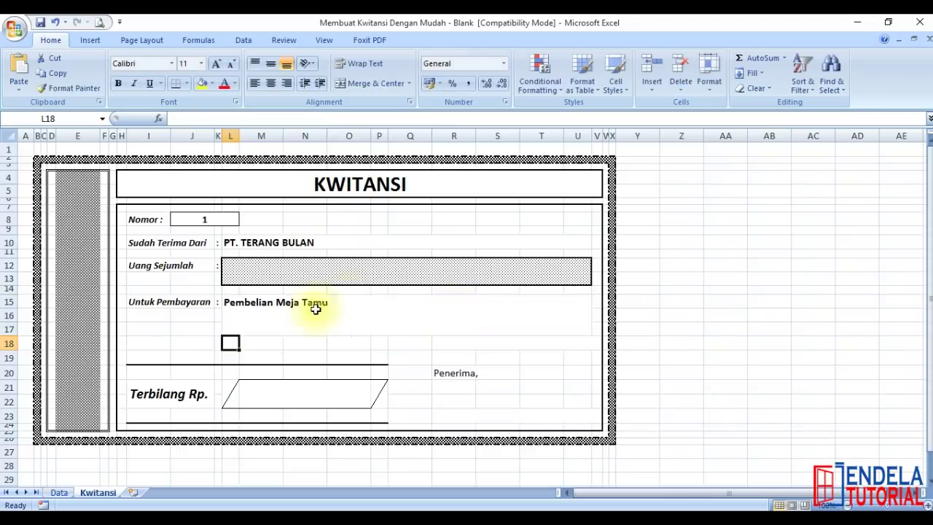
Compare the lookup results with the first row's payment purpose on the Data sheet
click(323, 306)
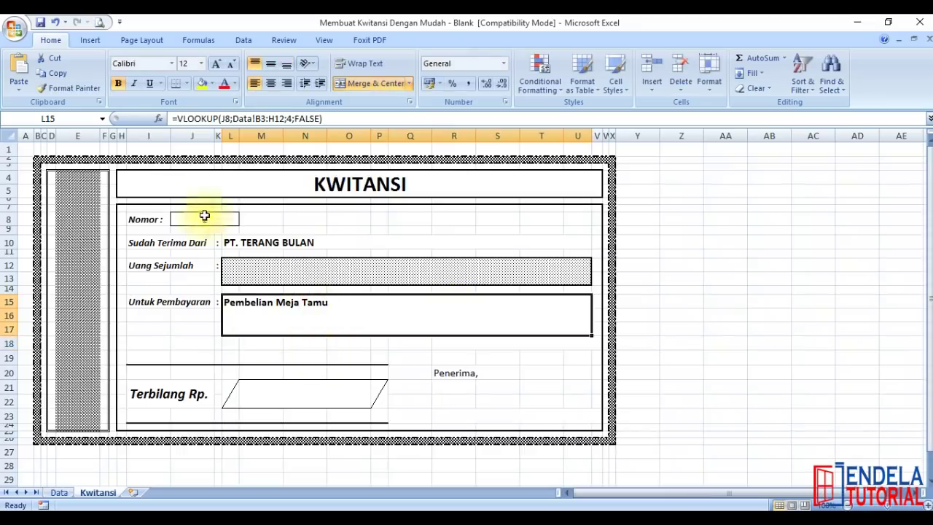
click(58, 493)
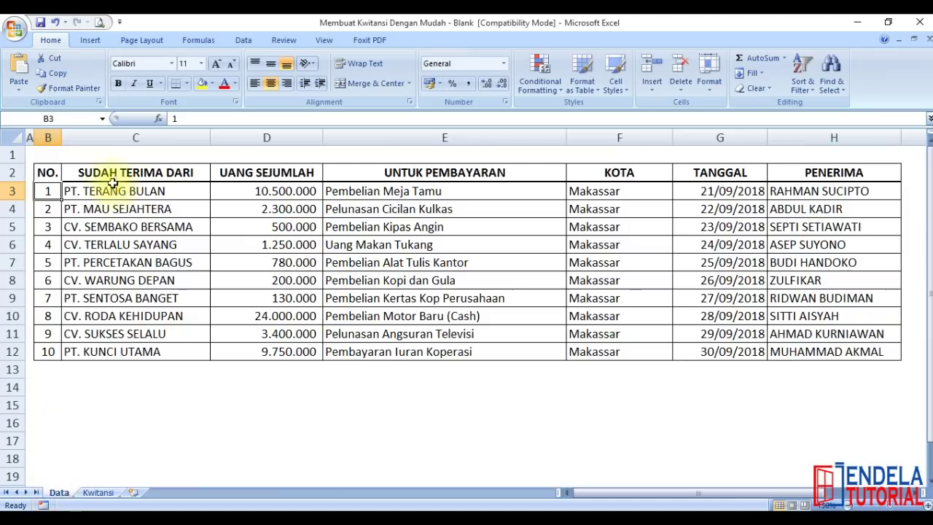
click(377, 191)
click(98, 492)
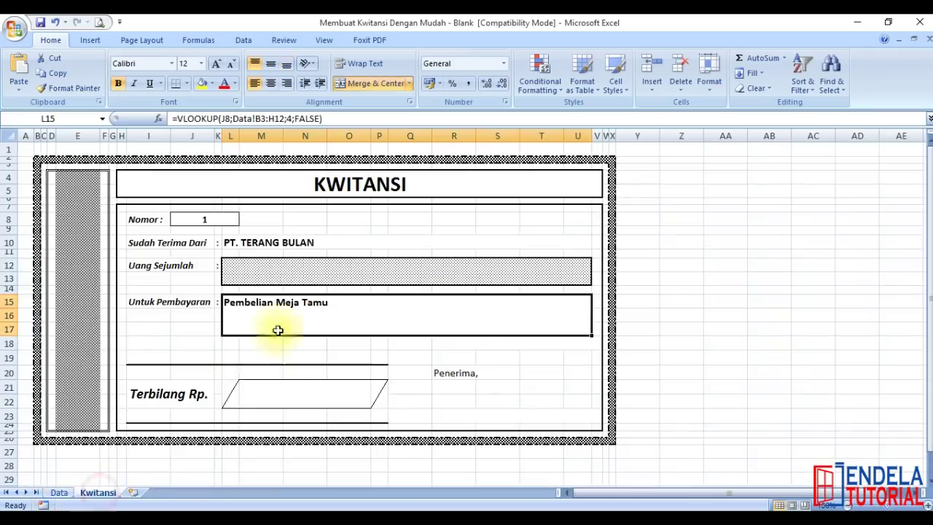
click(297, 238)
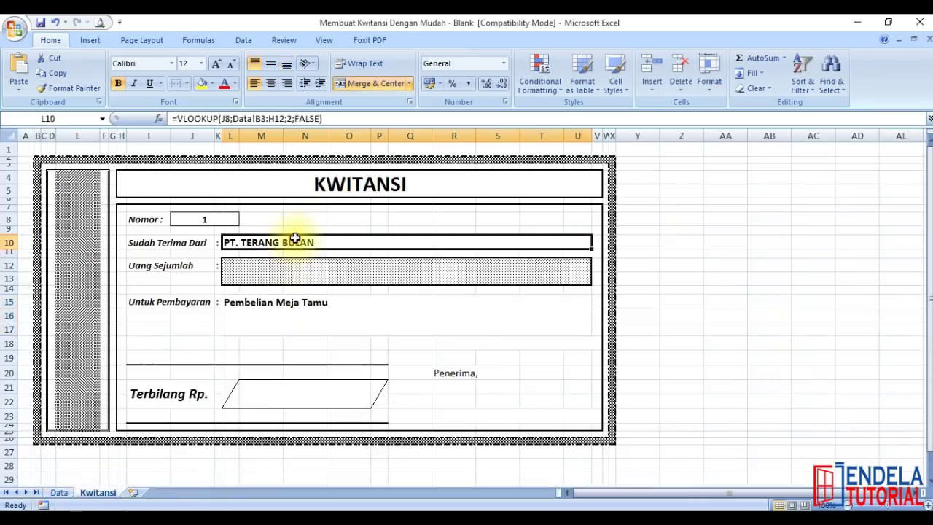
click(296, 302)
click(261, 396)
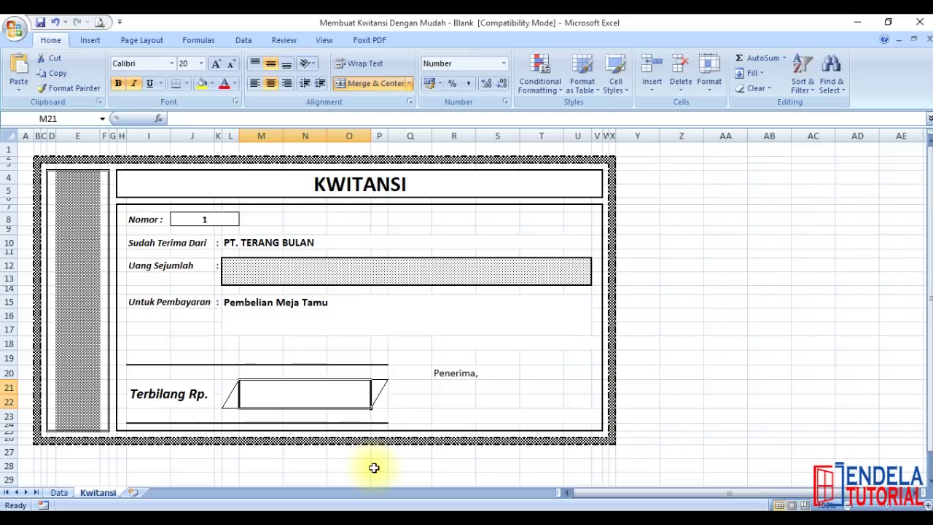
Enter =VLOOKUP(J8;Data!B3:H12;3;false) in M21 so the Terbilang Rp. box shows 10.500.000
text(=vl)
key(Tab)
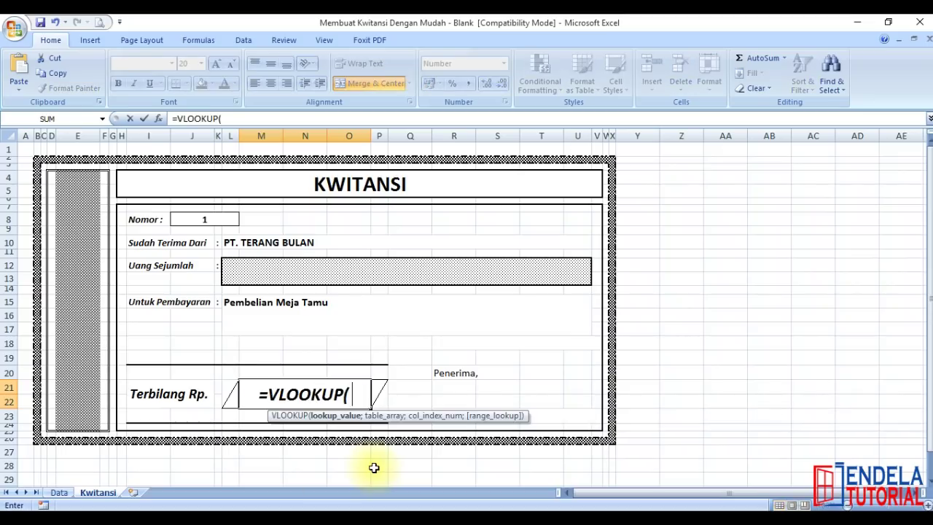
click(200, 217)
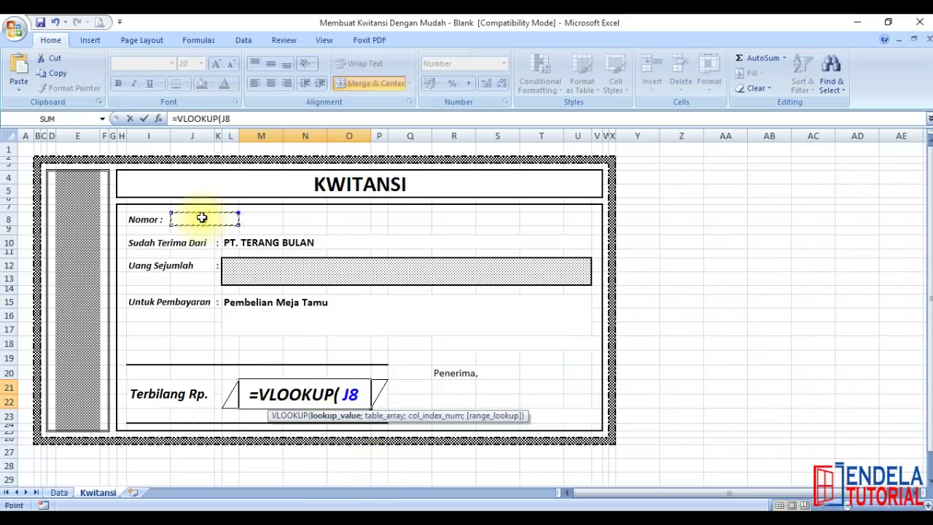
text(;)
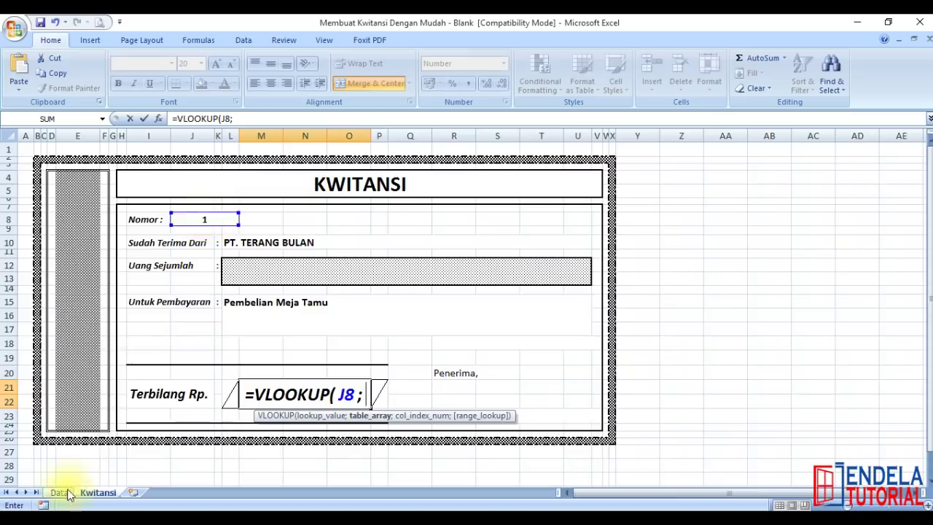
click(60, 491)
drag(47, 191, 824, 351)
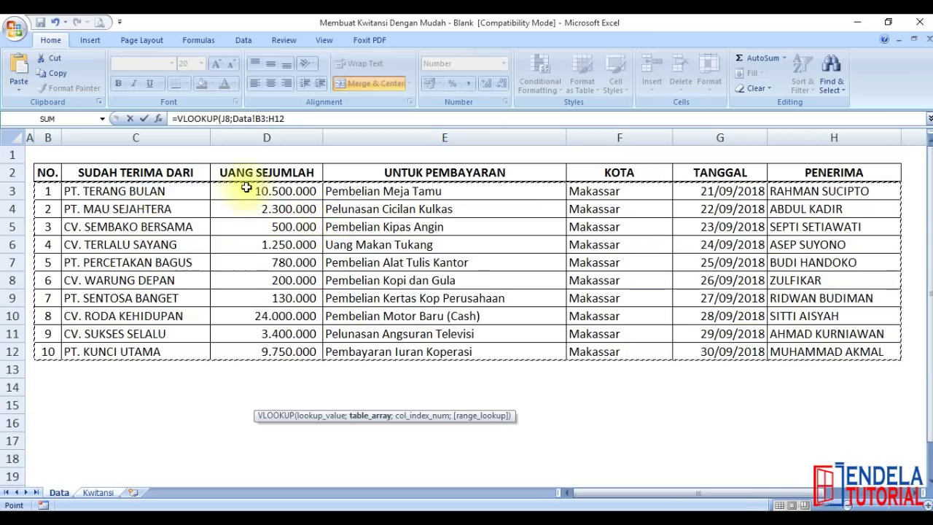
text(;)
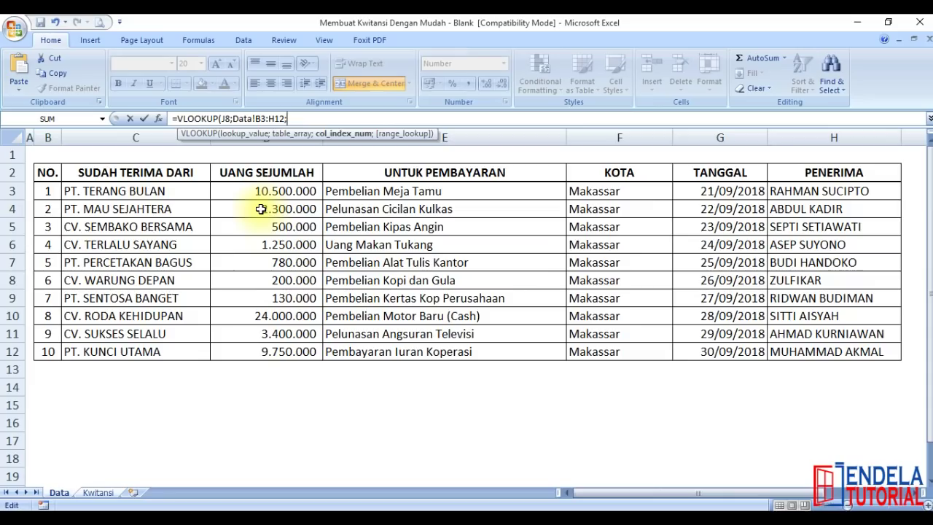
text(3;false)
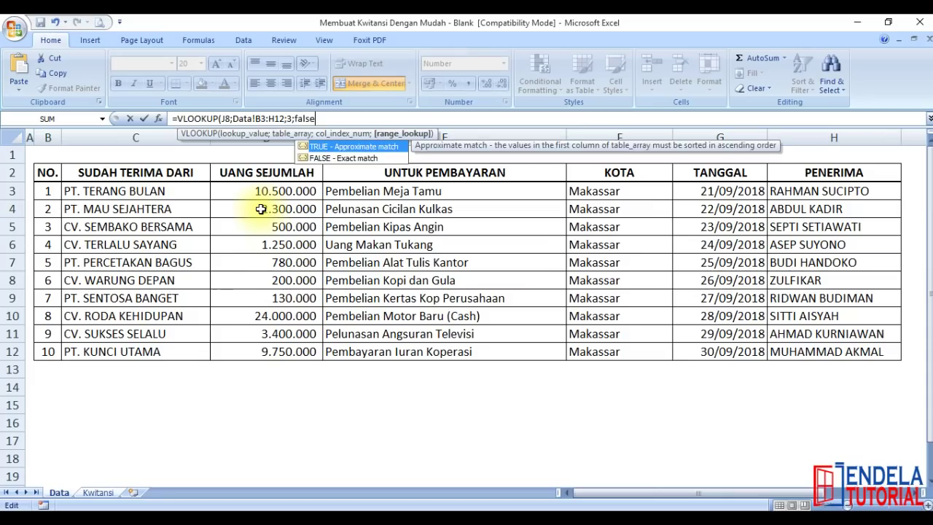
text())
key(Return)
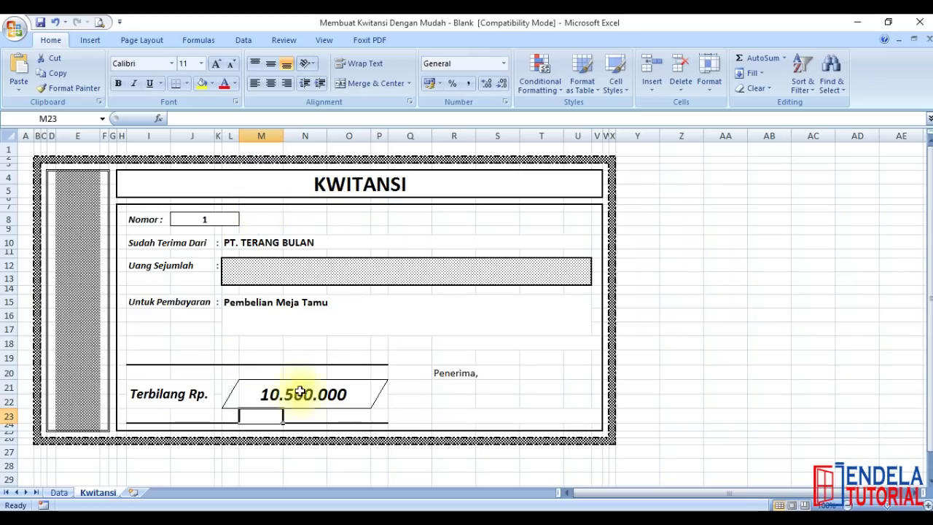
click(301, 394)
click(458, 359)
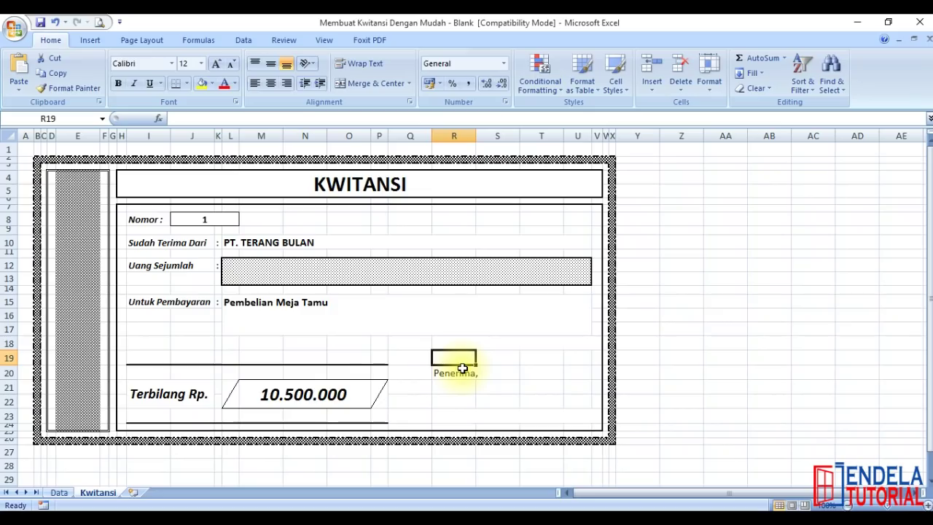
Enter =VLOOKUP(J8;Data!B3:H12;5;false) in R19 to return the city Makassar
text(=)
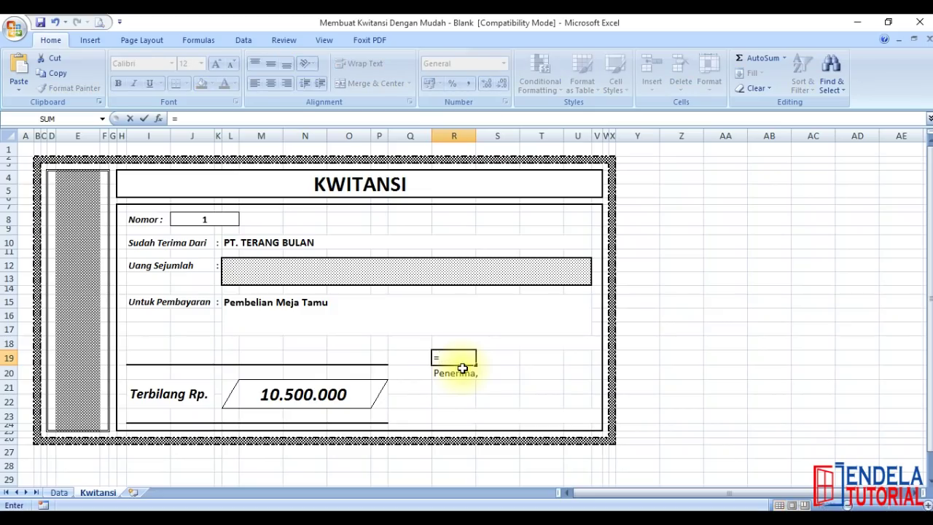
text(vl)
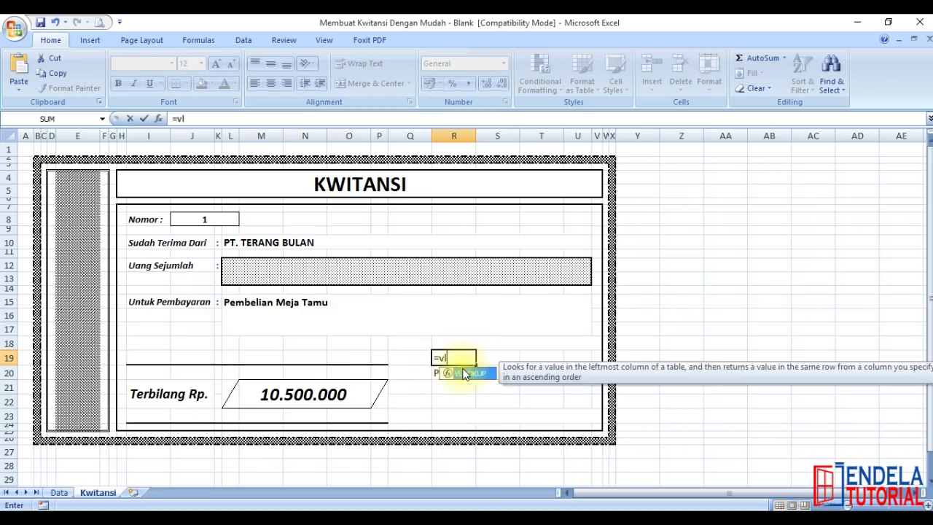
text(ookup()
click(206, 219)
text(;)
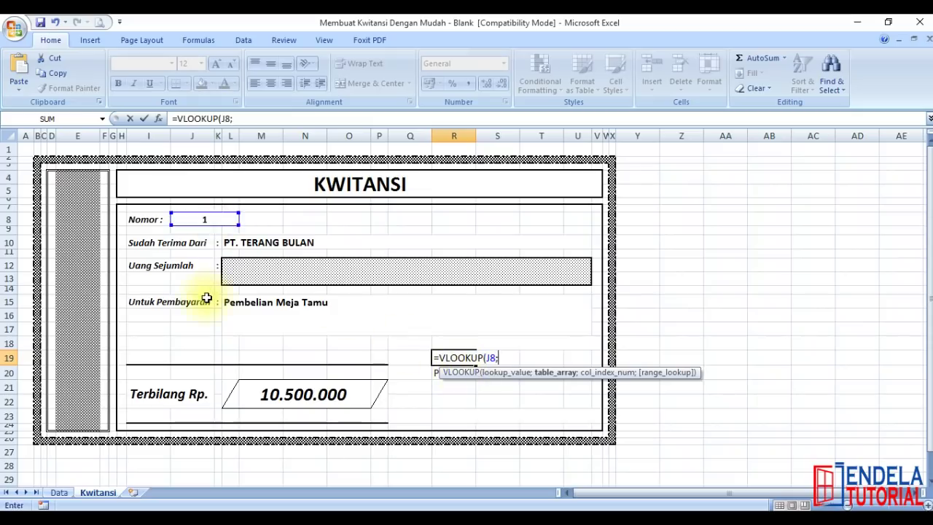
click(59, 492)
drag(49, 191, 813, 351)
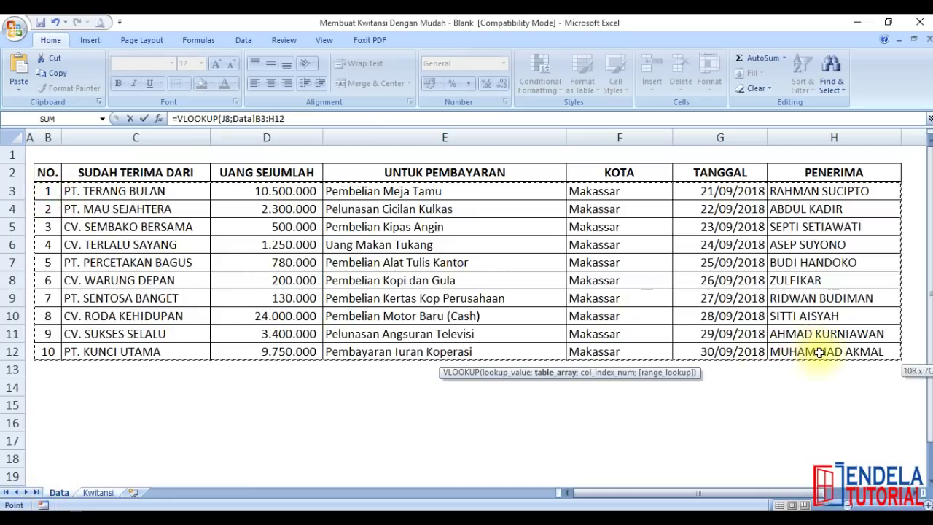
text(;)
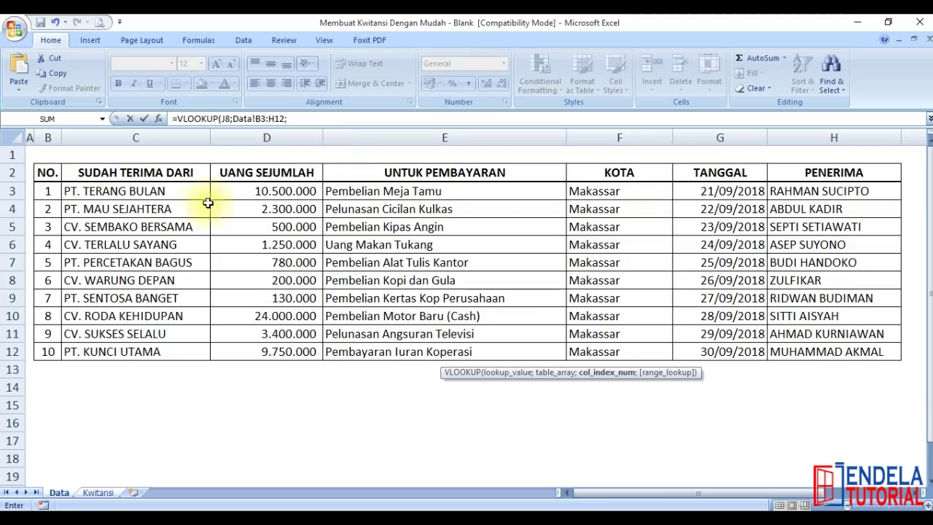
click(326, 120)
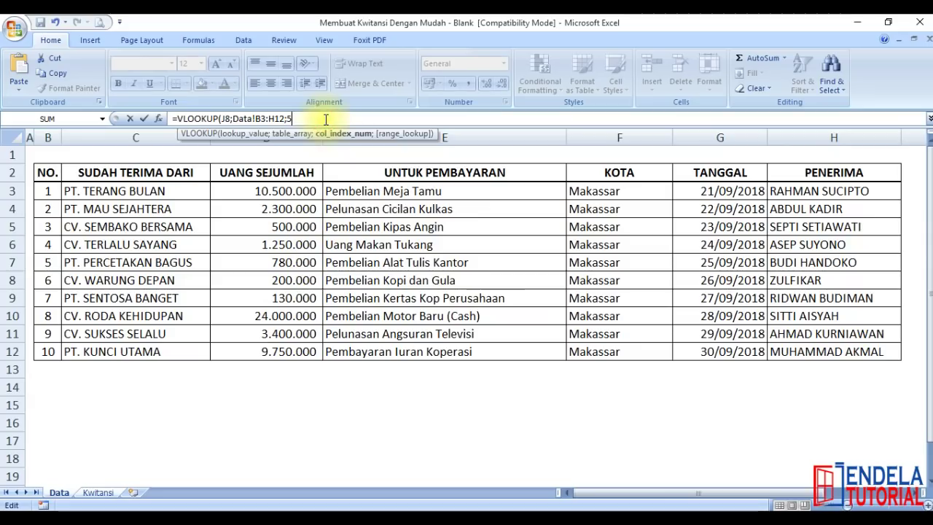
text(;)
text())
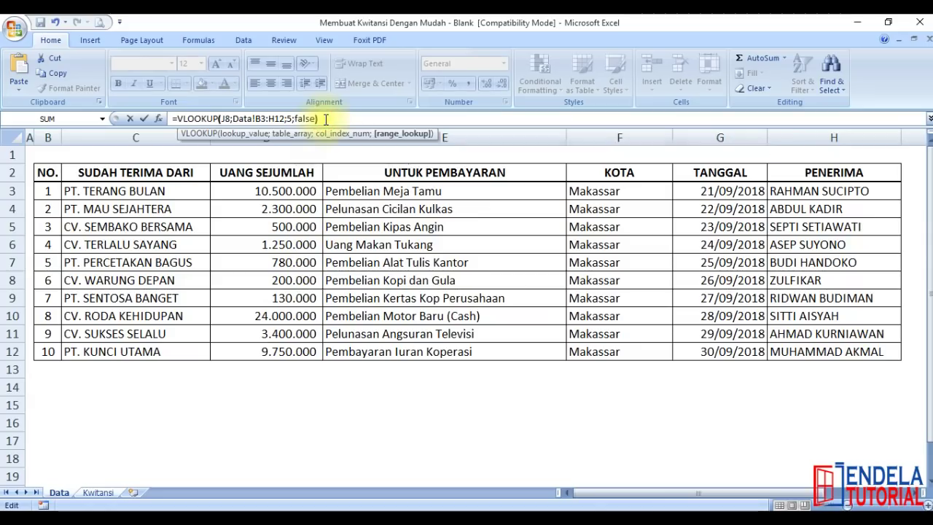
key(Return)
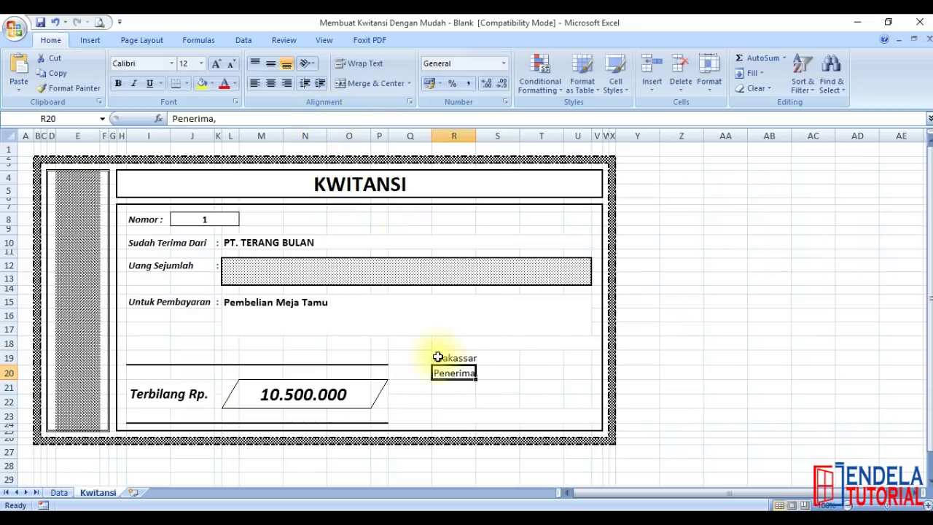
Check the Makassar result in R19 and reselect it for editing
click(440, 361)
click(504, 402)
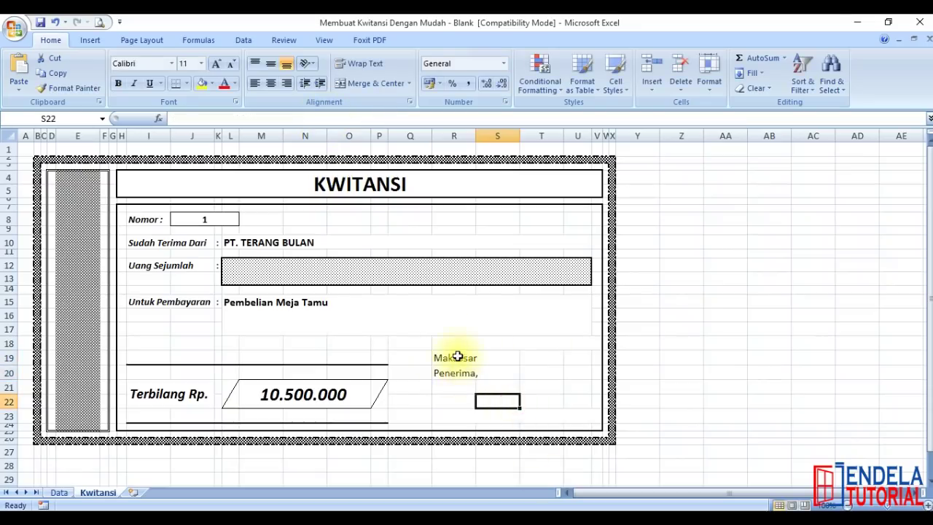
click(457, 356)
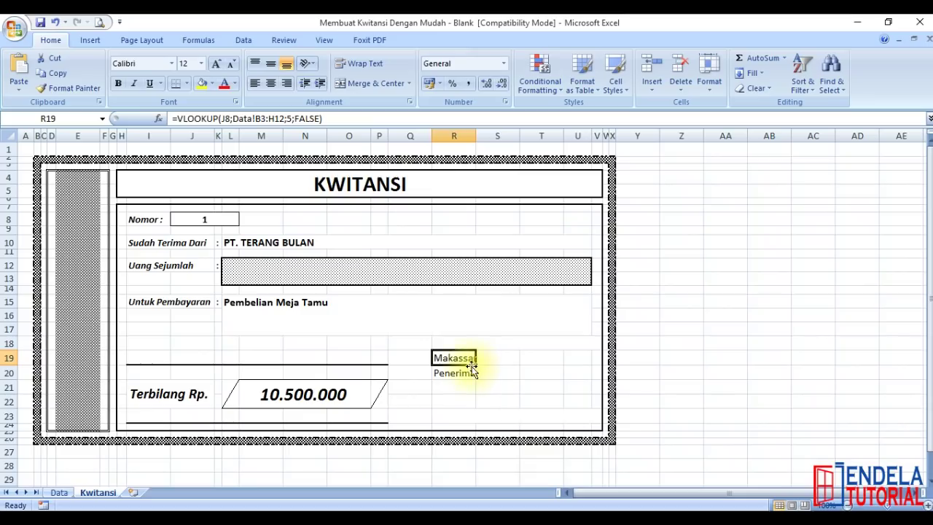
click(459, 399)
click(456, 358)
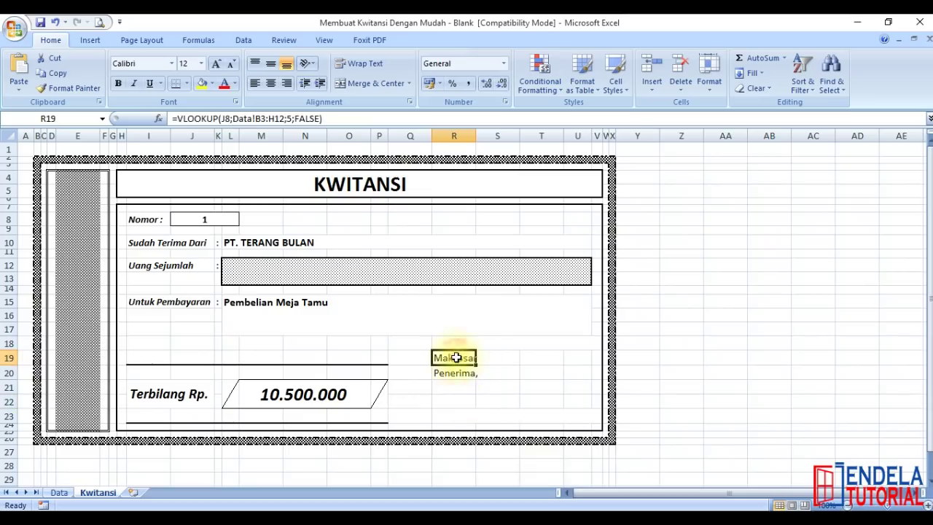
Append a VLOOKUP(J8;Data!B3:H12;6;FALSE) date lookup to R19, giving Makassar, 43364
click(333, 119)
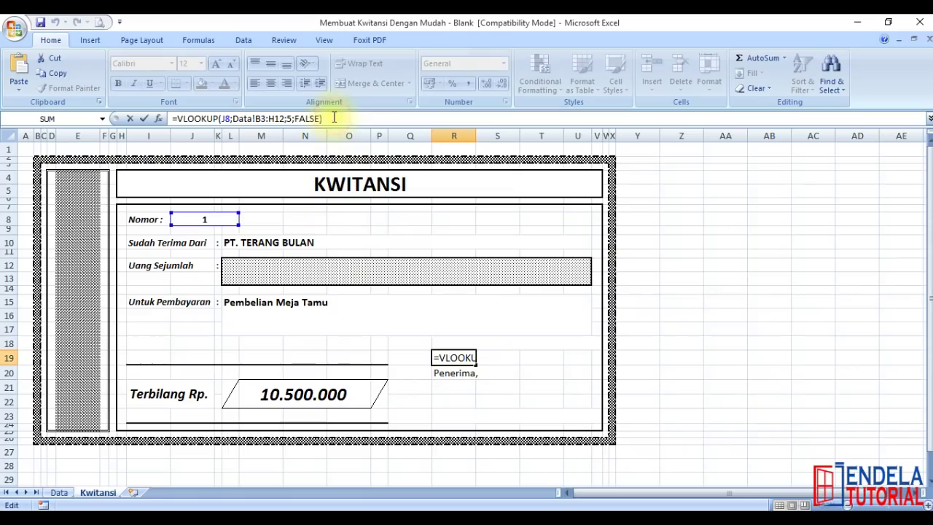
key(End)
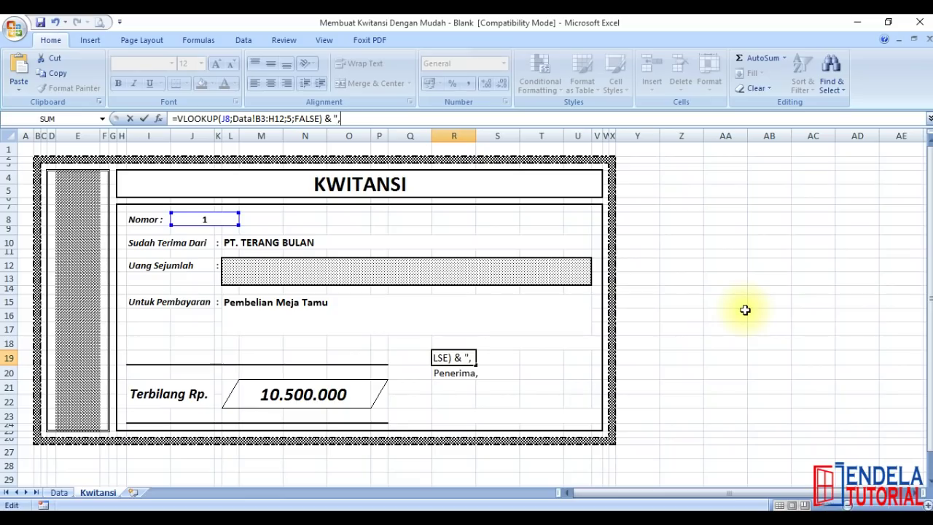
text( " &)
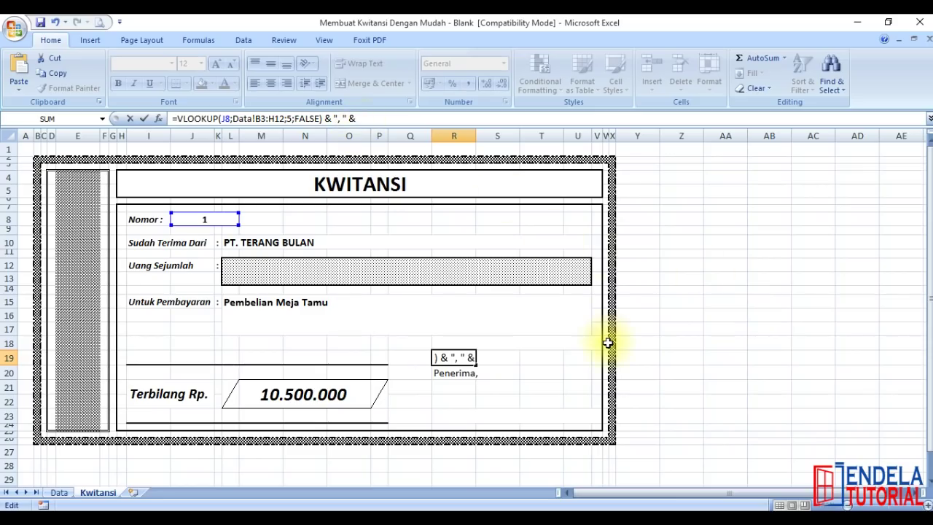
text( vl)
key(Tab)
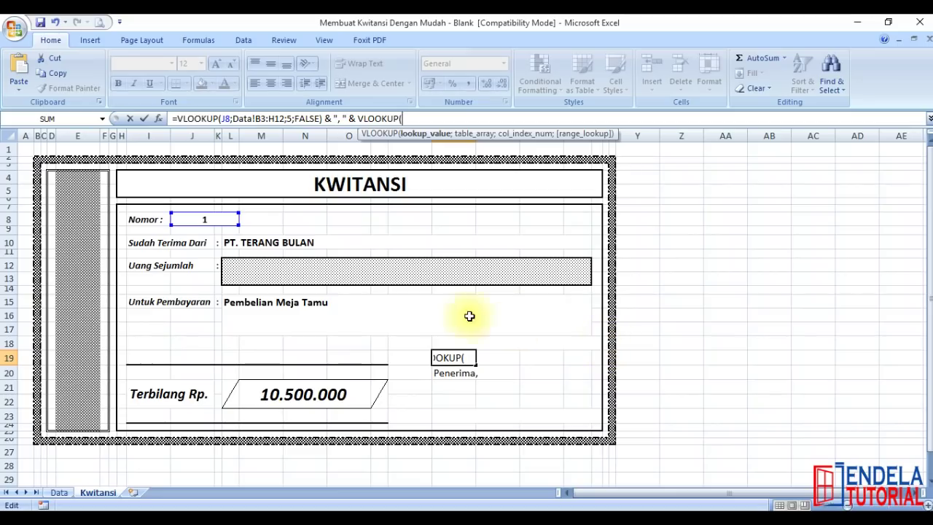
click(189, 220)
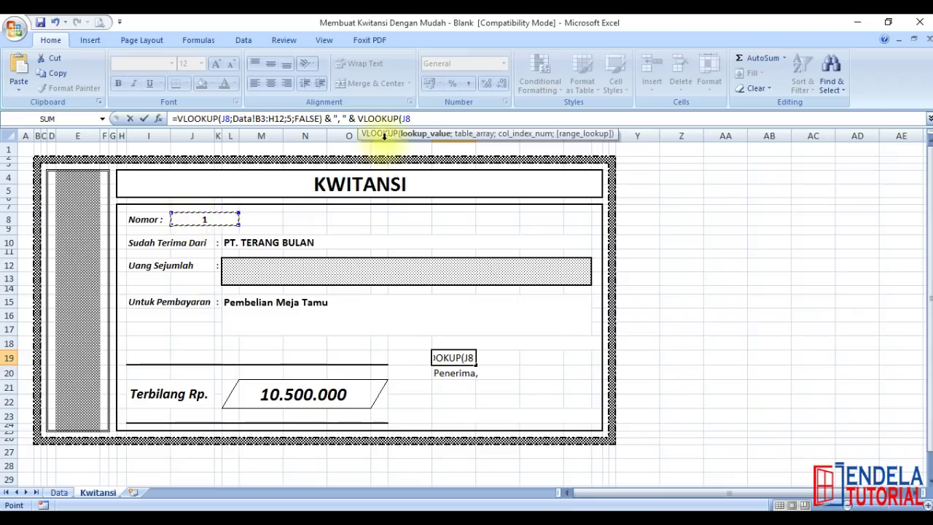
text(;)
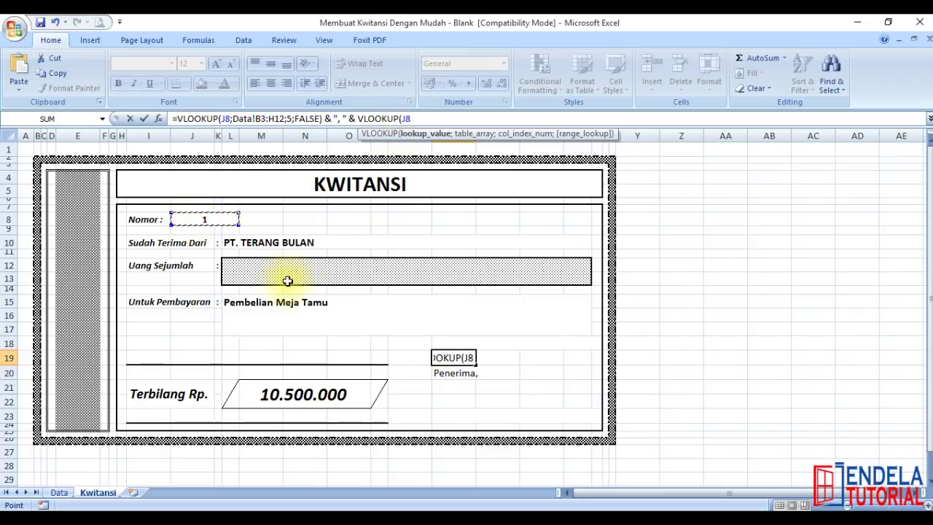
click(59, 493)
mouse_move(48, 191)
mouse_down()
mouse_move(673, 308)
mouse_move(810, 351)
mouse_up()
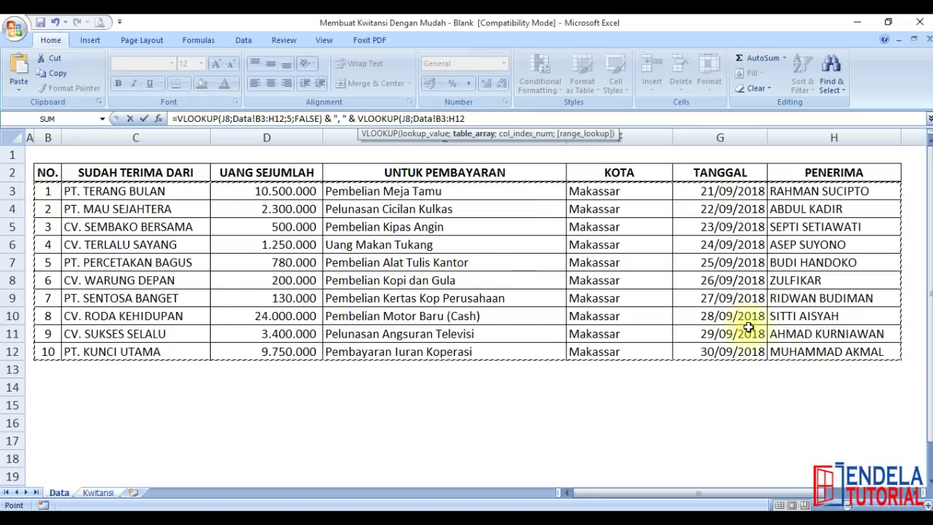
text(;6)
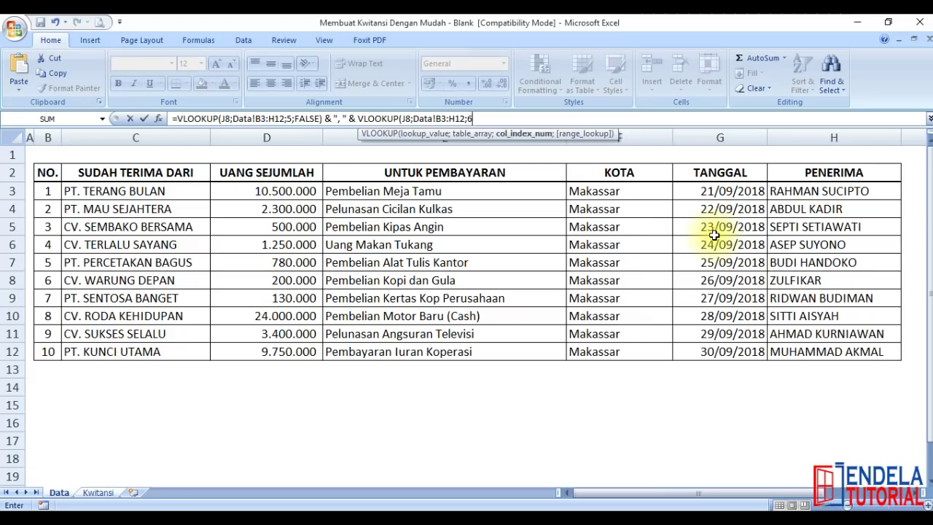
text(;false)
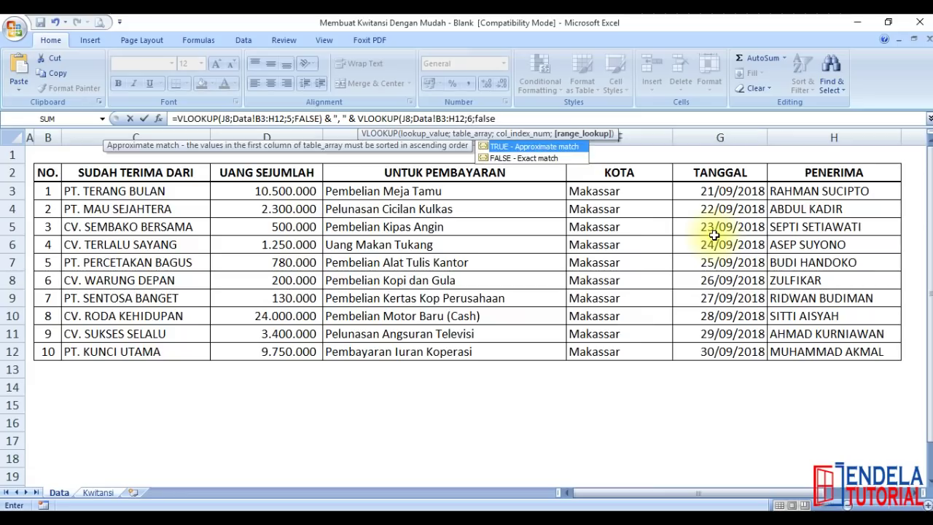
key(Return)
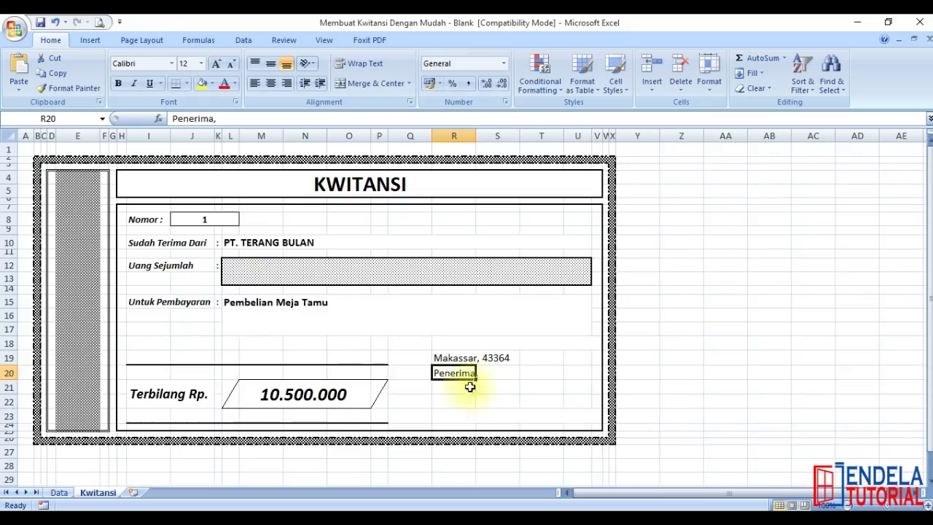
click(449, 357)
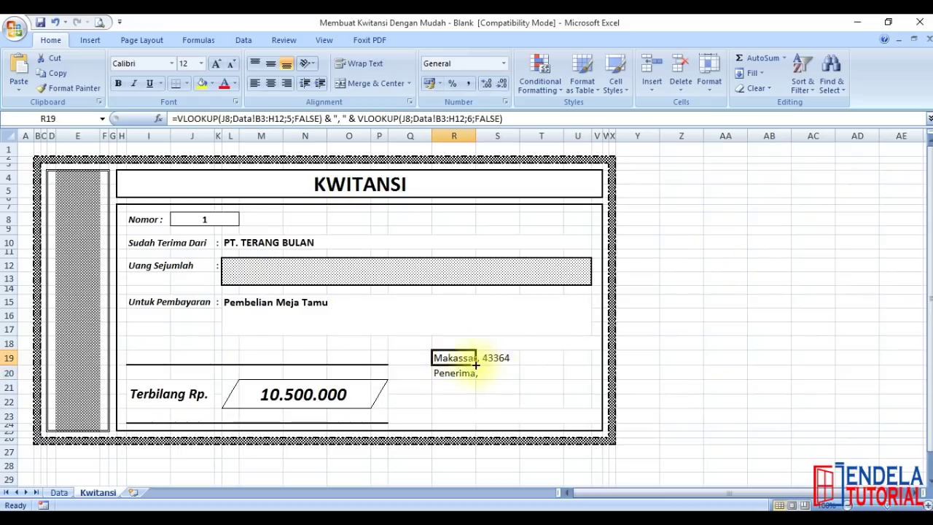
Wrap the date lookup in FORMAT(...,"DD-MMMM-YYYY"), which returns #NAME?
double_click(452, 359)
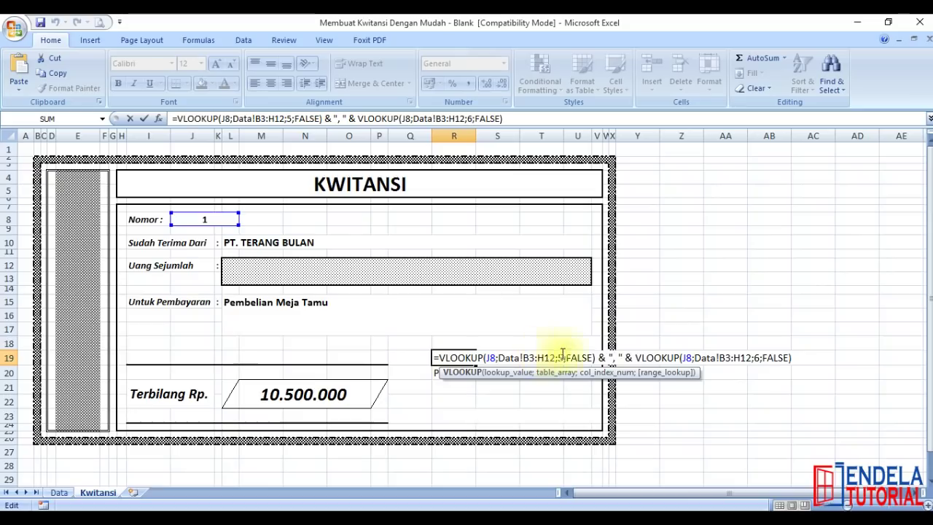
click(635, 357)
text(format)
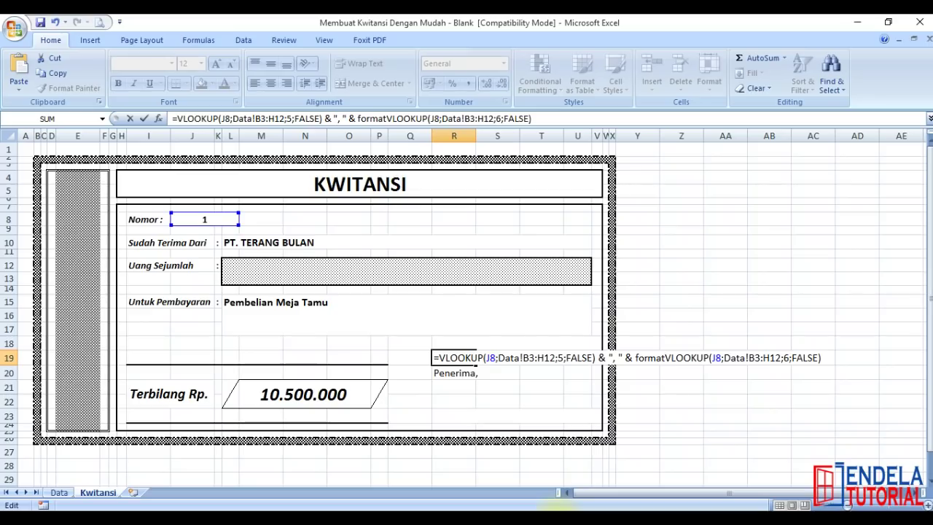
text(()
click(825, 357)
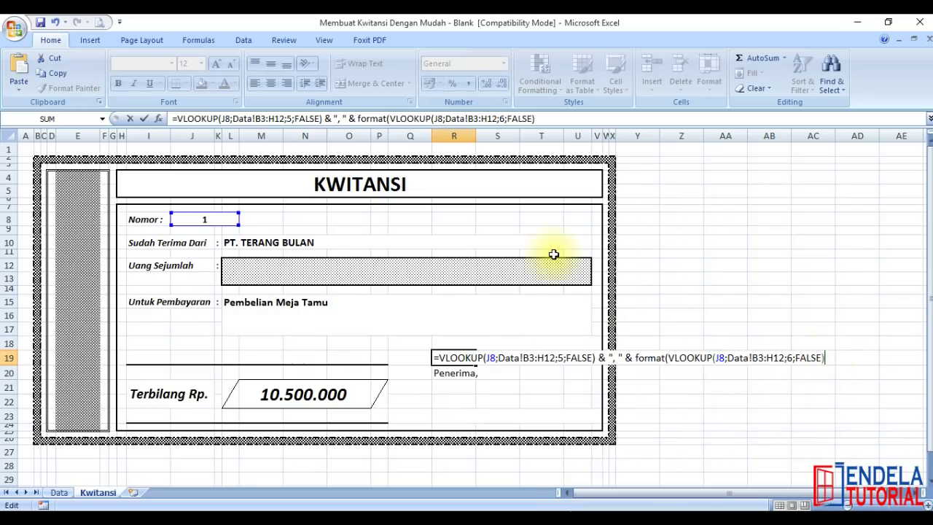
text(,")
text(DD-MMMM-YYYY"))
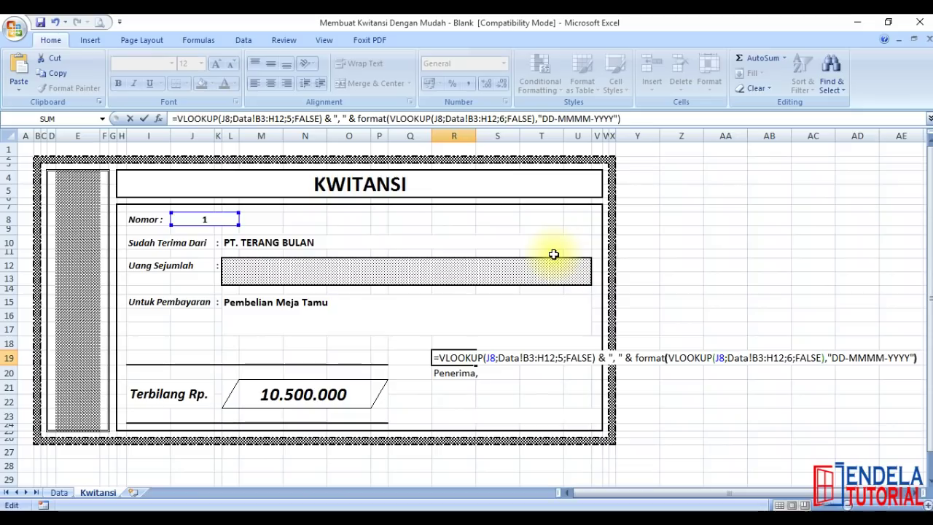
key(Return)
key(Return)
click(835, 360)
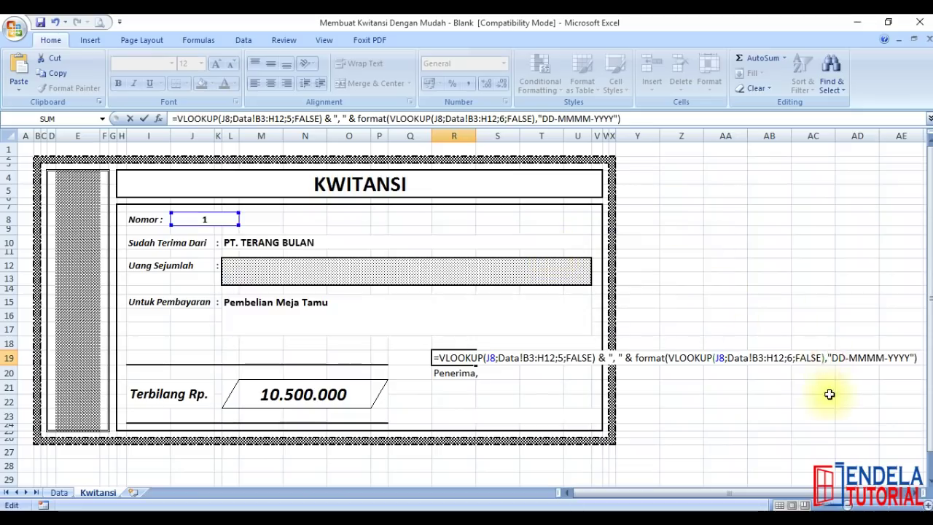
text(;)
key(Return)
key(Up)
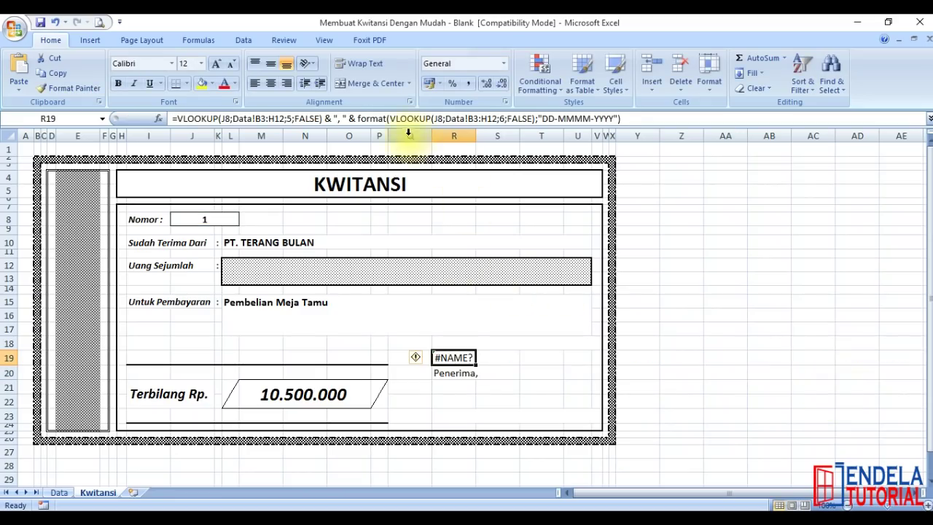
Replace FORMAT with TEXT so R19 shows Makassar, 21-September-2018
click(386, 118)
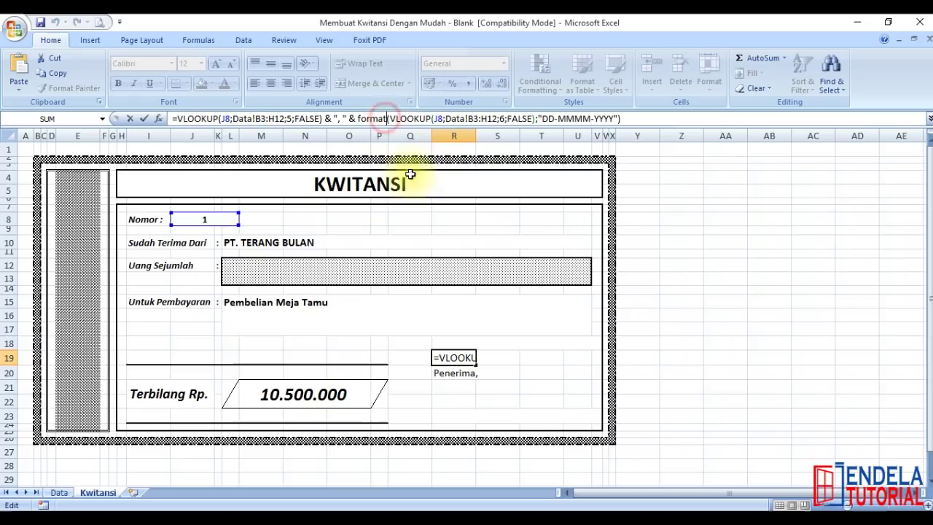
double_click(371, 118)
text(text)
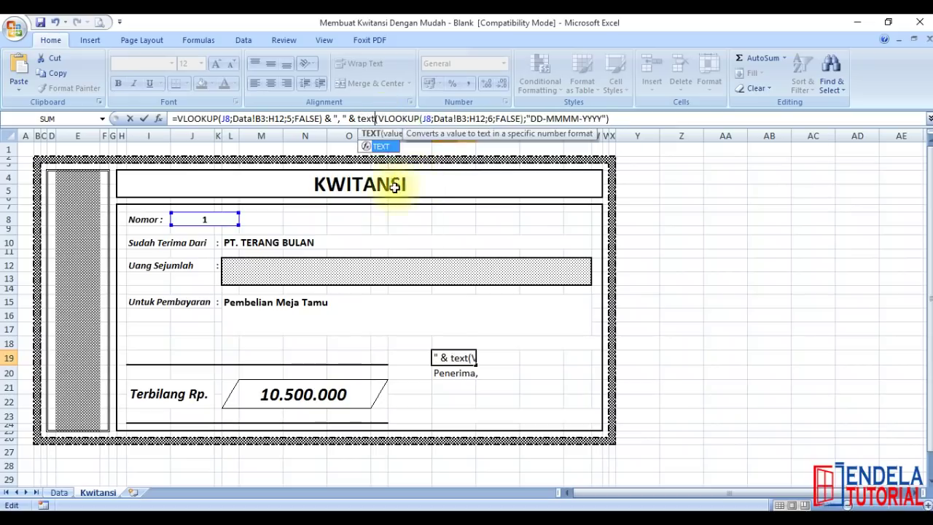
key(Return)
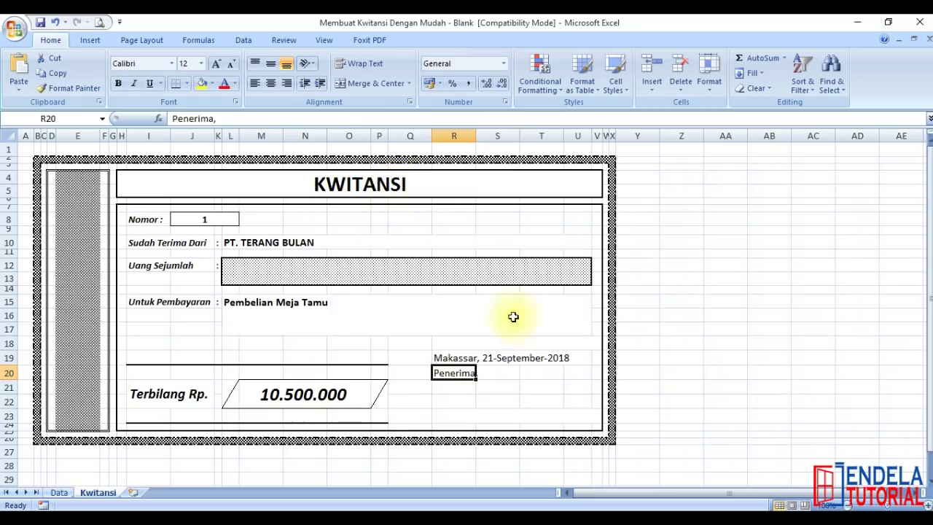
click(443, 357)
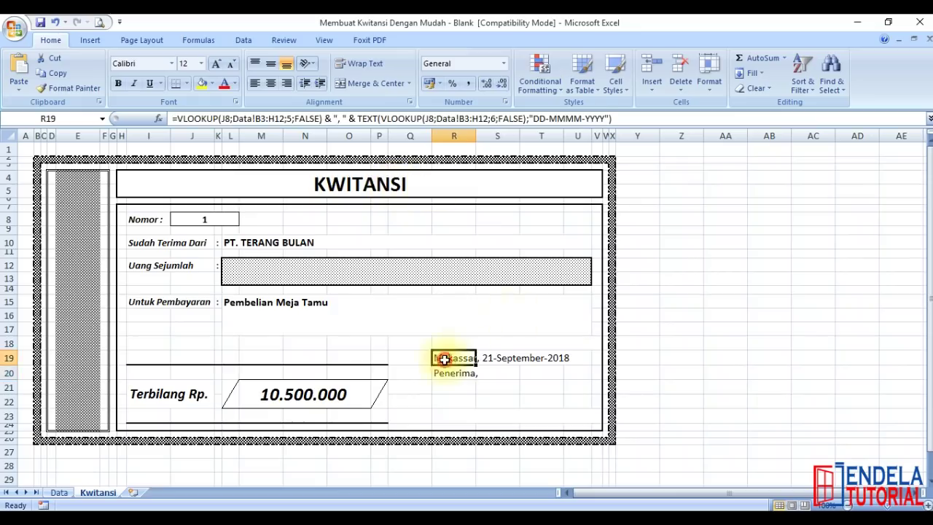
Change the date format to "DD MMMM YYYY", with spaces instead of hyphens
click(550, 118)
key(BackSpace)
key(Right)
key(Right)
key(Right)
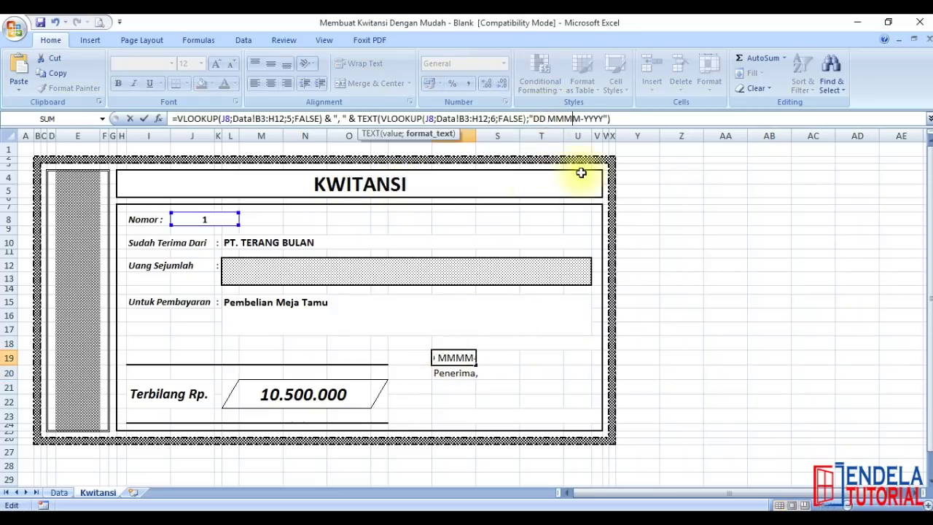
key(BackSpace)
key(Return)
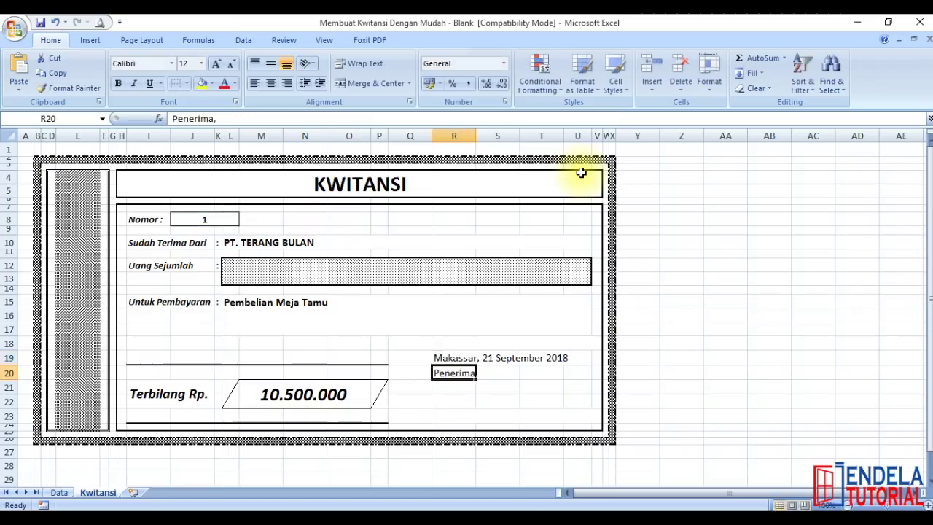
click(446, 357)
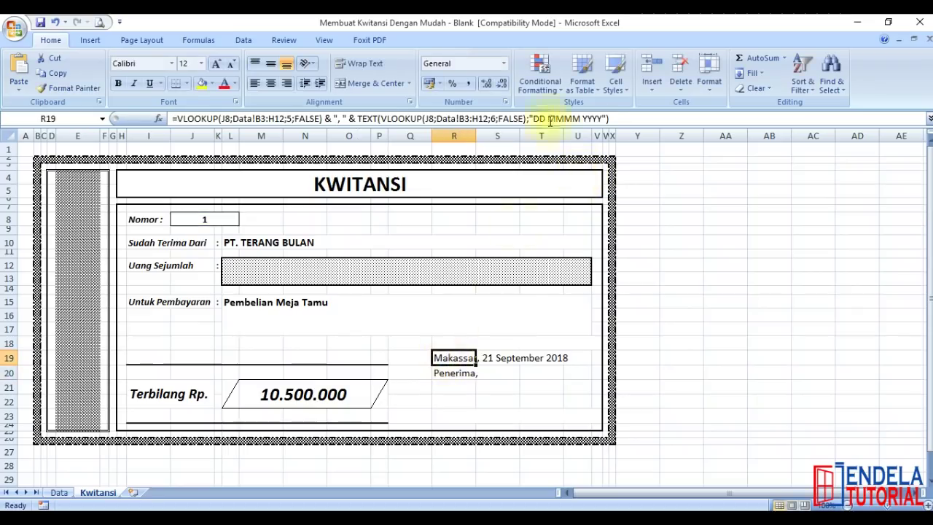
Shorten the month code to "DD MMM YYYY" for a three-letter month
drag(548, 118, 581, 118)
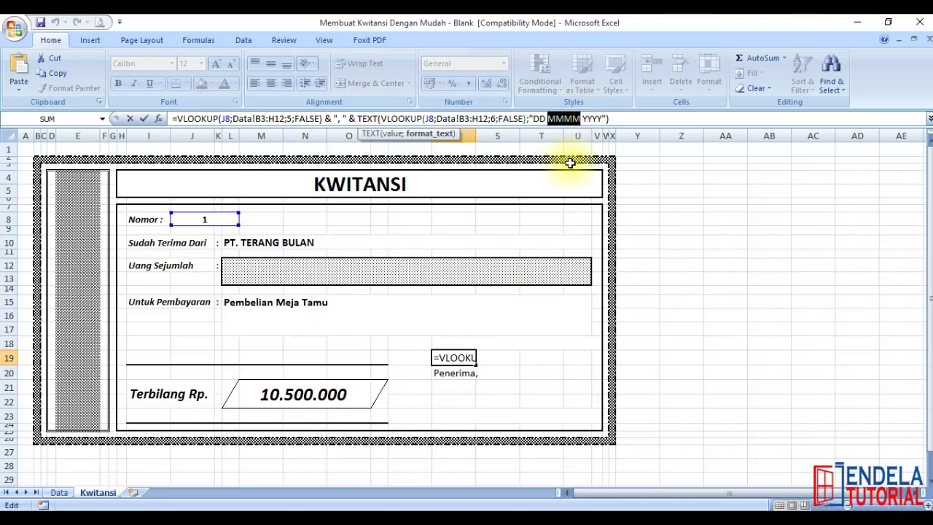
key(Right)
key(BackSpace)
key(Return)
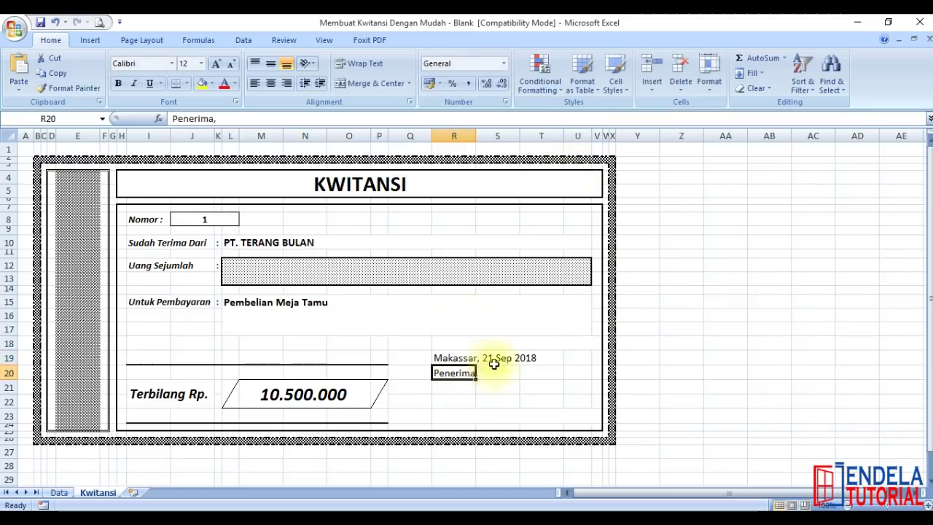
click(457, 358)
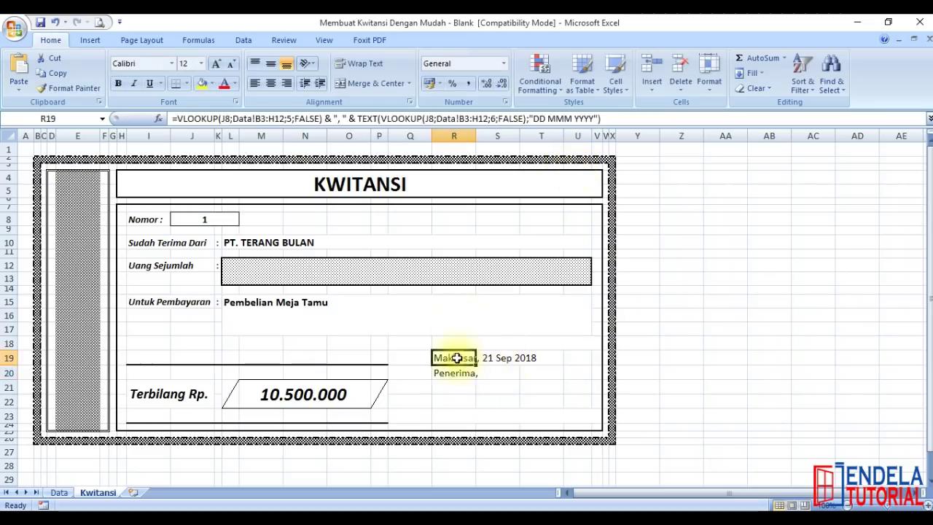
Shorten the year code so R19 reads Makassar, 21 Sep 18
click(583, 117)
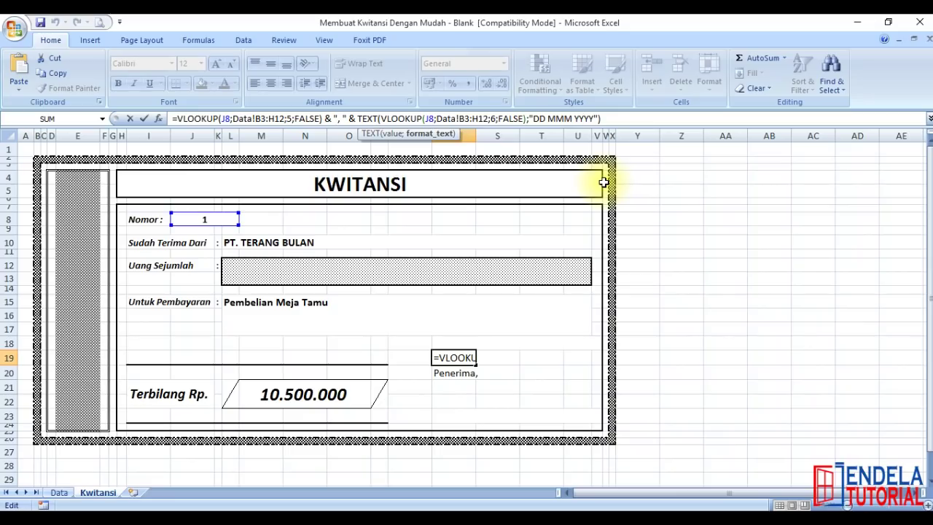
key(Right)
key(Right)
key(BackSpace)
key(BackSpace)
key(Return)
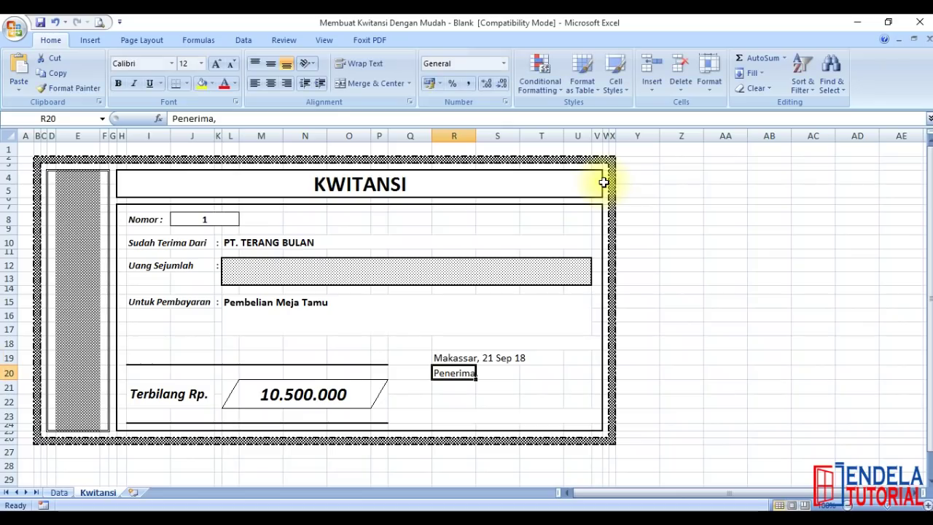
click(450, 357)
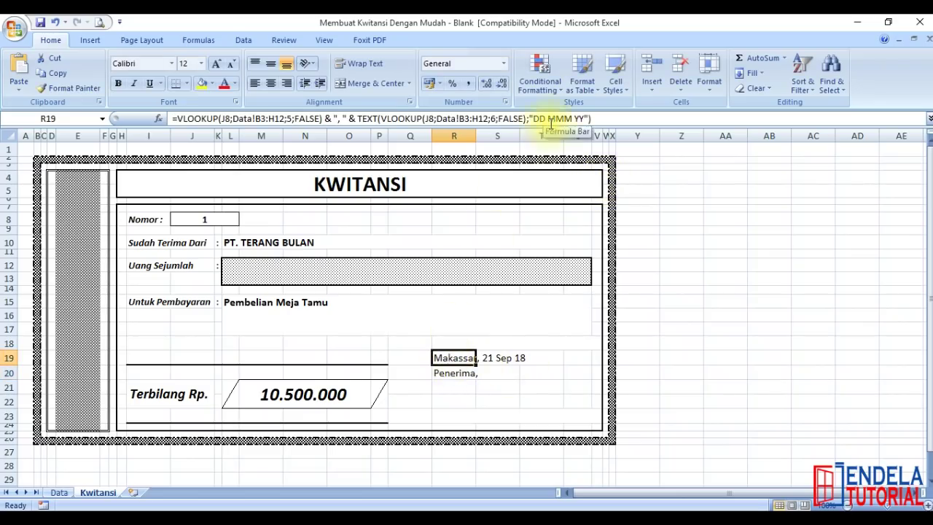
Restore the date format to full month and four-digit year, "DD MMMM YYYY"
click(574, 118)
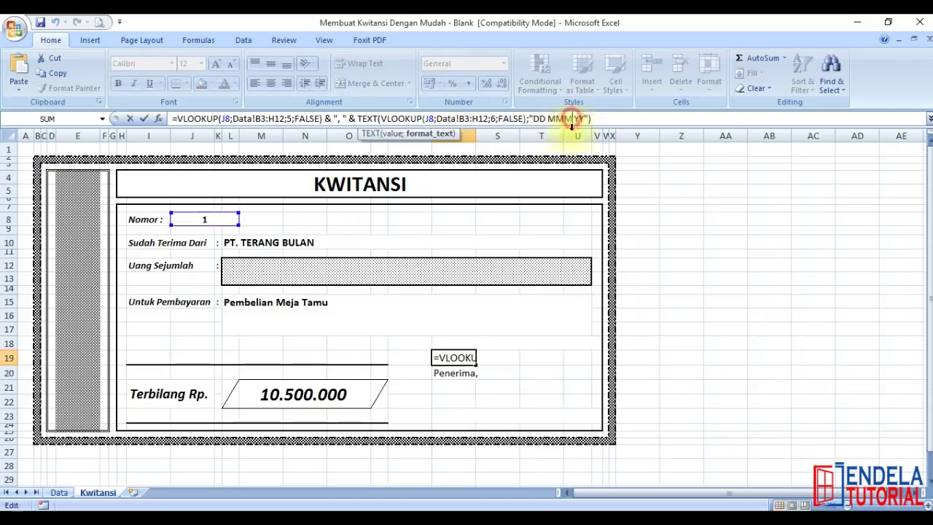
text(m)
key(BackSpace)
text(M)
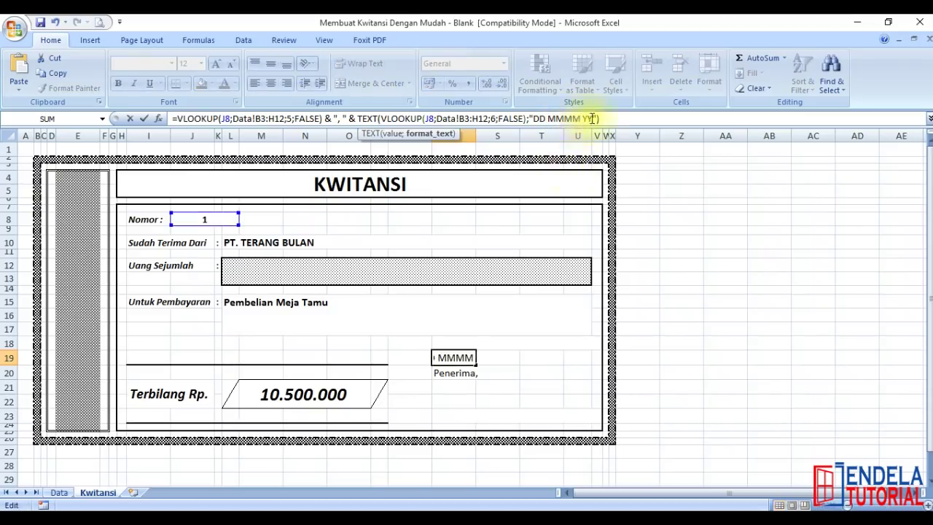
key(End)
text(YY)
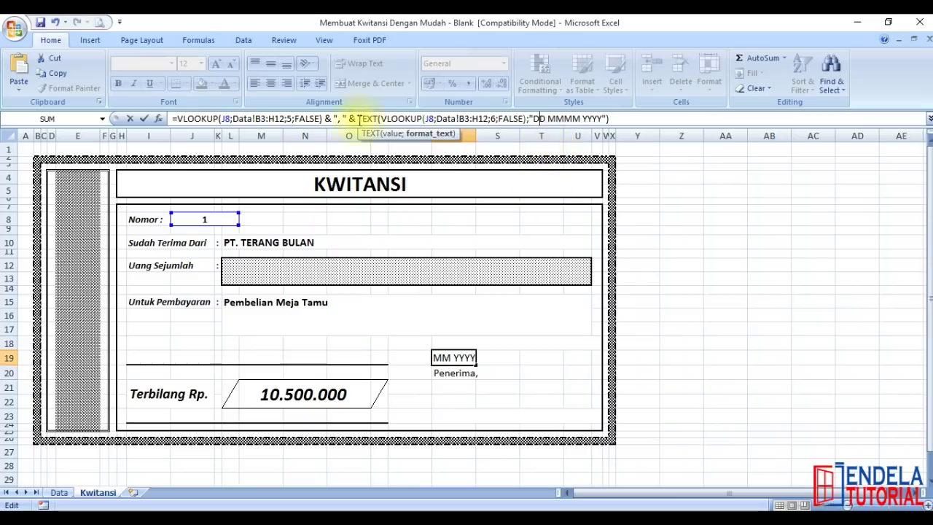
Put a comma inside the empty separator quotes between the city lookup and TEXT date
drag(357, 118, 378, 118)
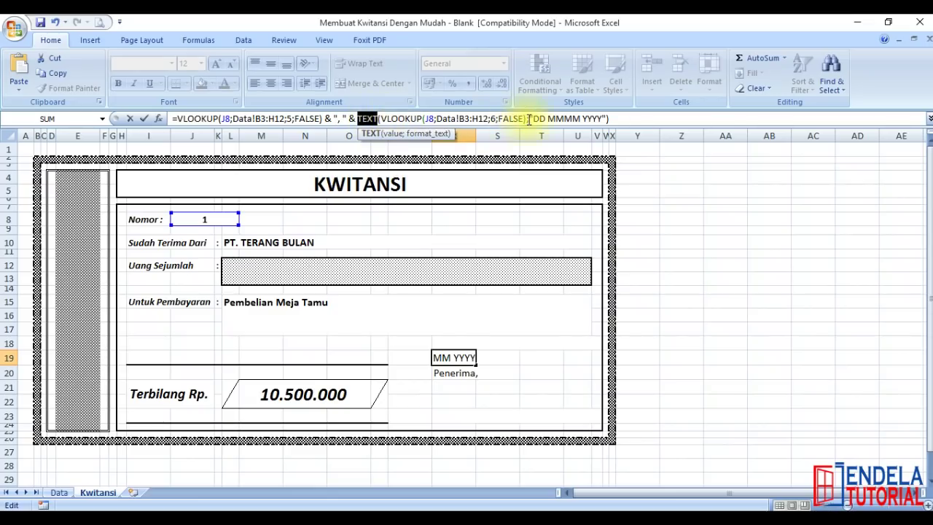
drag(525, 118, 381, 118)
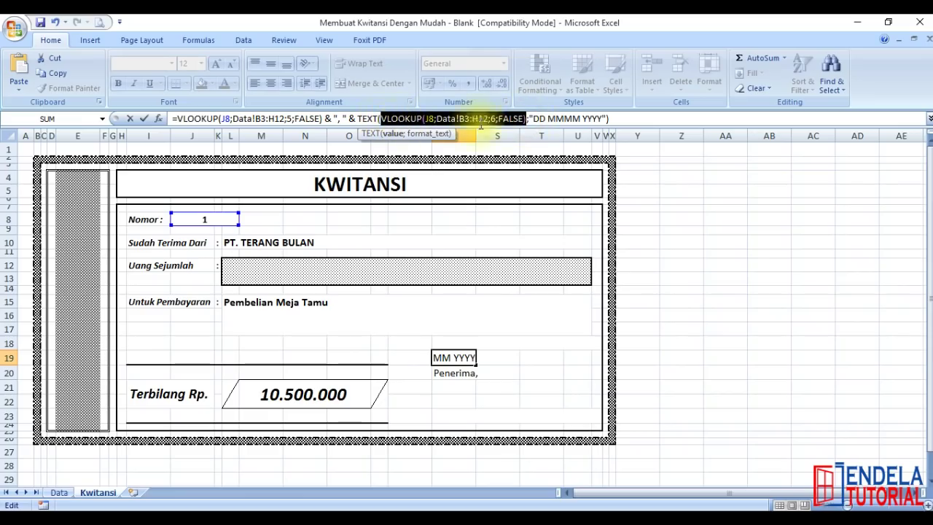
drag(324, 119, 333, 119)
click(338, 118)
text(,)
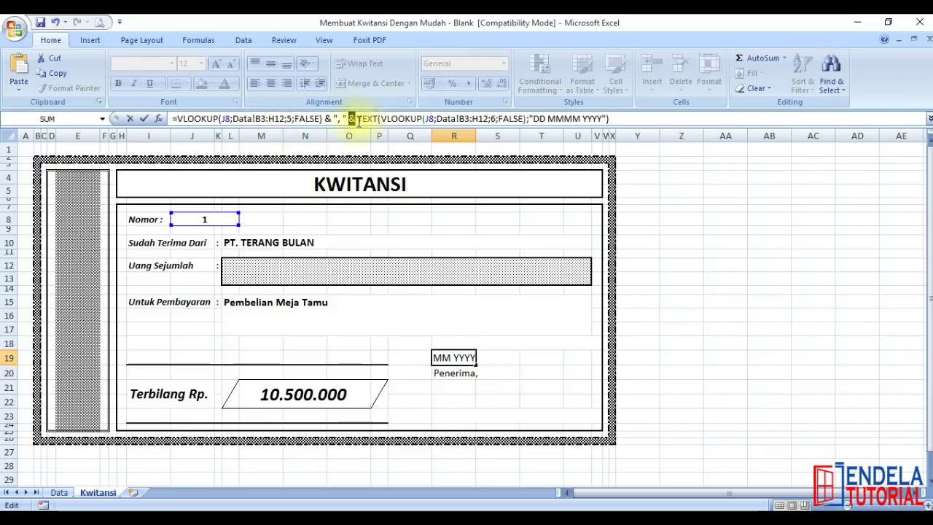
text(&)
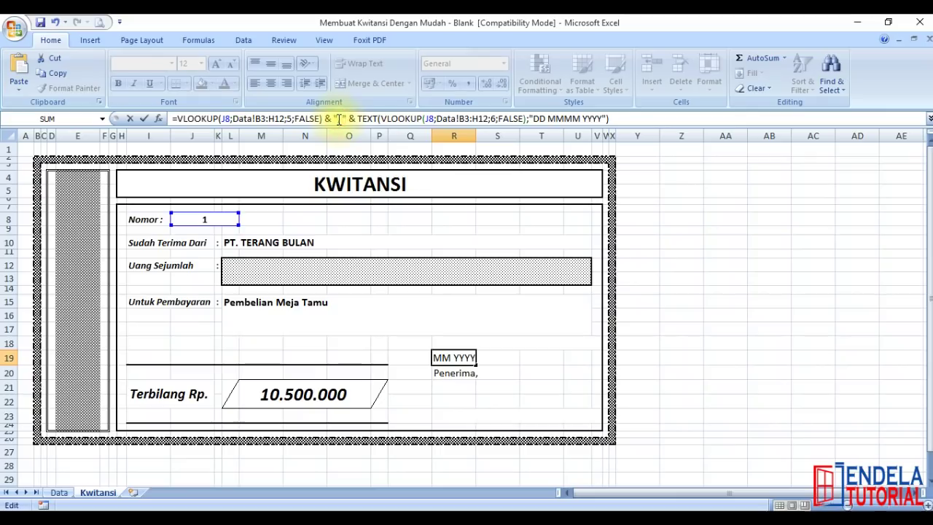
click(340, 118)
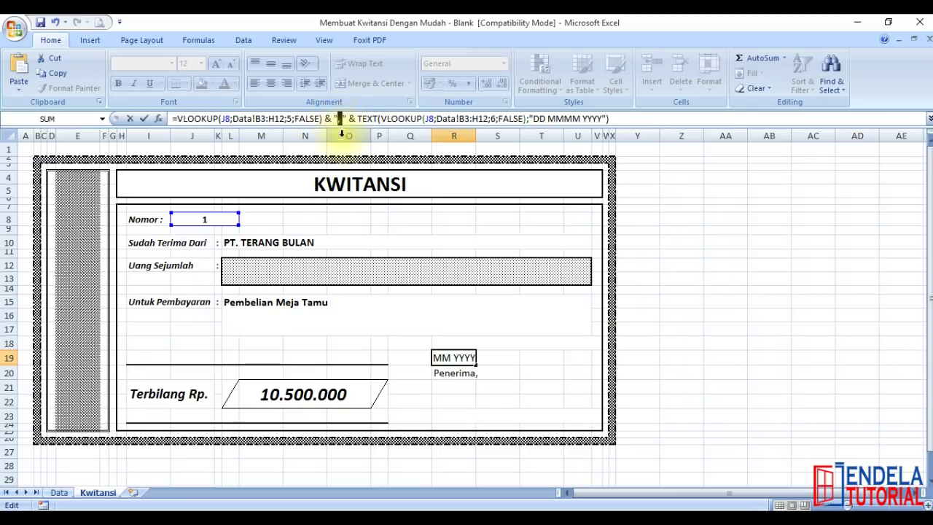
text(,)
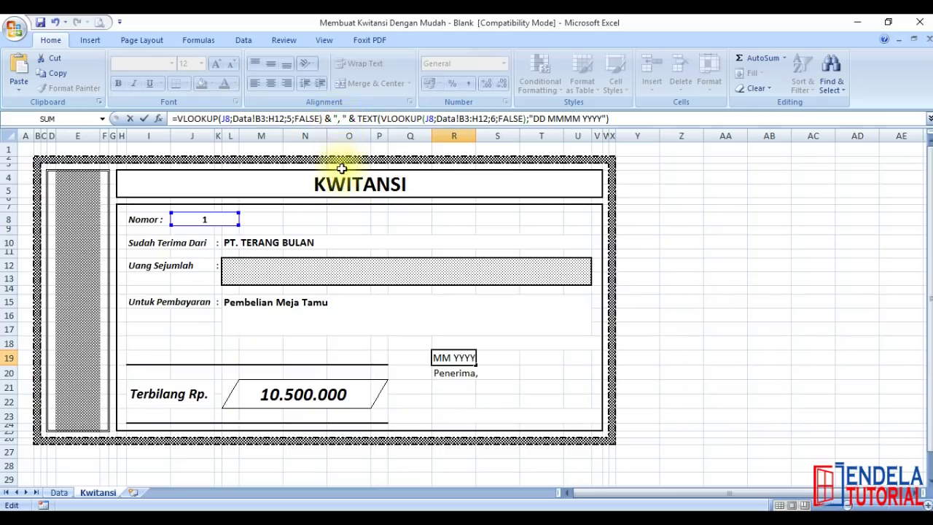
key(Right)
key(BackSpace)
key(Return)
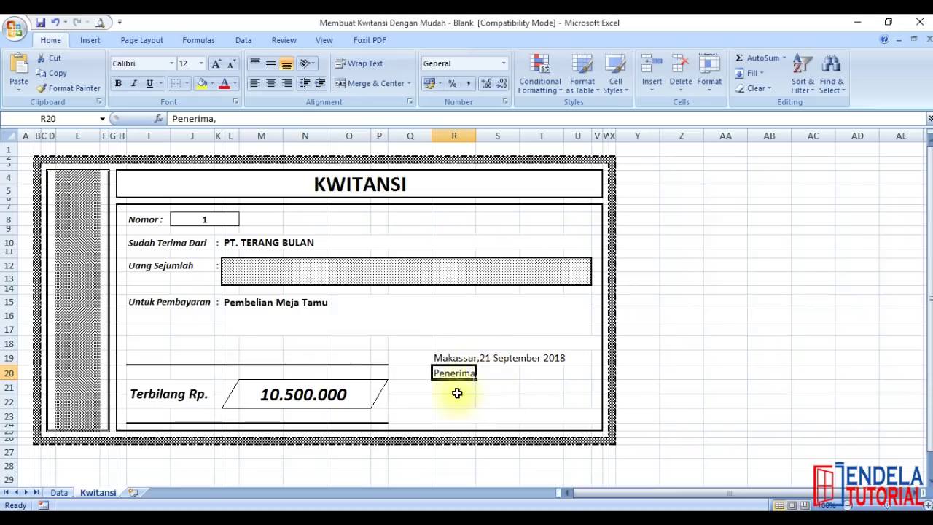
Add a space after the comma so R19 reads Makassar, 21 September 2018
click(455, 400)
click(457, 360)
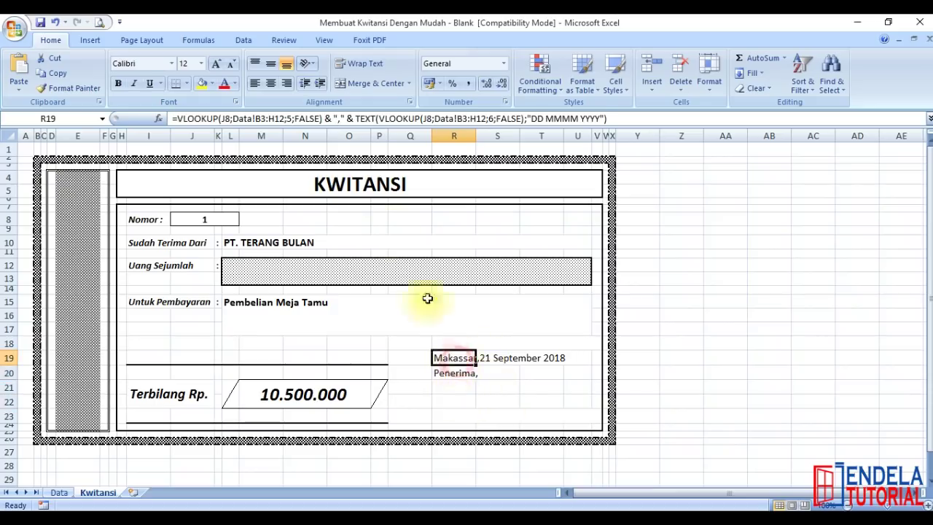
click(340, 119)
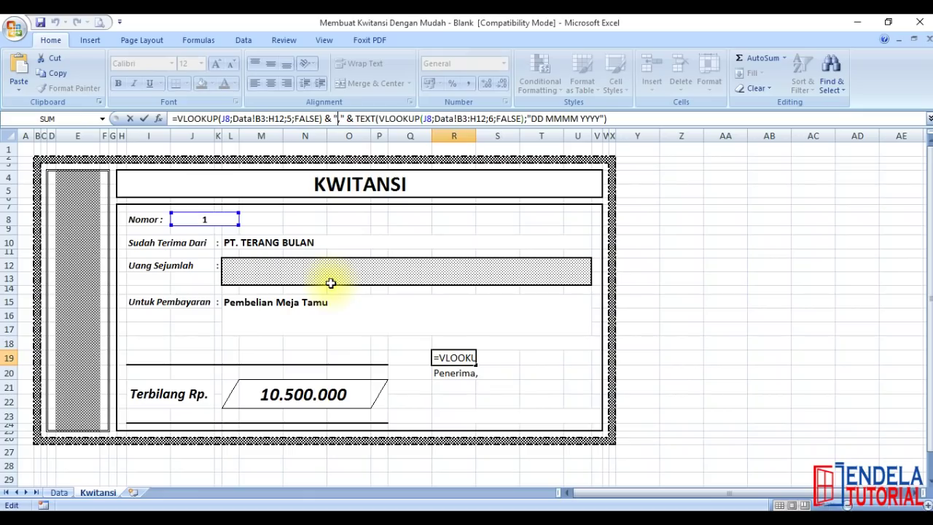
key(End)
click(341, 118)
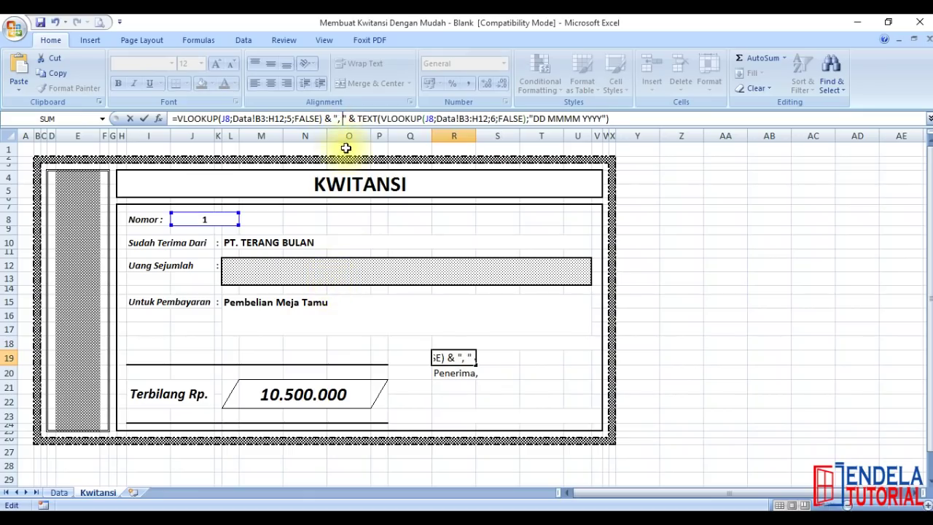
key(Return)
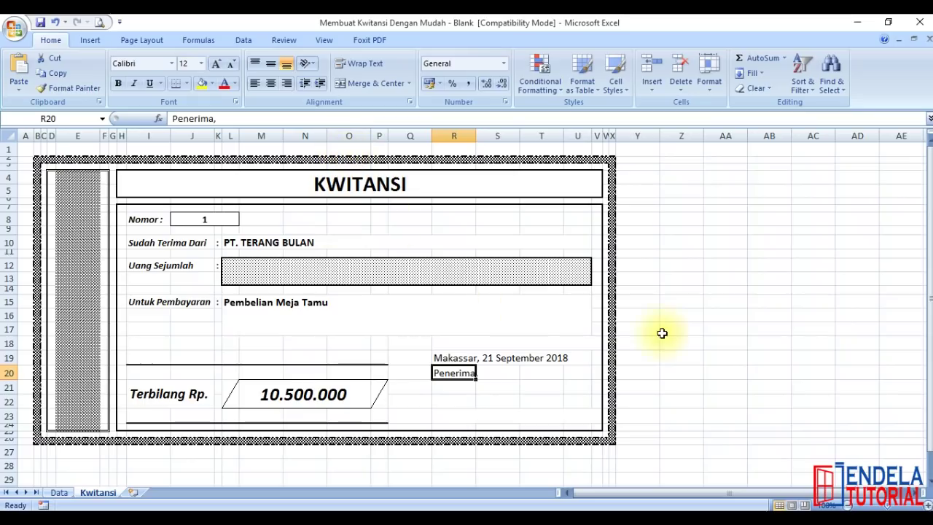
click(675, 334)
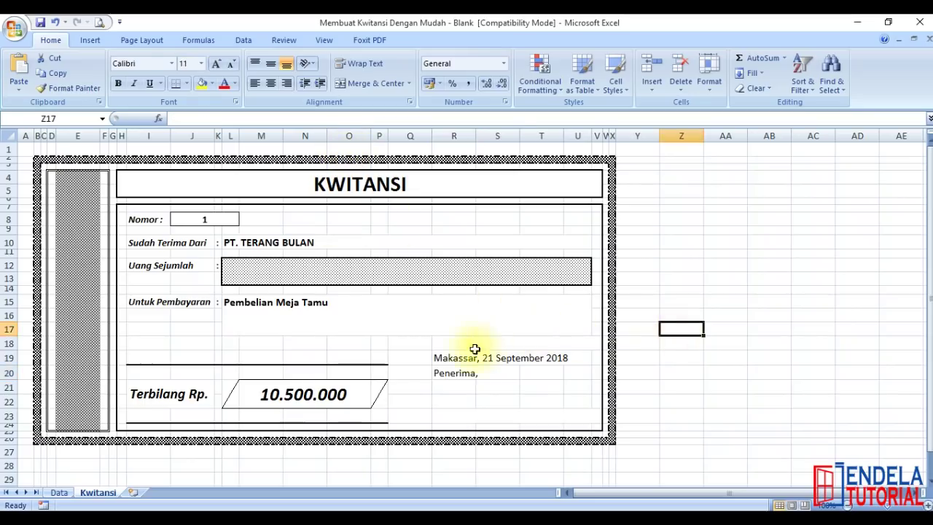
click(463, 359)
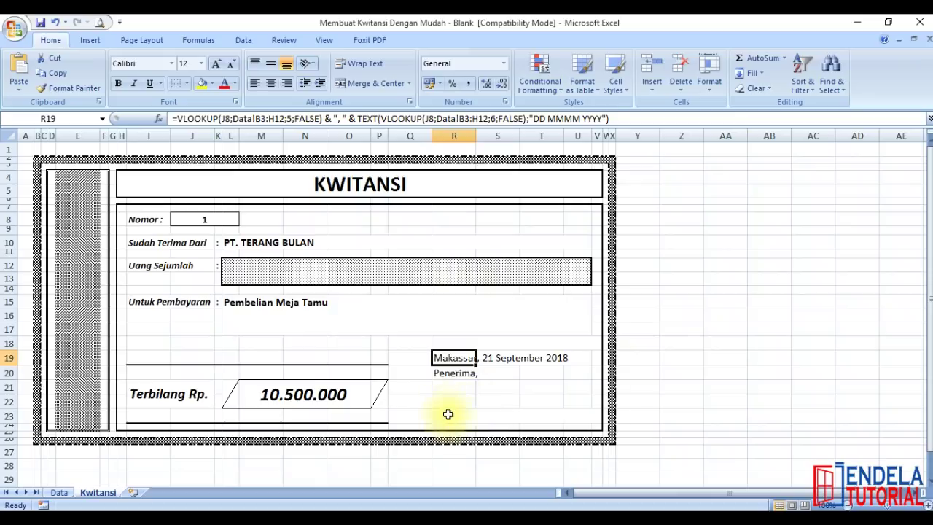
Enter =VLOOKUP(J8;Data!B3:H12;7;FALSE) in R23 to show the recipient's name under Penerima
click(445, 417)
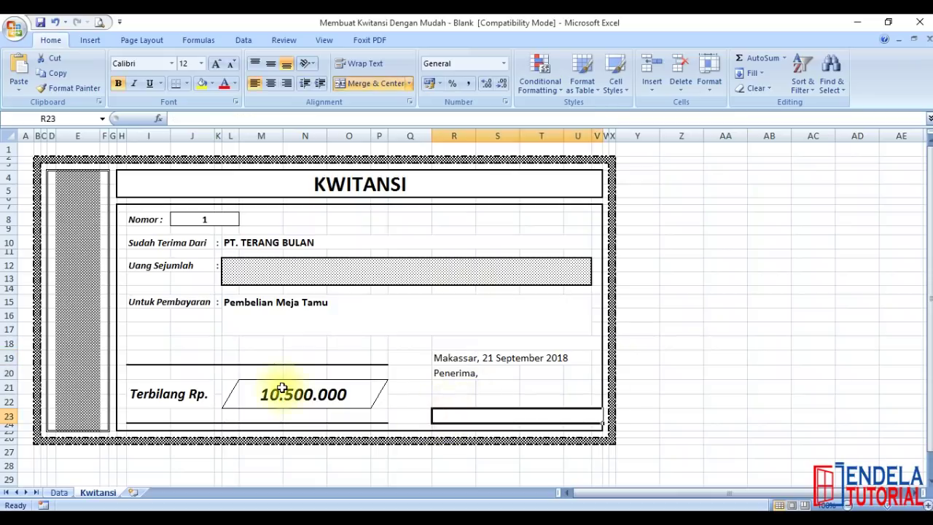
text(=vlo)
key(Tab)
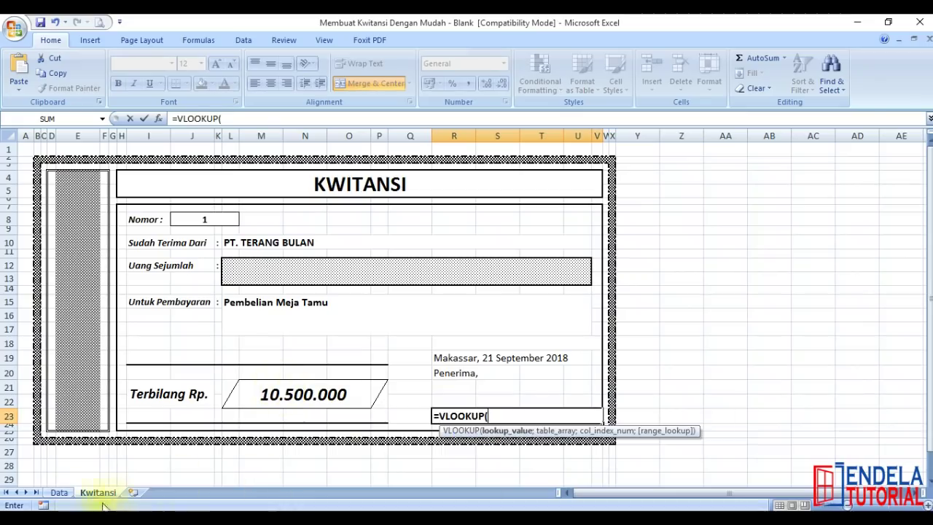
click(181, 220)
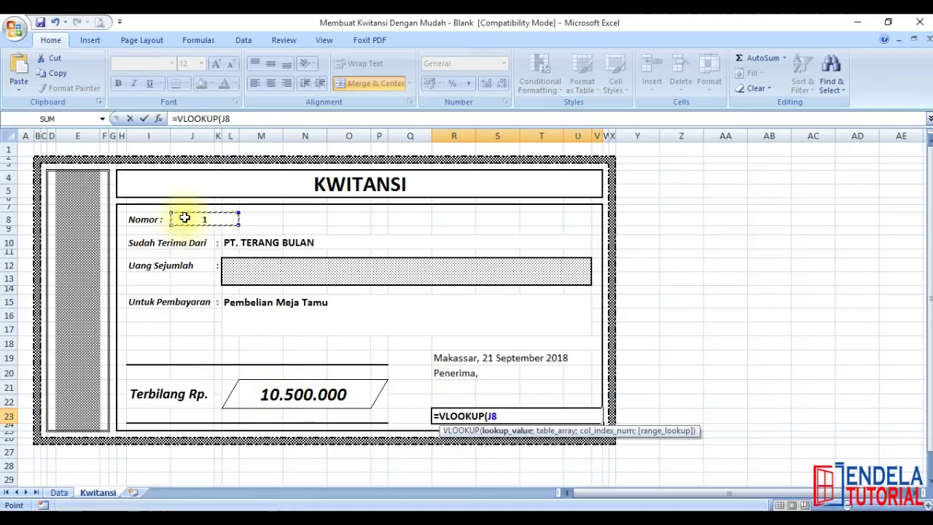
text(;)
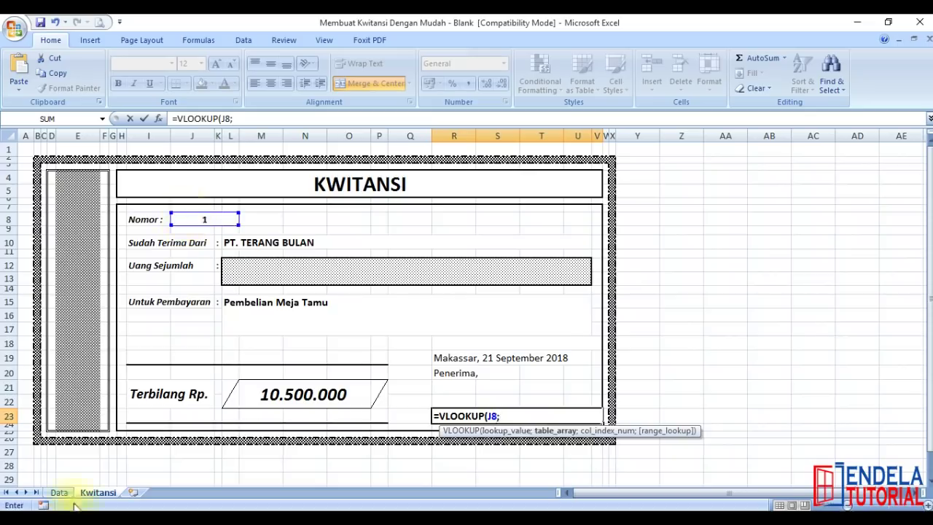
click(59, 493)
drag(47, 191, 814, 350)
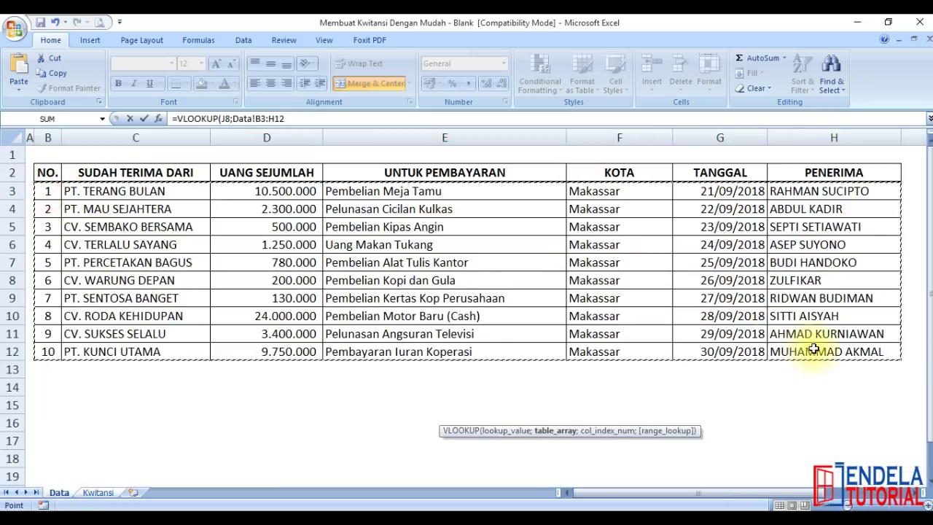
text(;7)
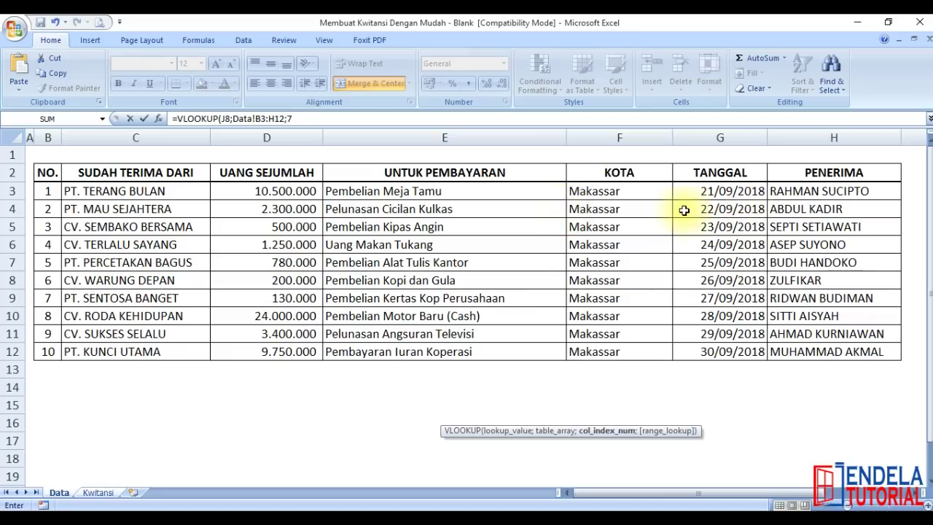
text(;f)
text())
key(Return)
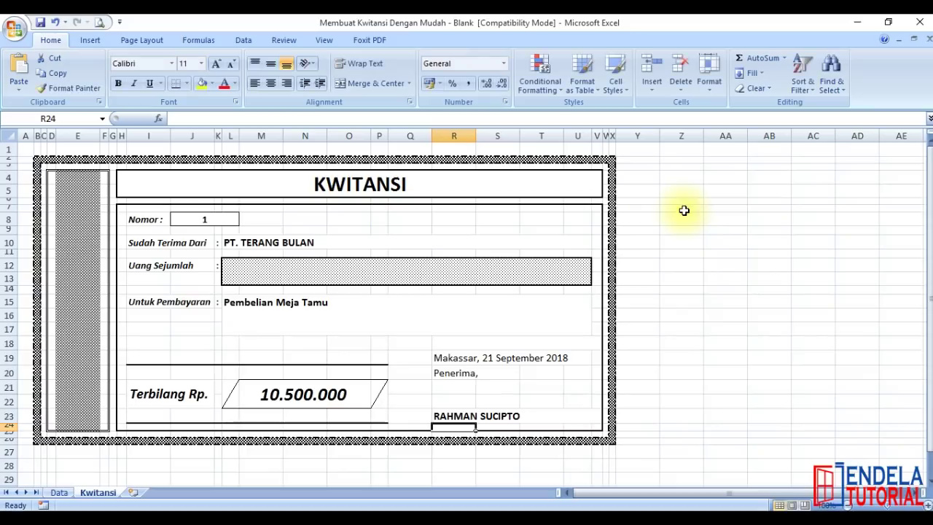
click(725, 387)
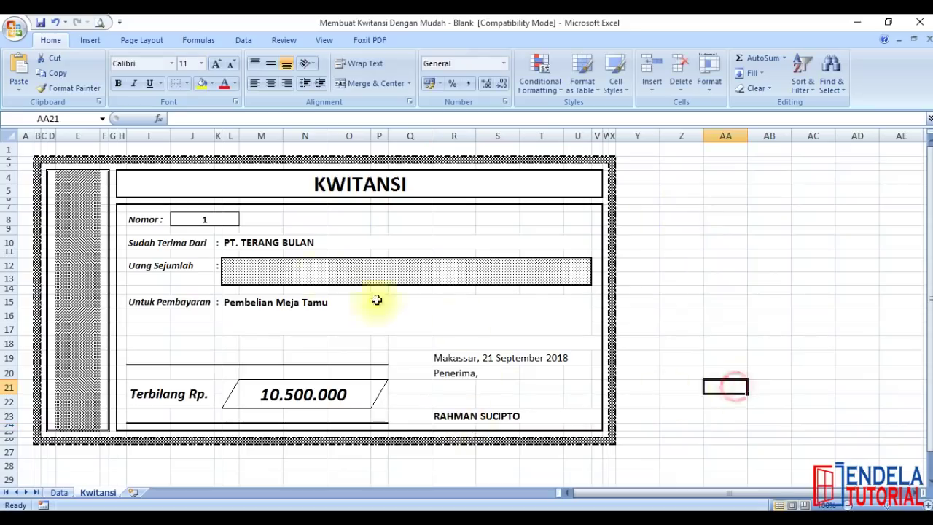
click(197, 217)
text(2)
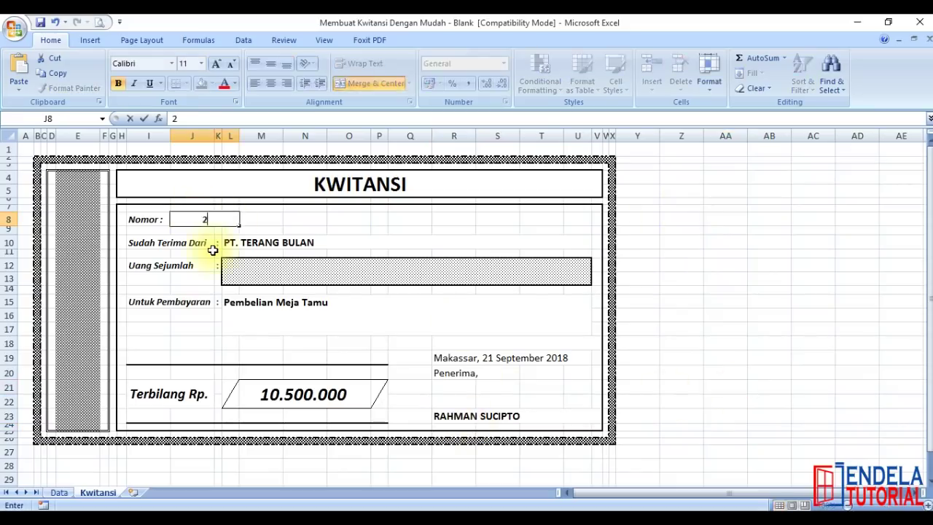
key(ctrl+Return)
text(3)
key(Return)
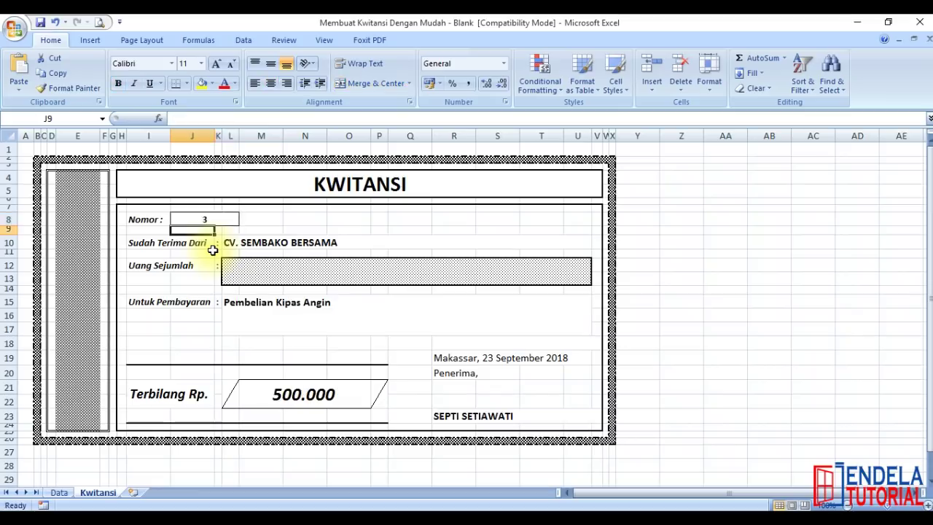
key(Up)
text(5)
key(Return)
key(Up)
text(10)
key(Return)
key(Up)
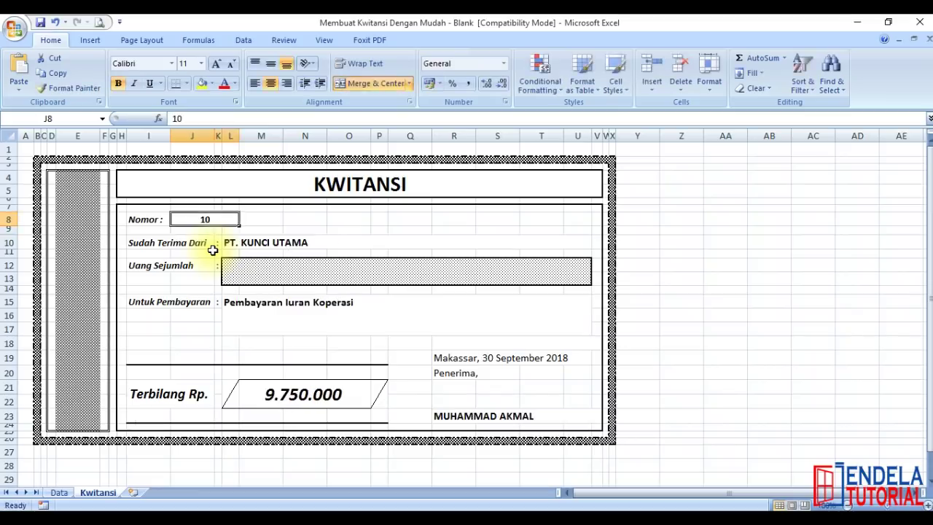
text(11)
key(Return)
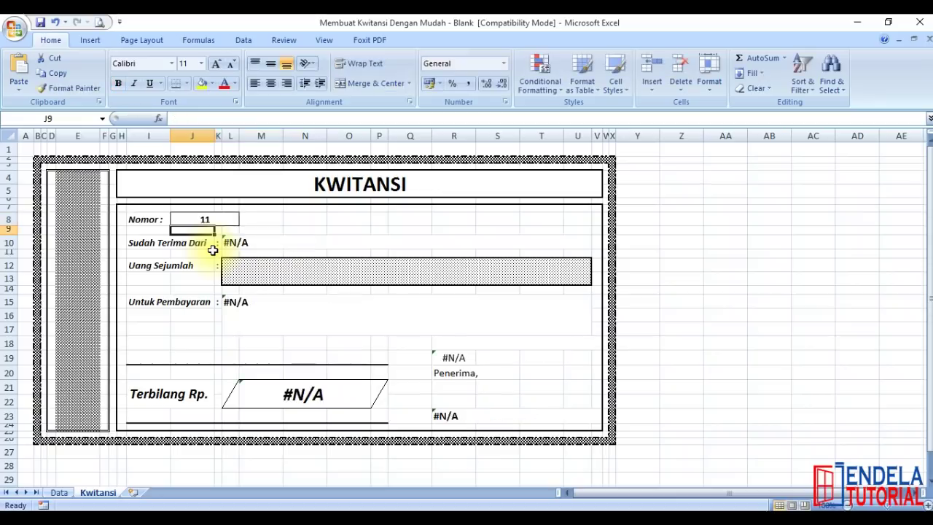
key(Up)
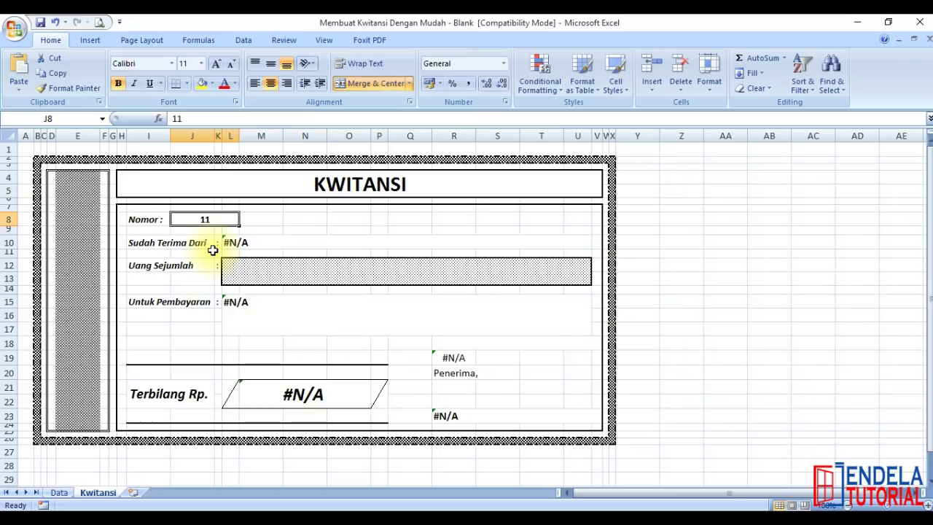
text(1)
key(Return)
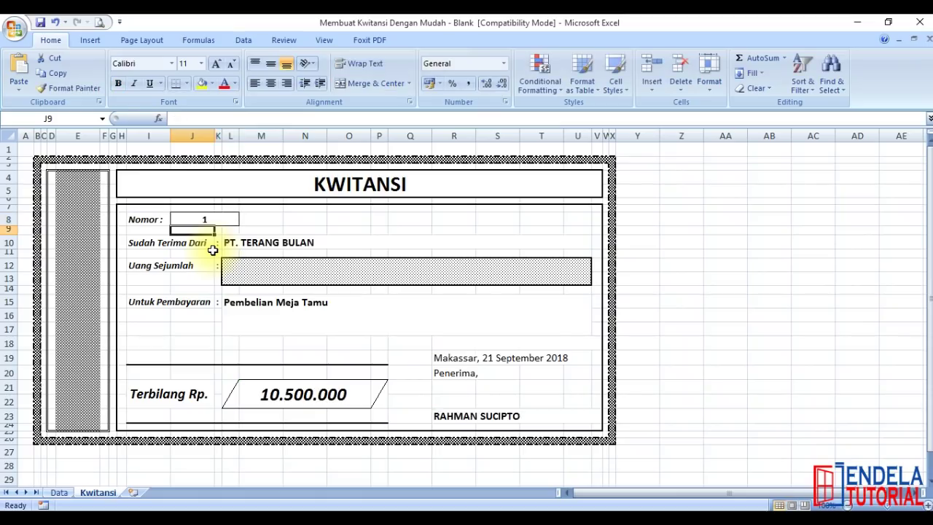
click(252, 274)
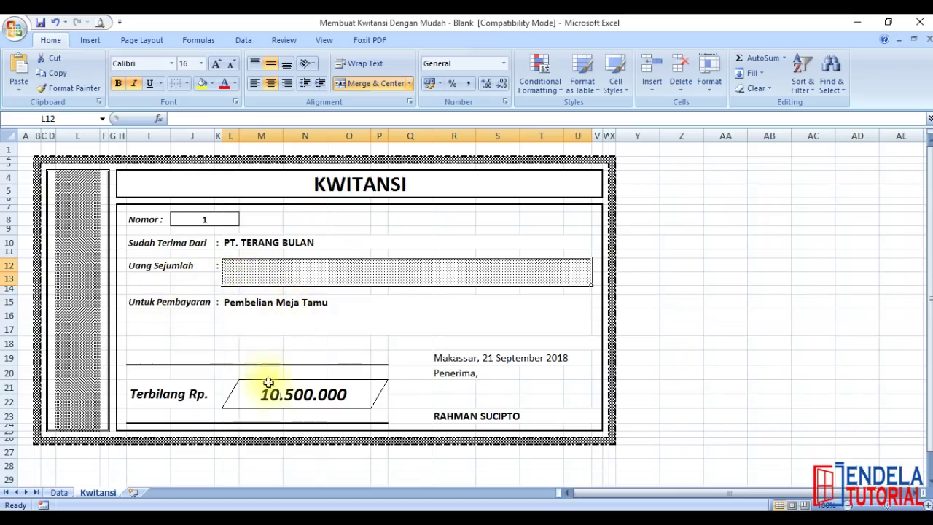
click(677, 204)
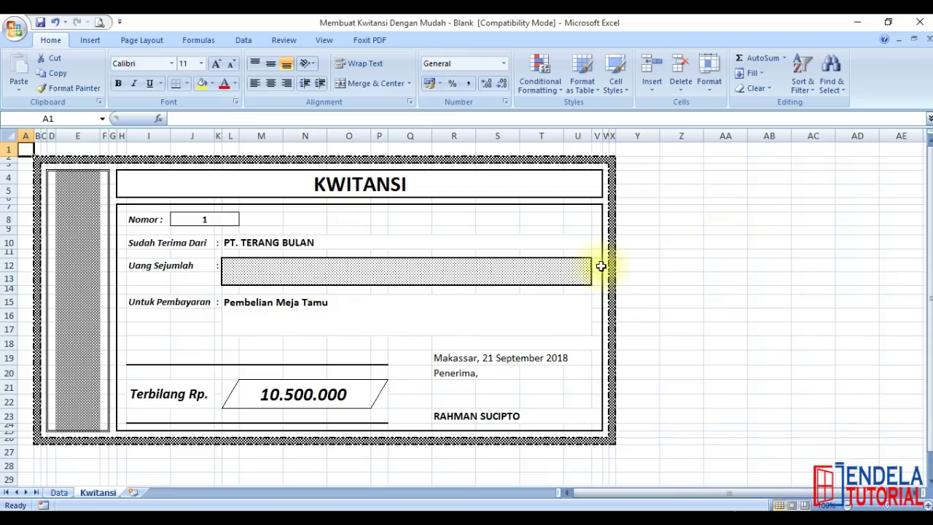
click(339, 266)
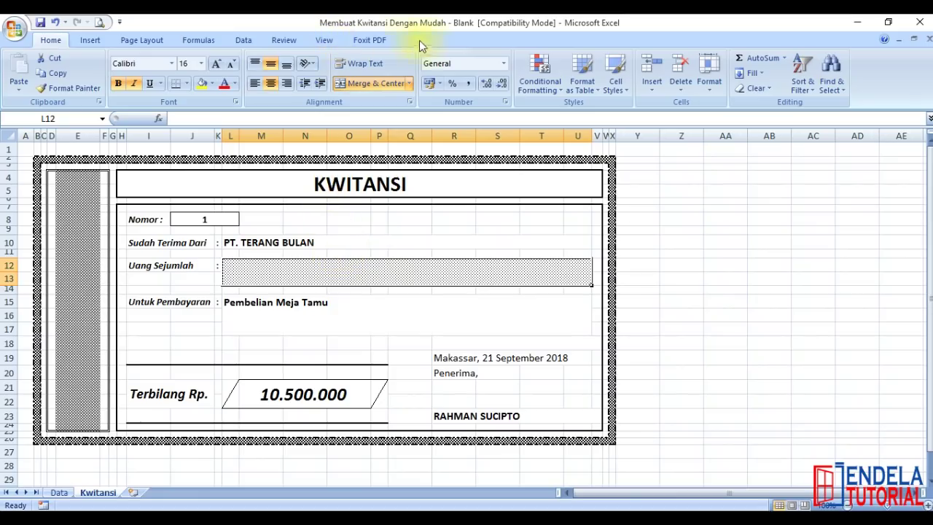
Tick 'Show Developer tab in the Ribbon' in Excel Options and switch to the Developer tab
click(17, 32)
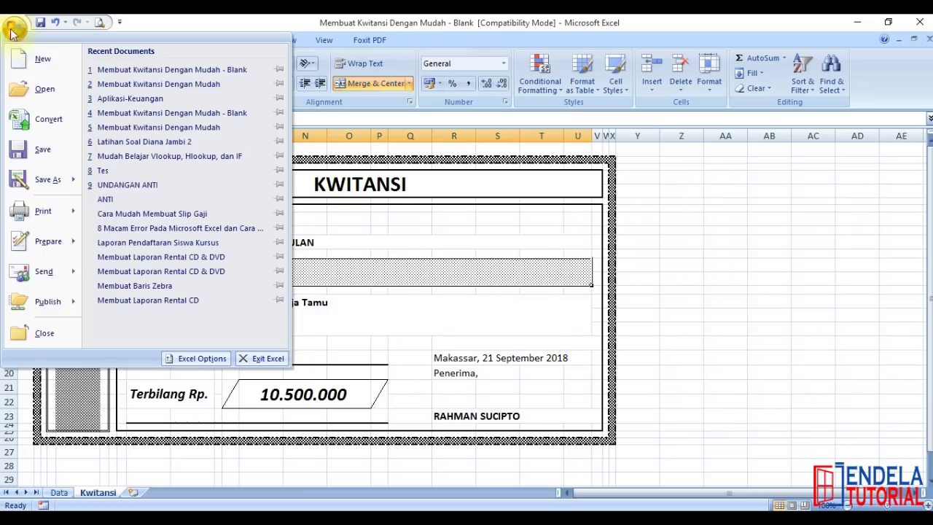
click(198, 360)
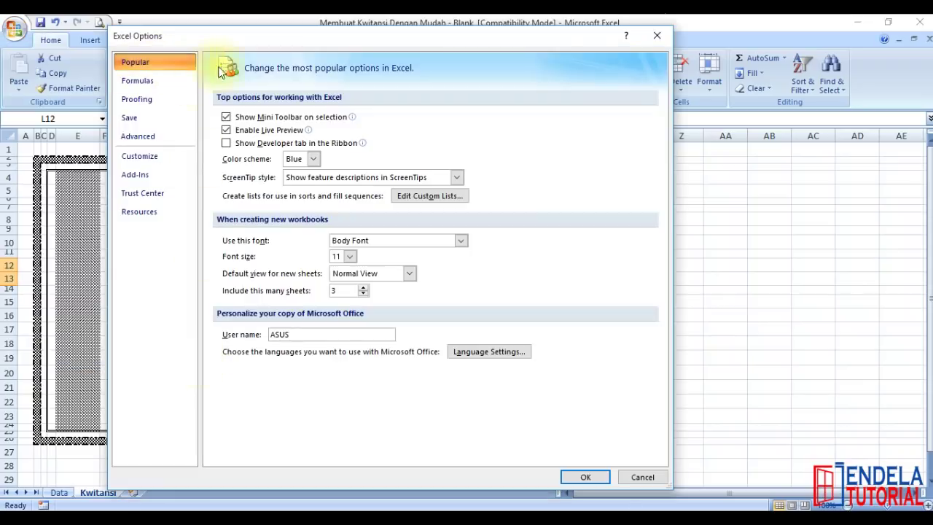
click(226, 145)
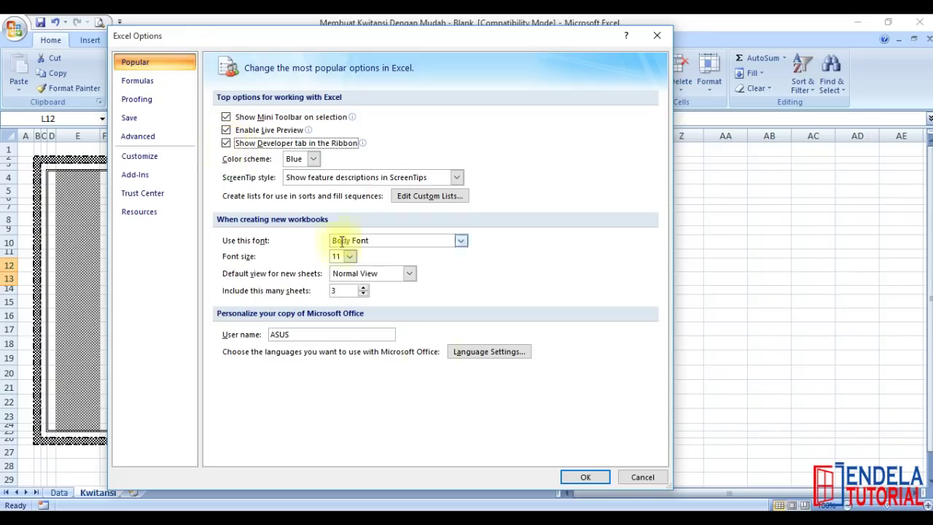
click(587, 476)
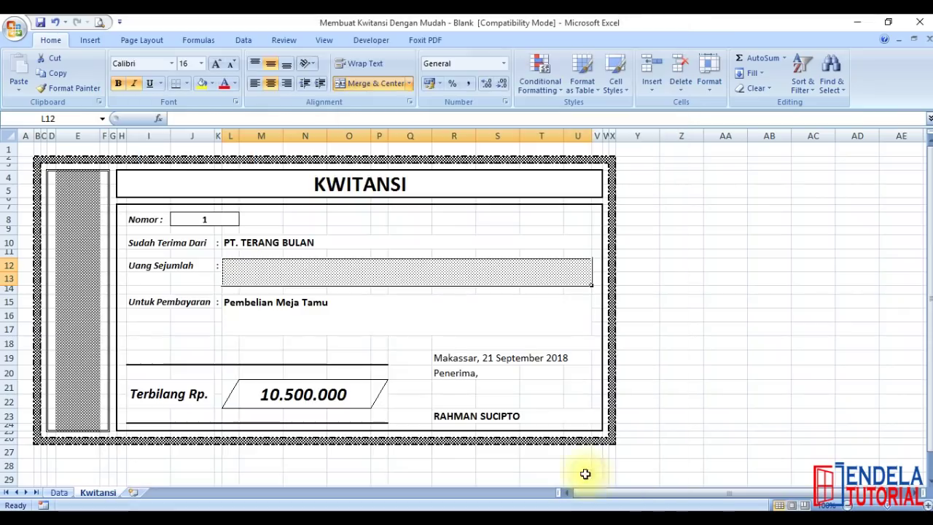
click(378, 41)
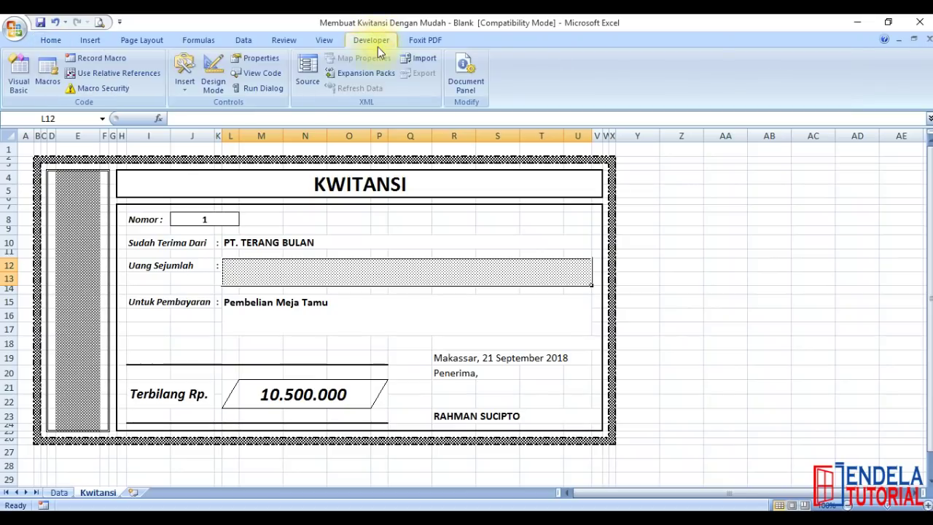
Open the Visual Basic editor and insert a new empty Module1
click(17, 82)
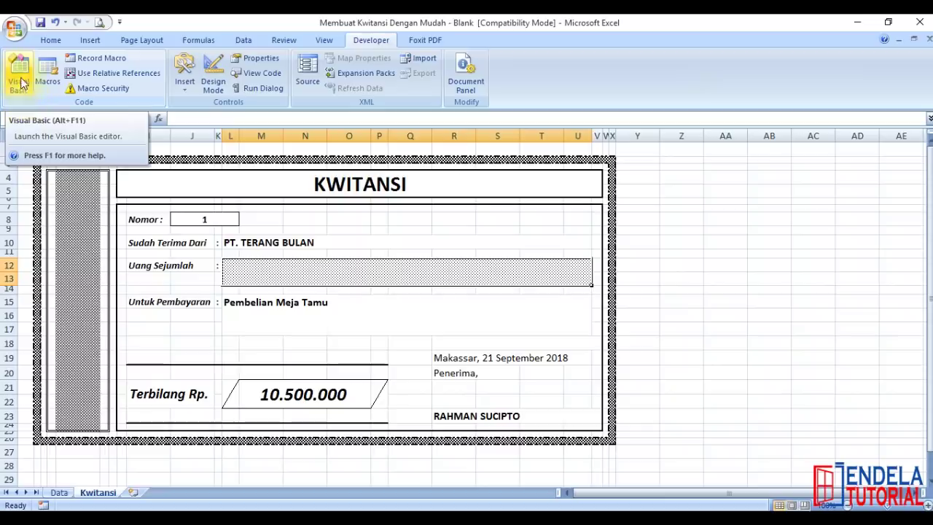
click(20, 93)
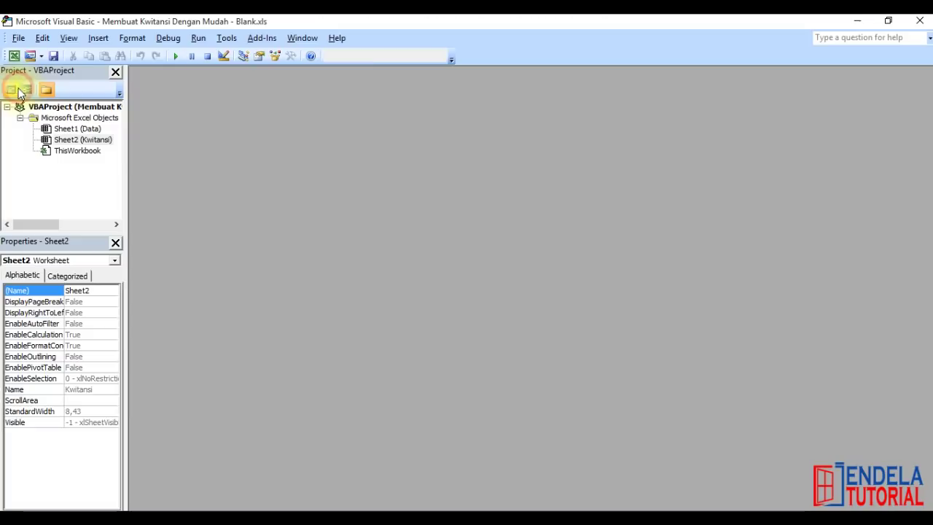
click(910, 27)
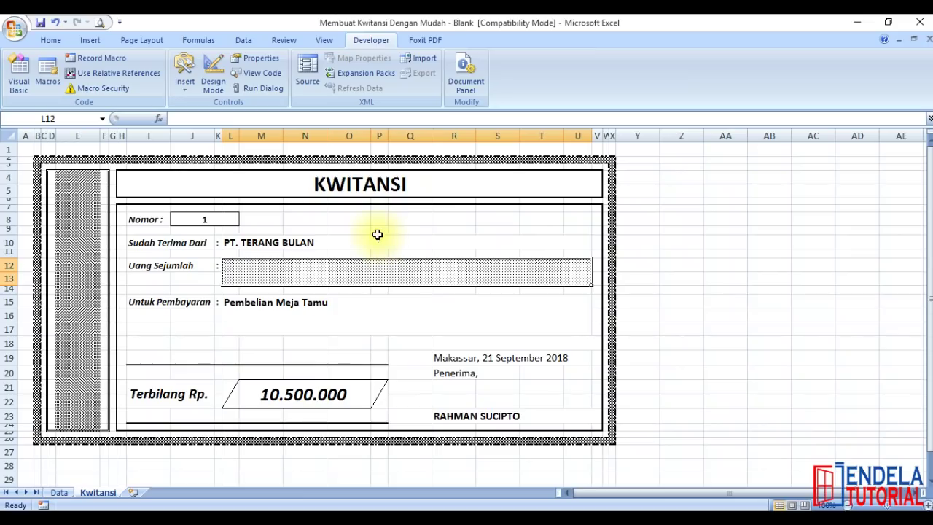
click(16, 86)
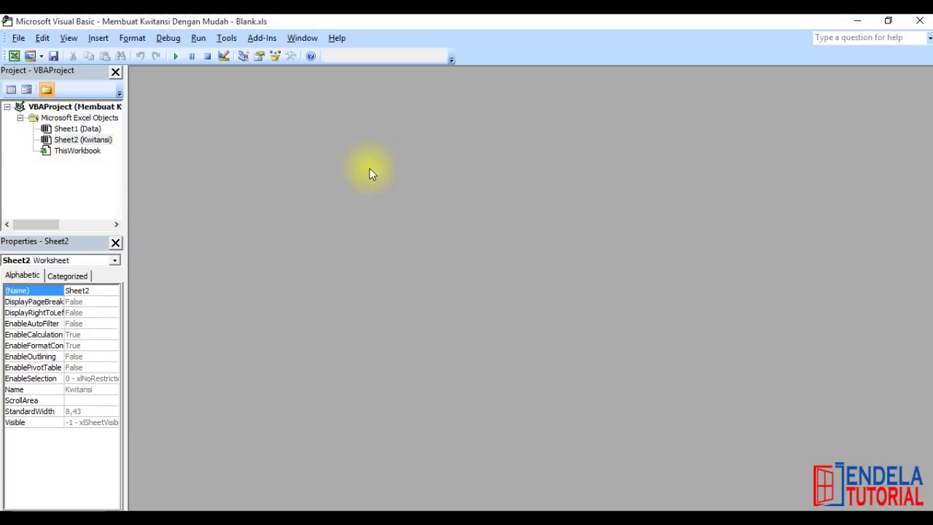
click(94, 42)
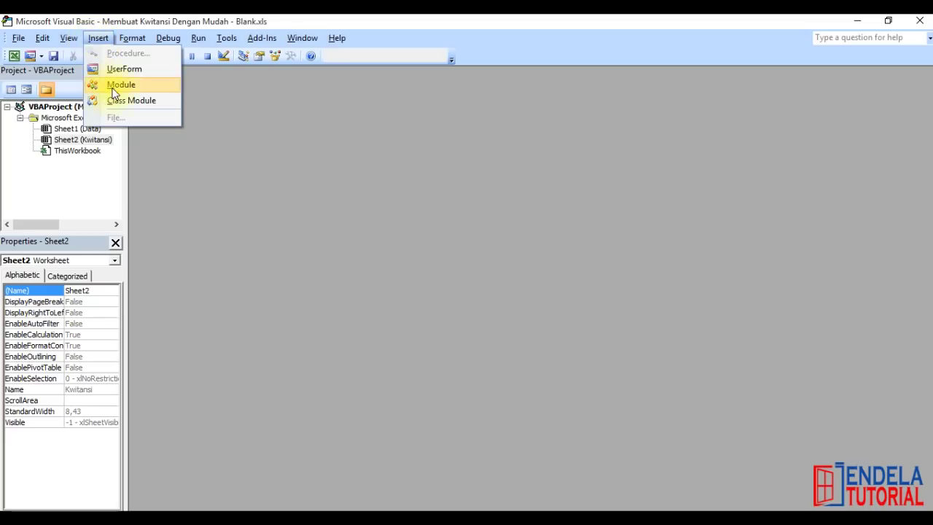
click(113, 88)
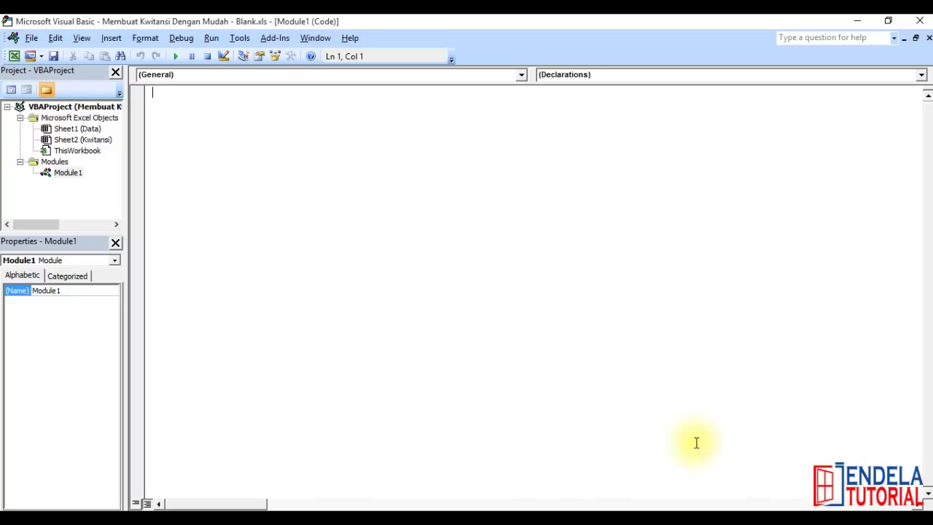
Bring the Fungsi Terbilang Notepad notes with the Terbilangku code into view with Alt+Tab
key(alt+Tab)
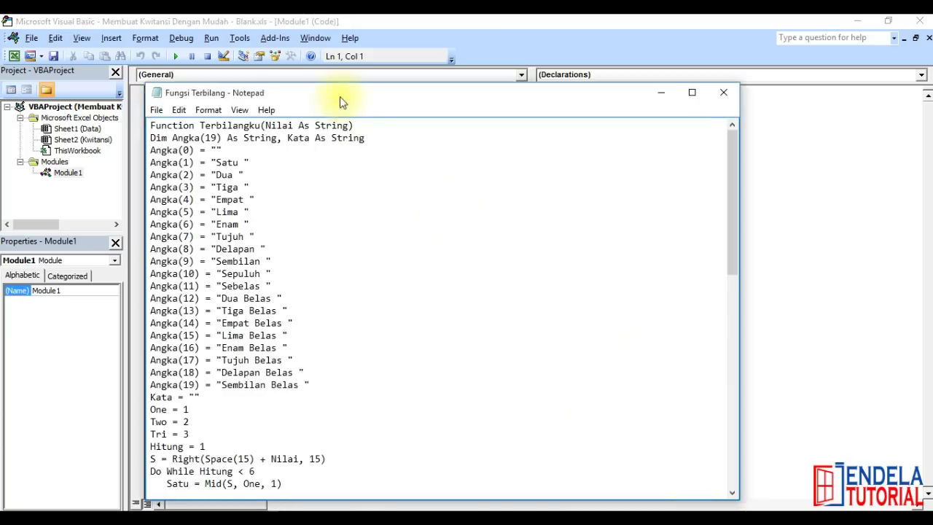
Copy all of the Terbilangku function code from Notepad, then minimize Notepad
drag(339, 96, 348, 78)
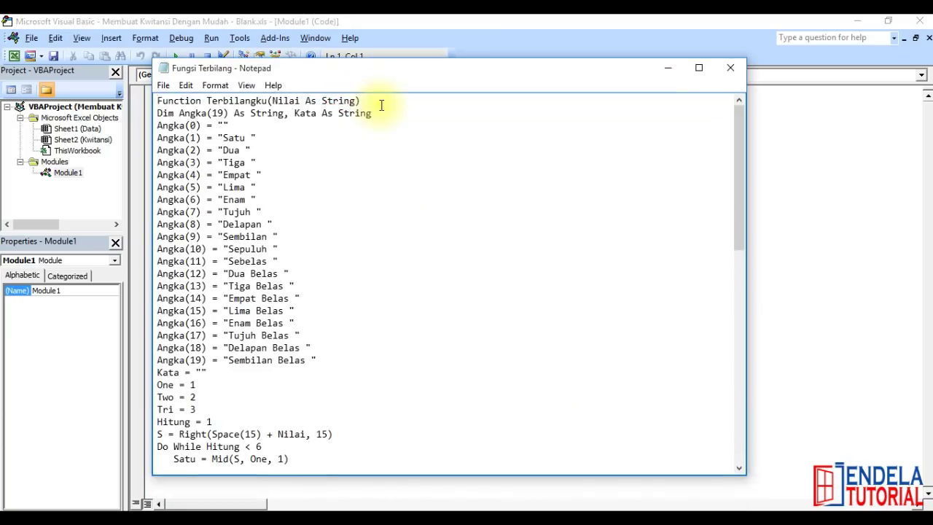
key(ctrl+a)
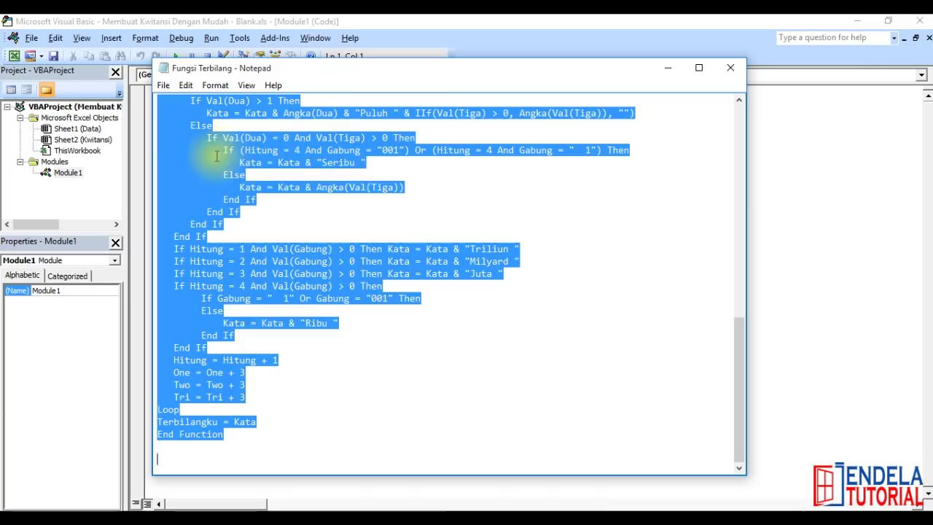
right_click(215, 156)
click(246, 200)
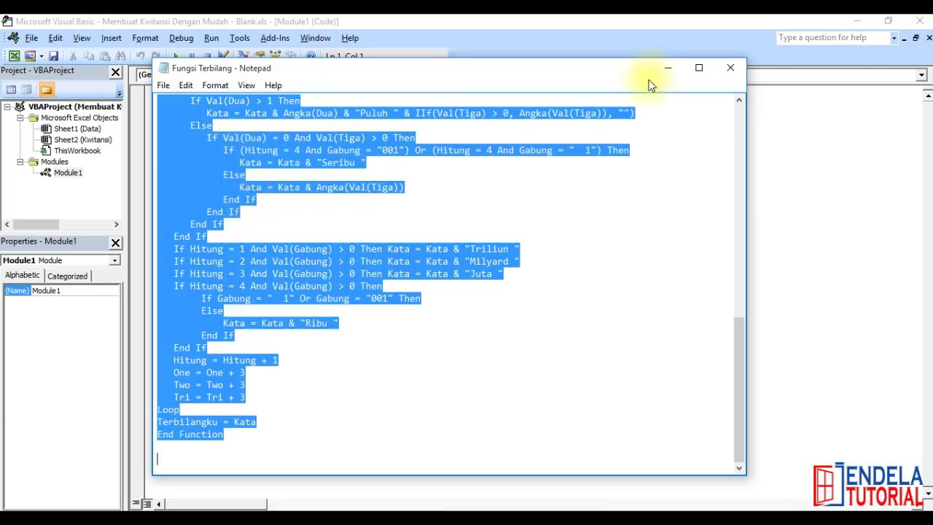
click(656, 75)
right_click(252, 115)
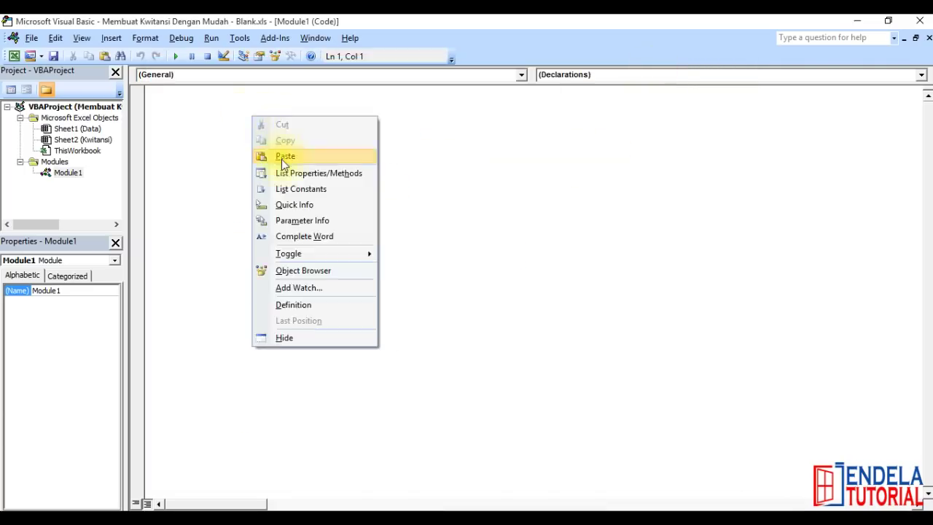
Paste the code into Module1, confirm the Function Terbilangku header, and close the VBA editor
click(281, 159)
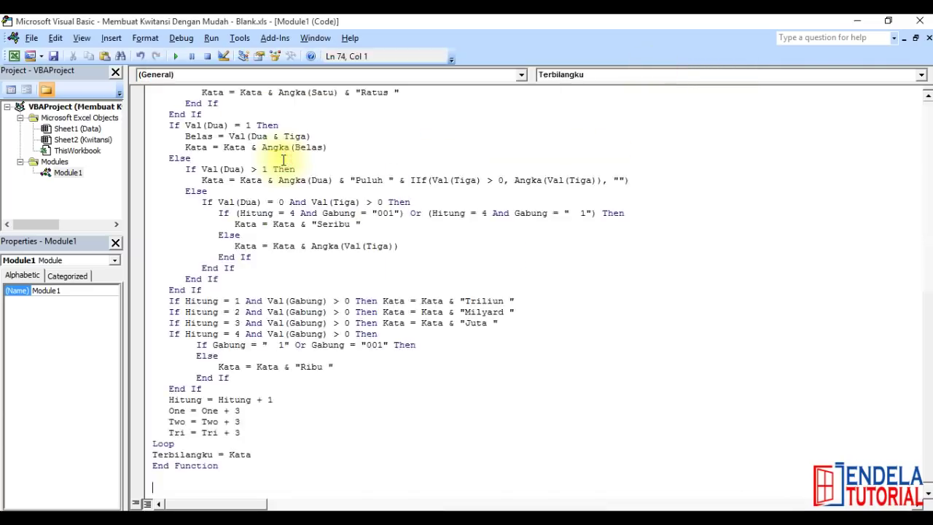
click(926, 410)
click(920, 205)
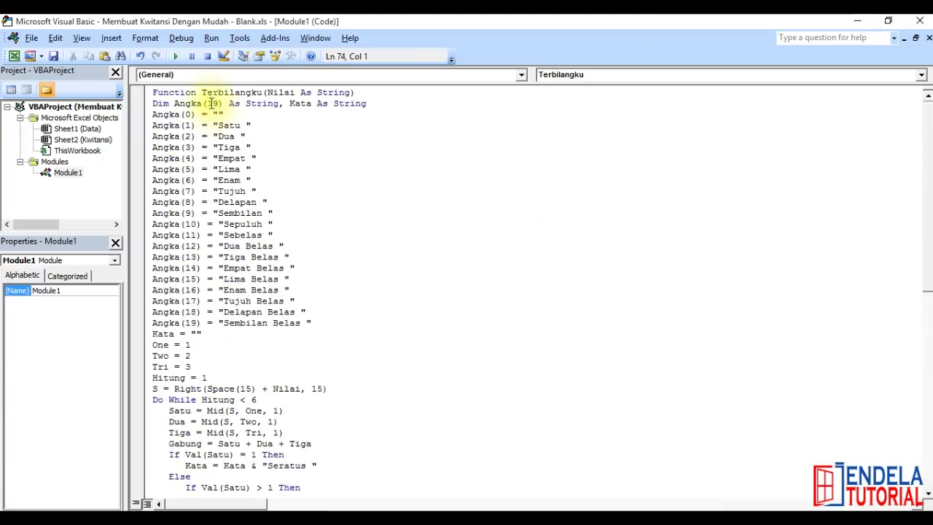
drag(201, 92, 261, 93)
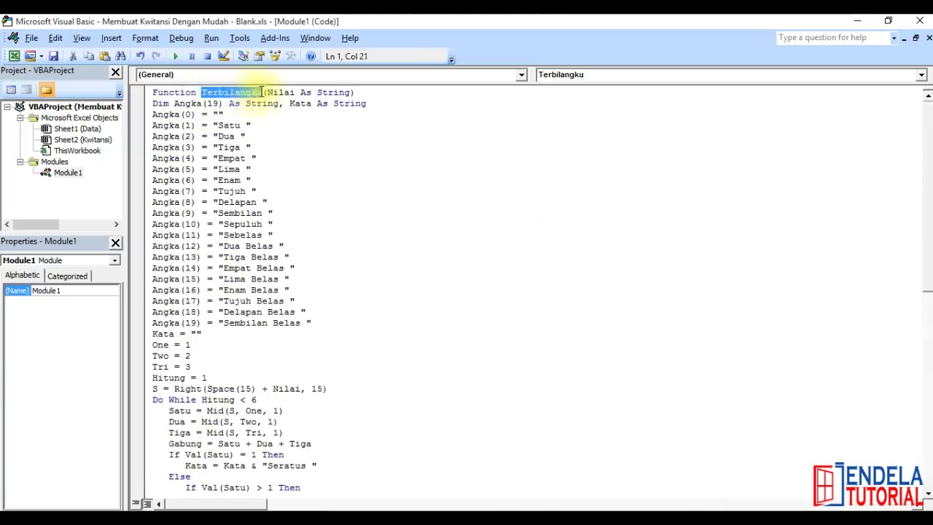
click(285, 147)
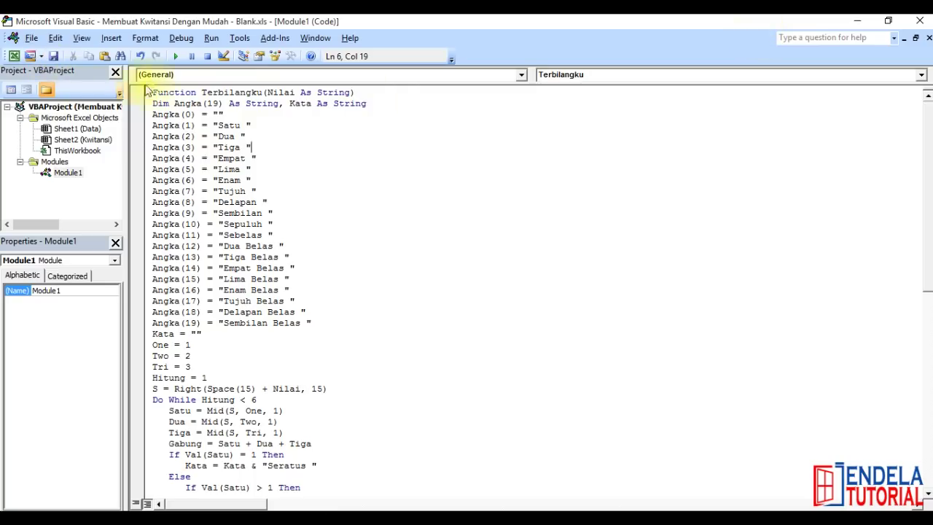
click(916, 24)
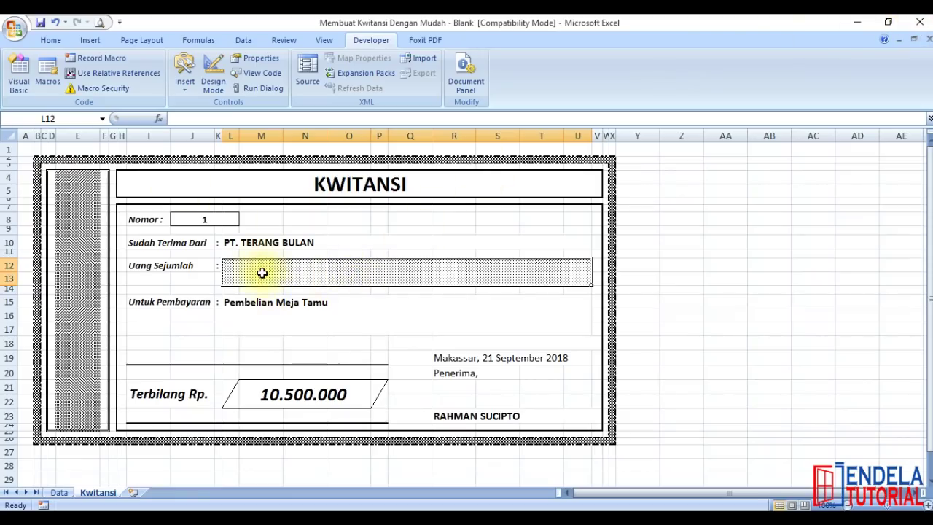
Type =ter in the Uang Sejumlah cell to start a Terbilangku formula
text(=)
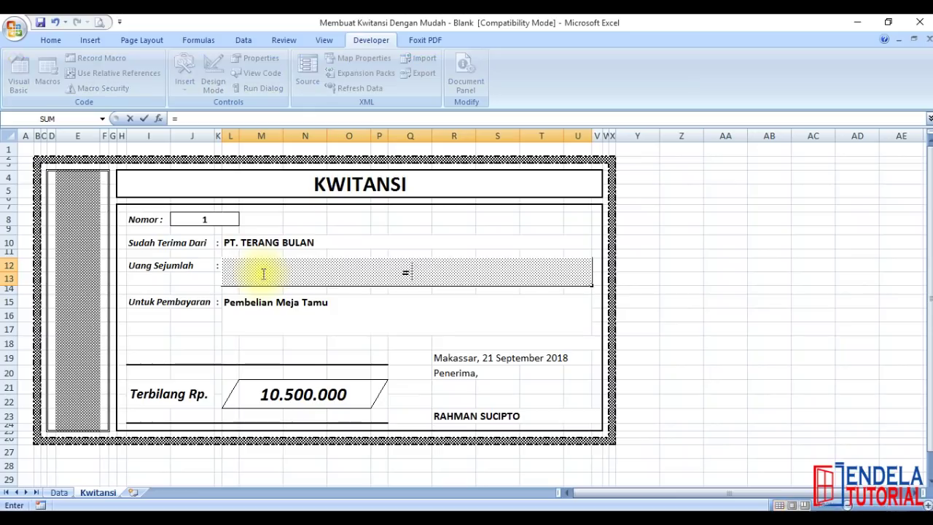
text(ter)
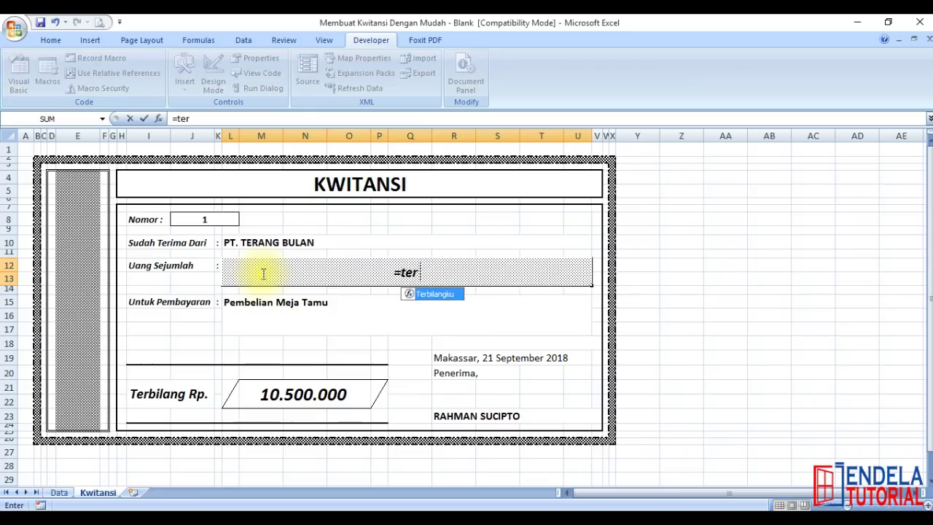
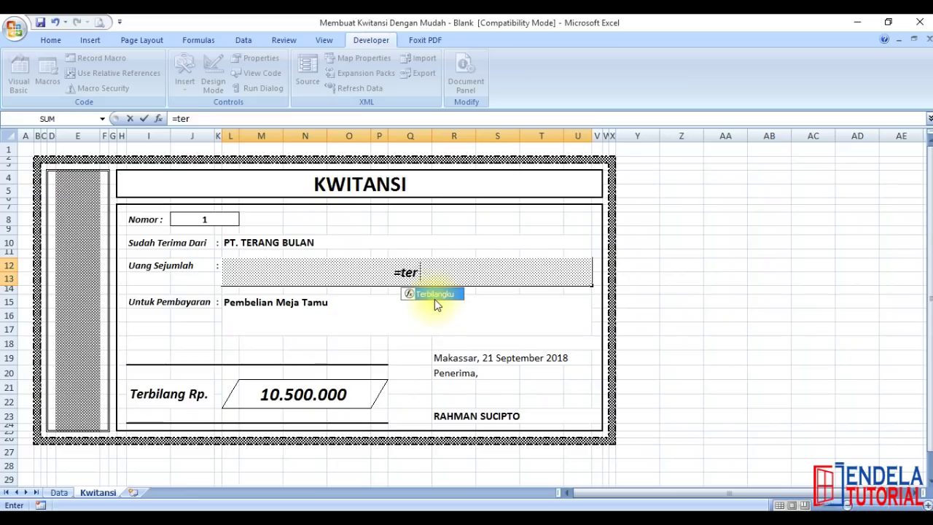
Enter =Terbilangku(M21) in Uang Sejumlah to spell 10.500.000 in words, then check the formulas
double_click(435, 296)
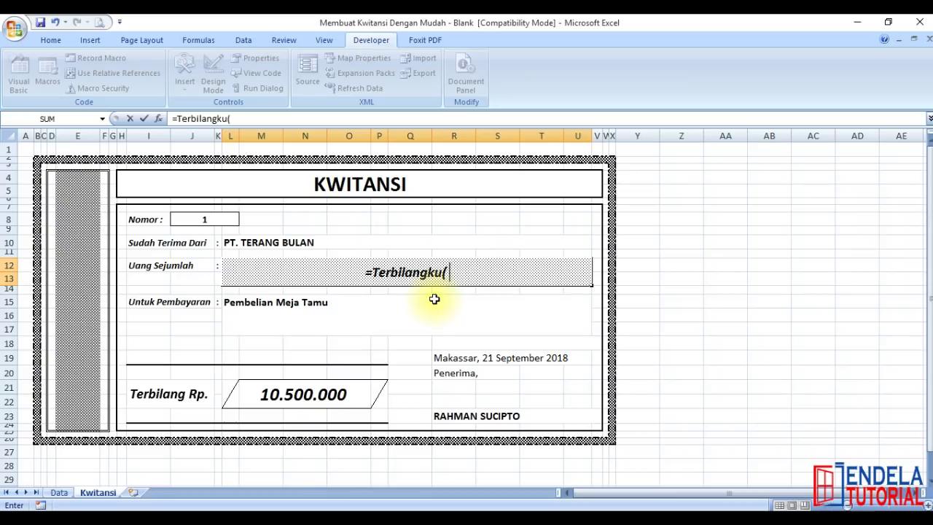
click(276, 400)
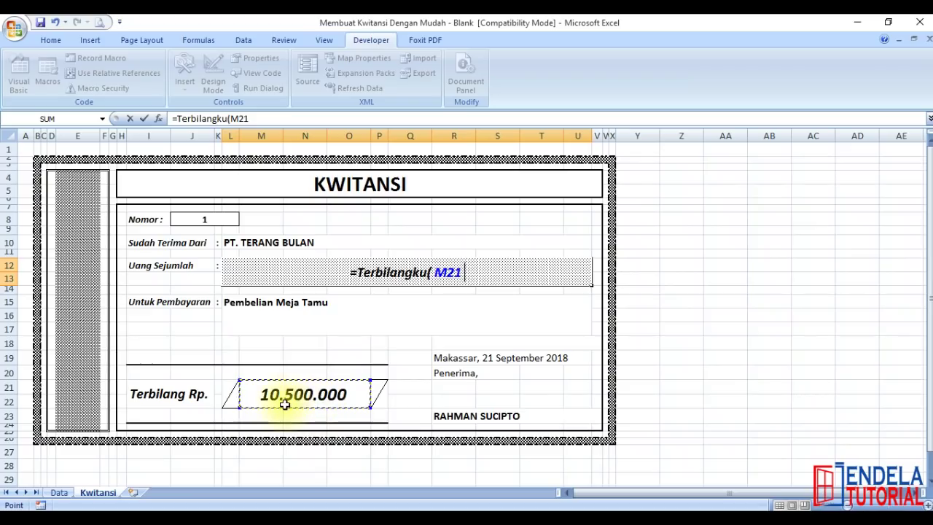
text())
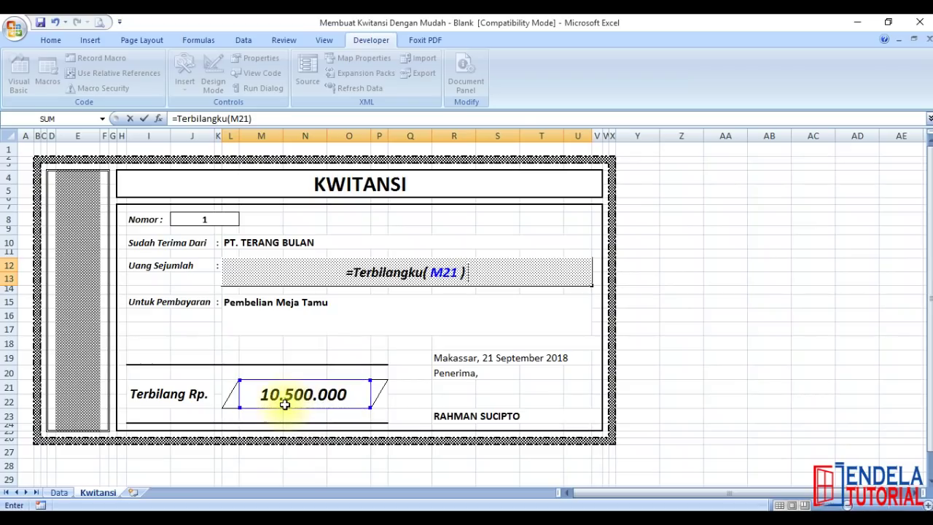
key(Return)
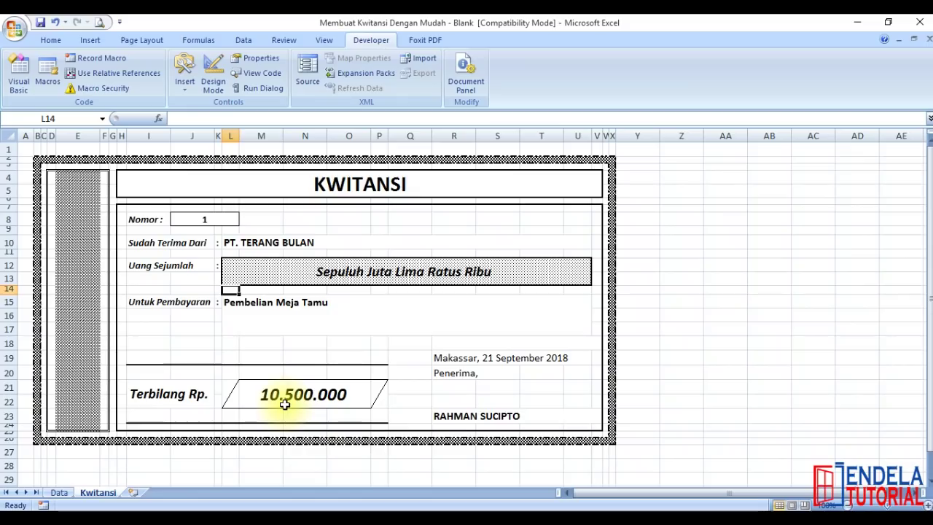
click(400, 326)
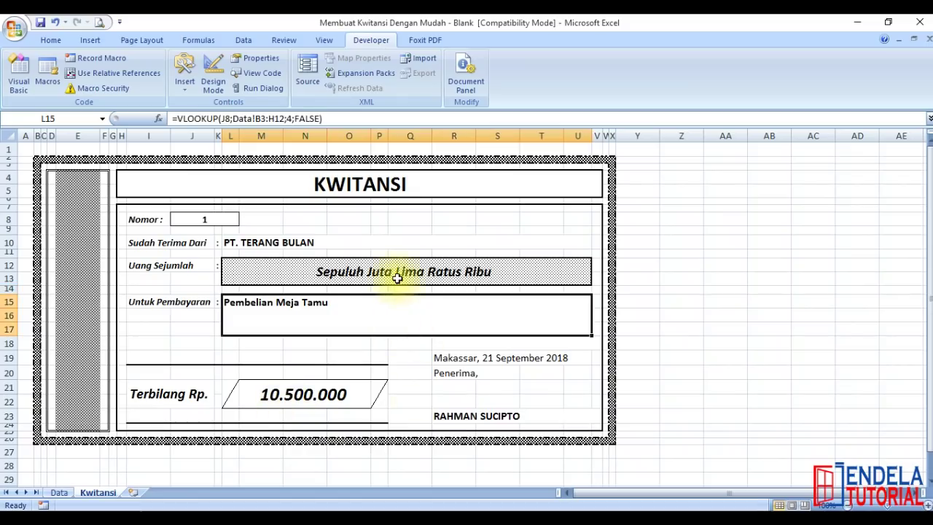
click(397, 278)
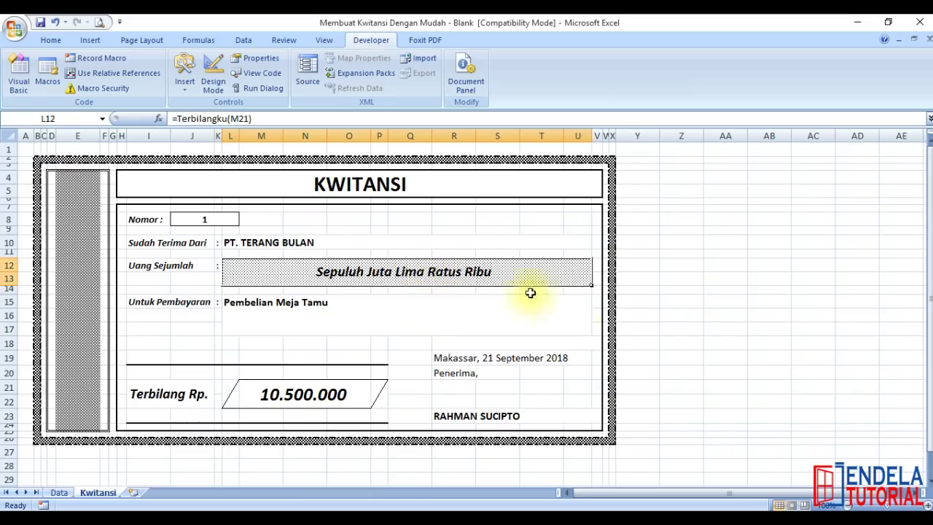
Extend the Terbilangku(M21) formula with & "Rupiah" so the words end in Rupiah
double_click(454, 264)
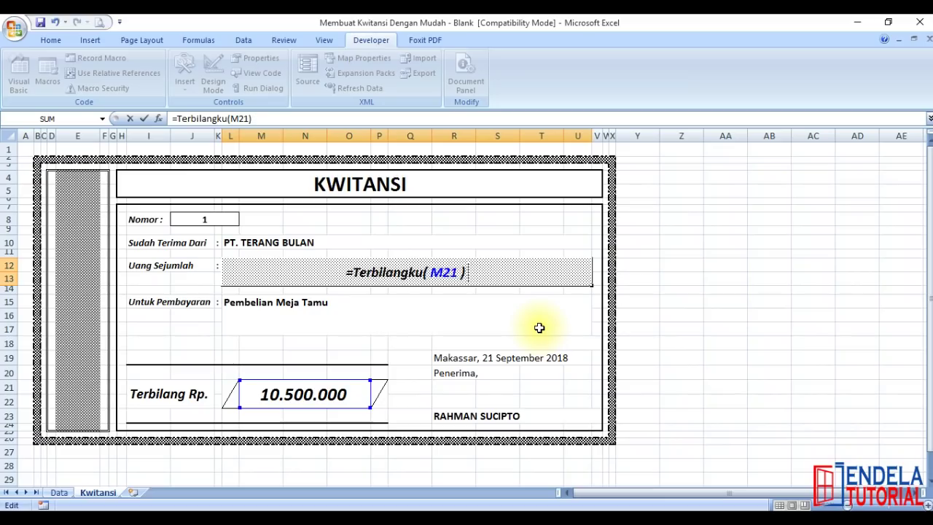
text(&)
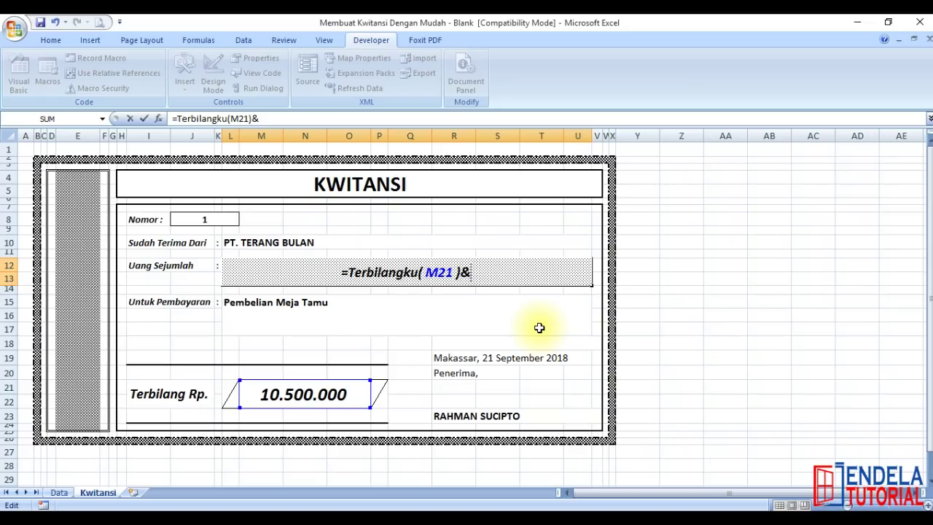
key(Left)
text(& ")
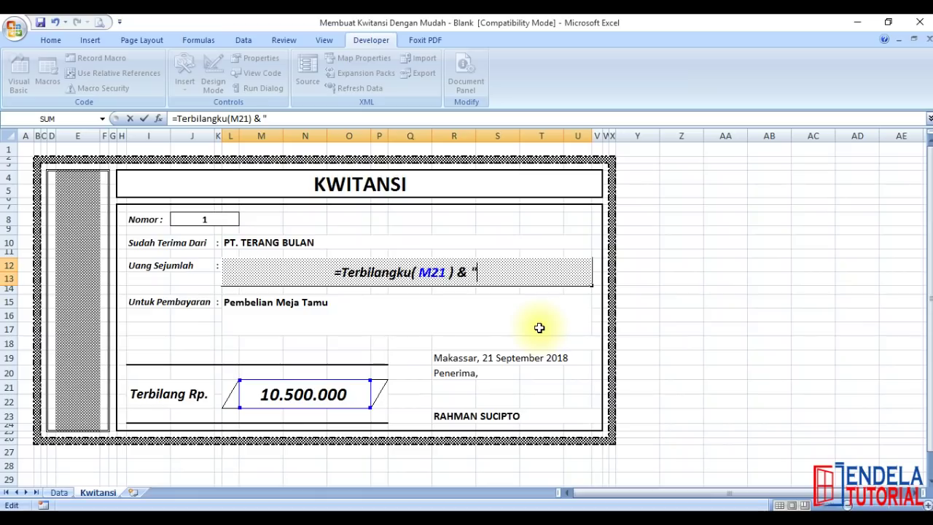
text(Rupiah")
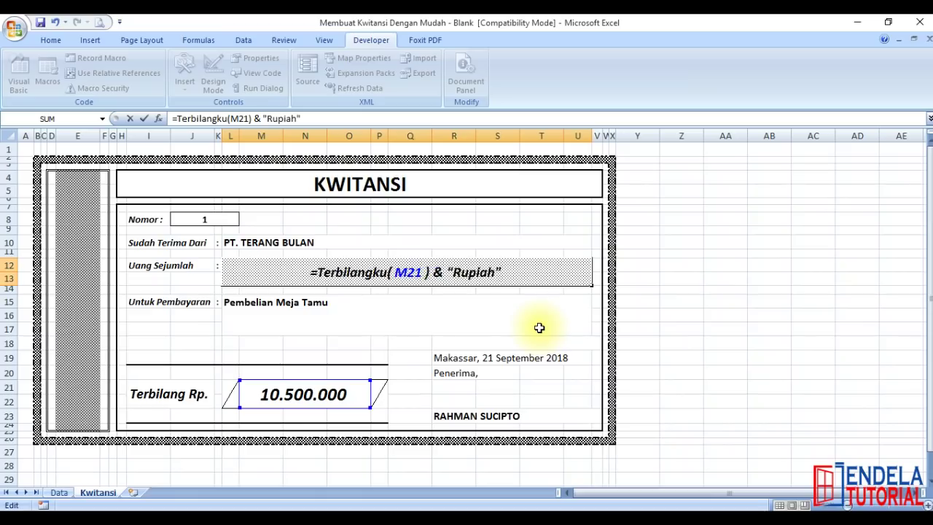
key(Return)
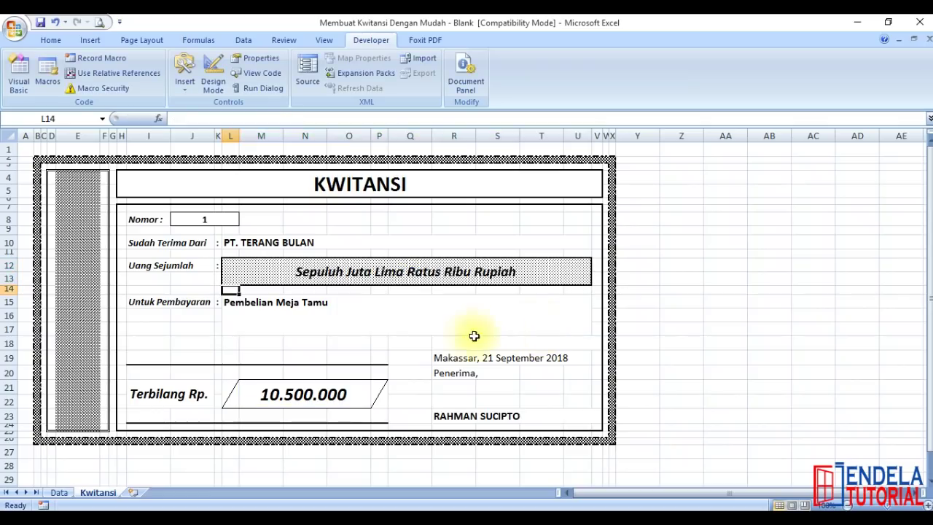
click(700, 315)
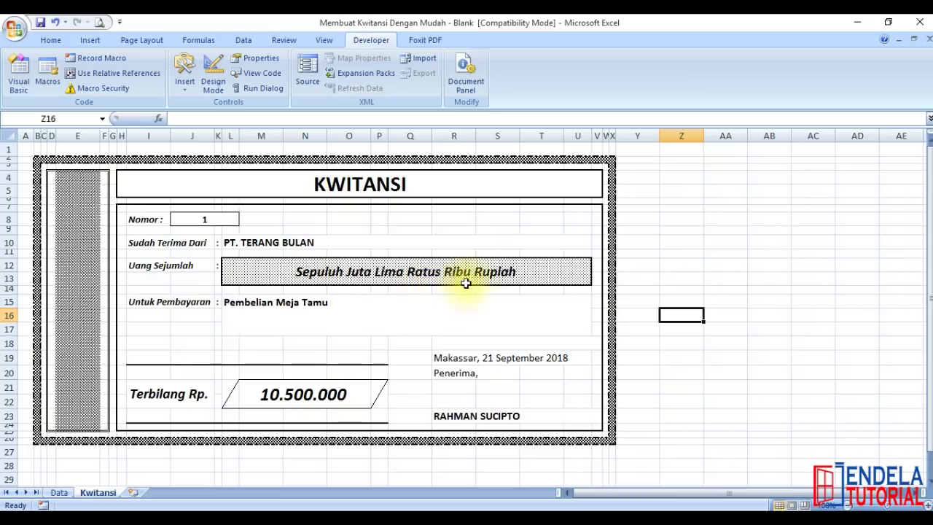
Test the receipt lookup by entering Nomor 2, 3 and 10 in J8
click(696, 371)
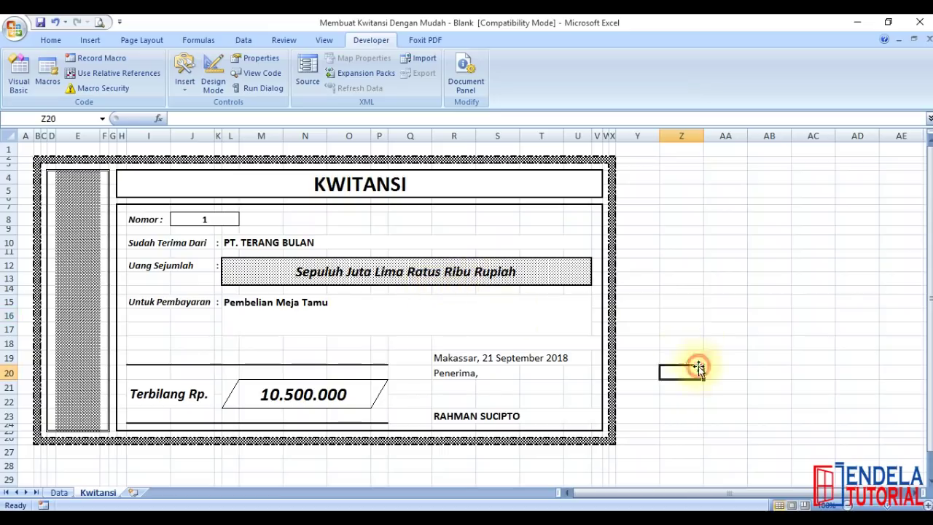
click(50, 40)
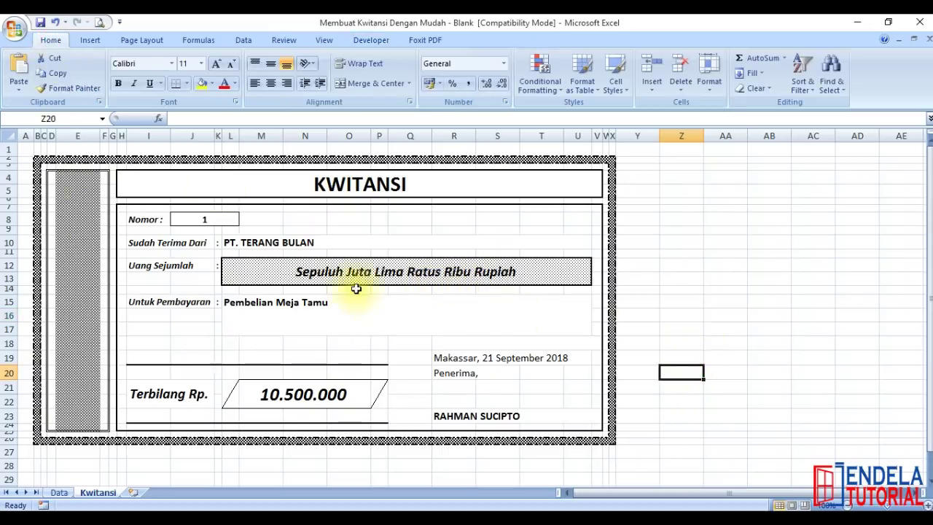
click(202, 220)
text(2)
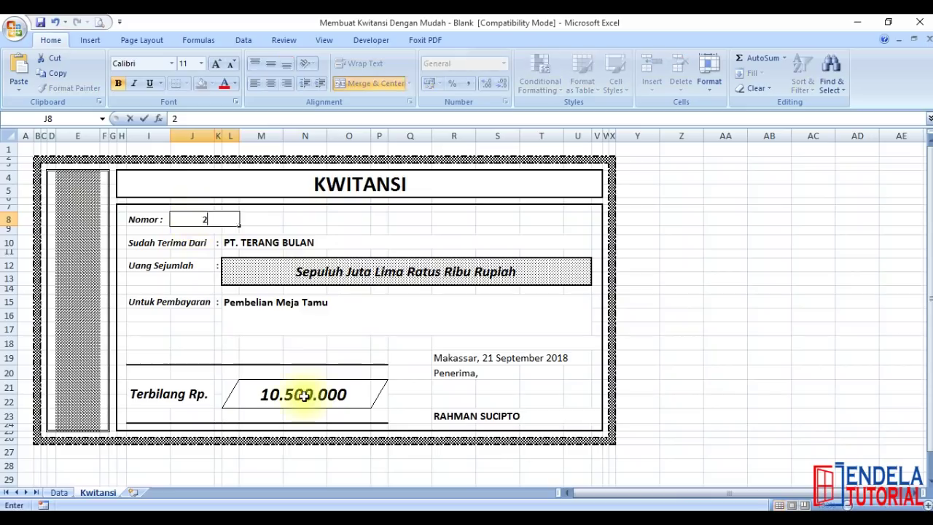
key(Return)
key(Up)
text(3)
key(Return)
key(Up)
text(10)
key(Return)
Try Nomor 11, which shows errors, then restore Nomor 1 for PT. TERANG BULAN
key(Up)
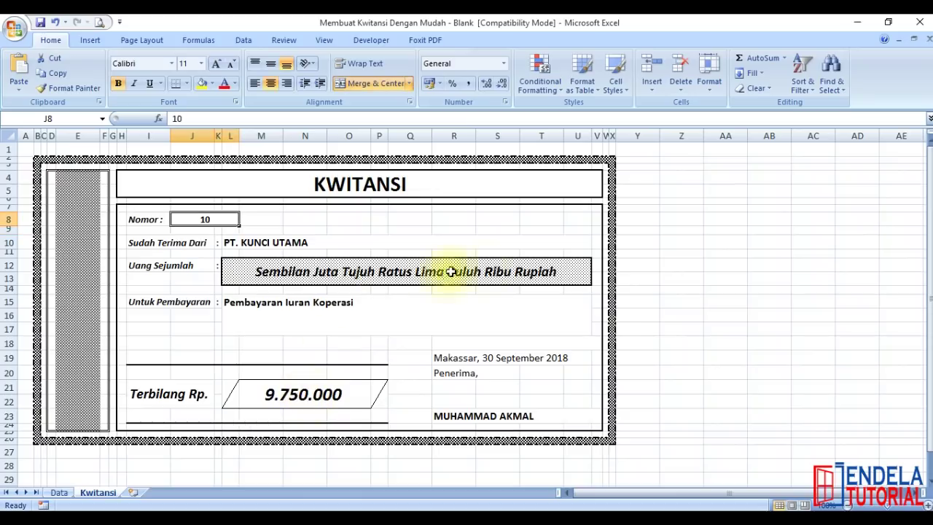
text(11)
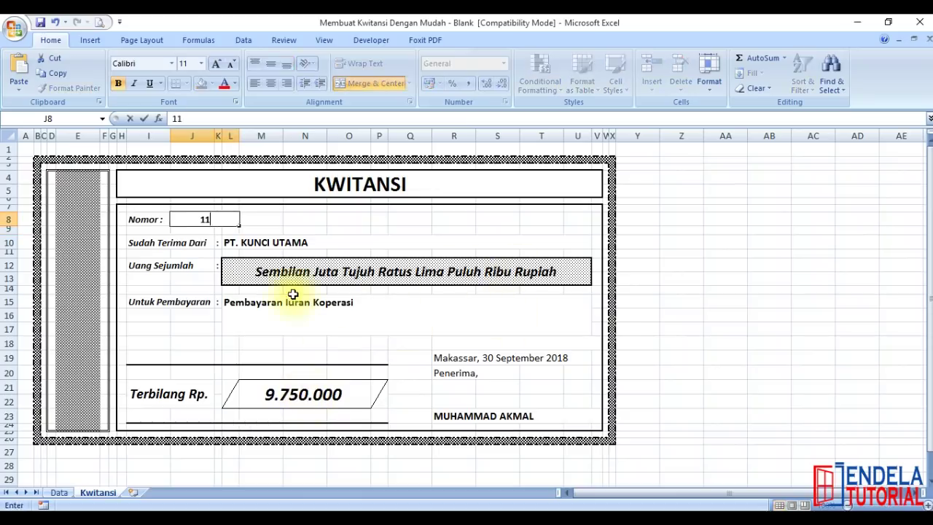
key(Return)
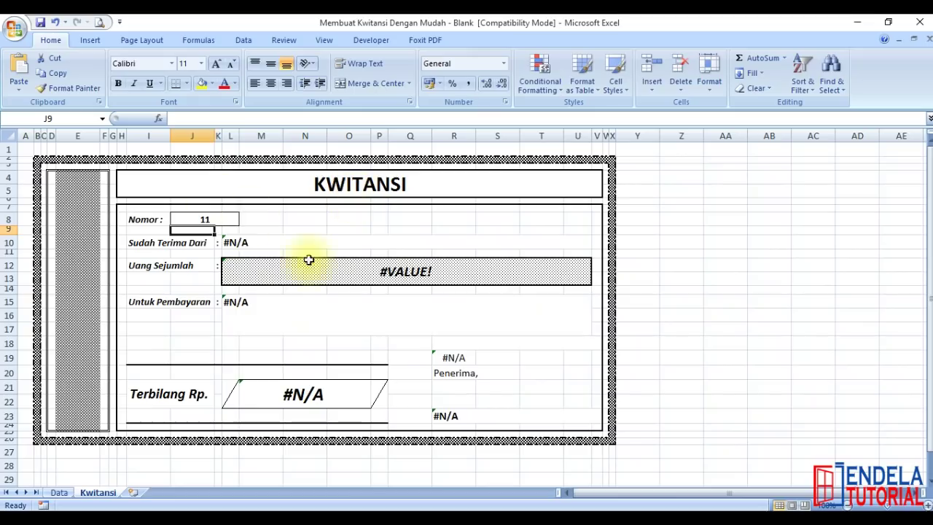
click(226, 218)
text(1)
key(Return)
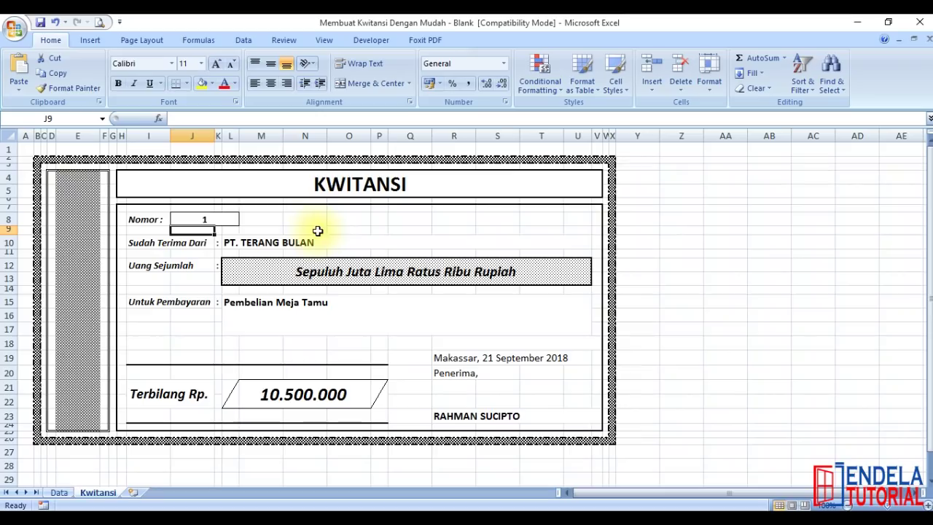
click(234, 220)
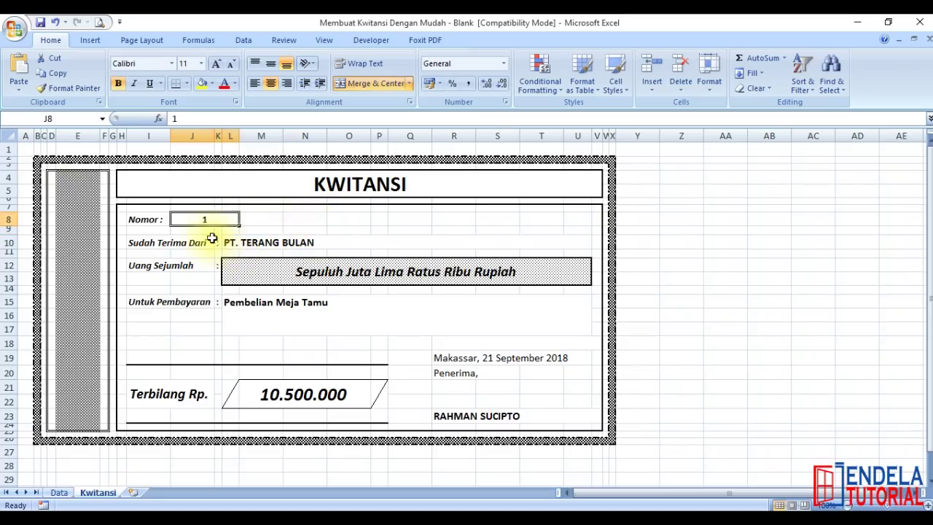
click(59, 492)
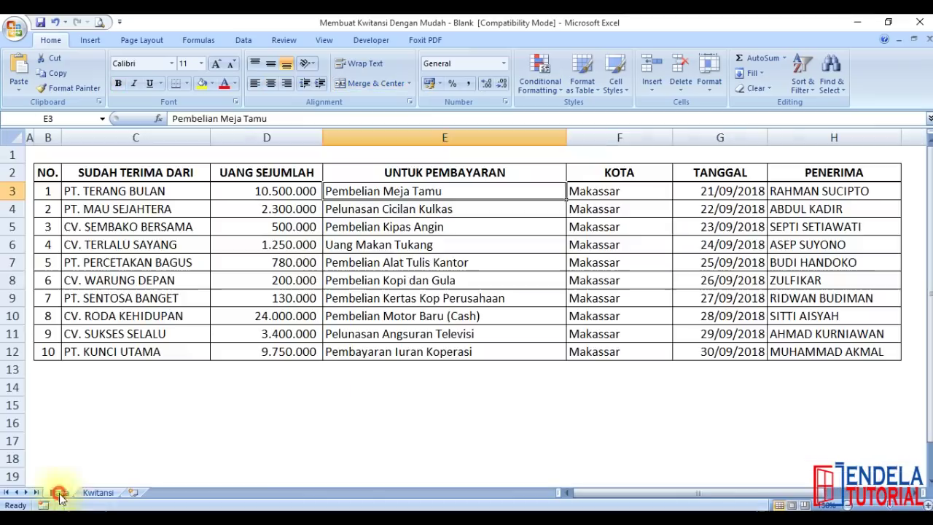
click(266, 404)
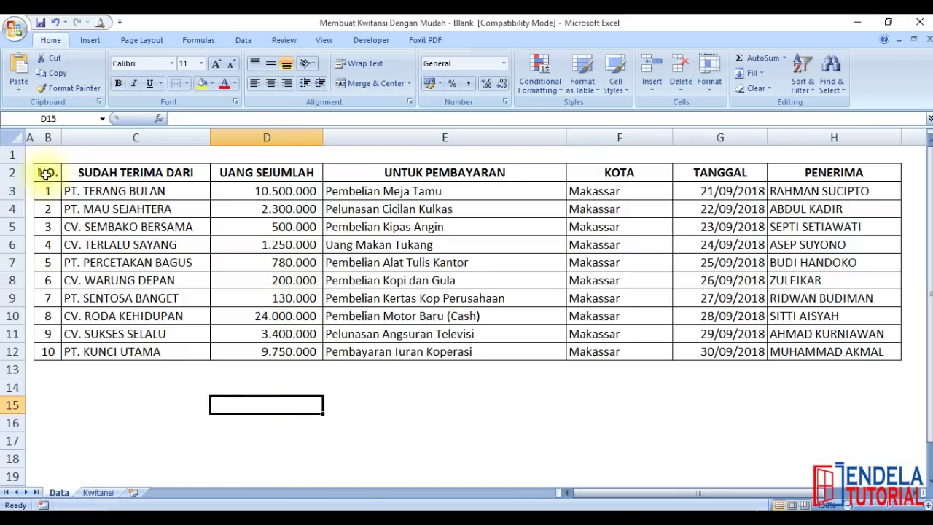
click(96, 493)
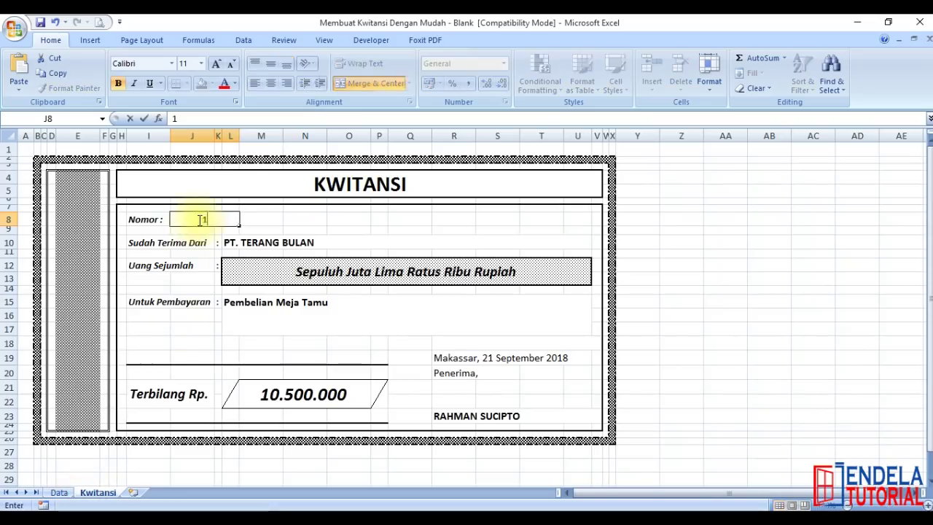
key(Return)
click(230, 245)
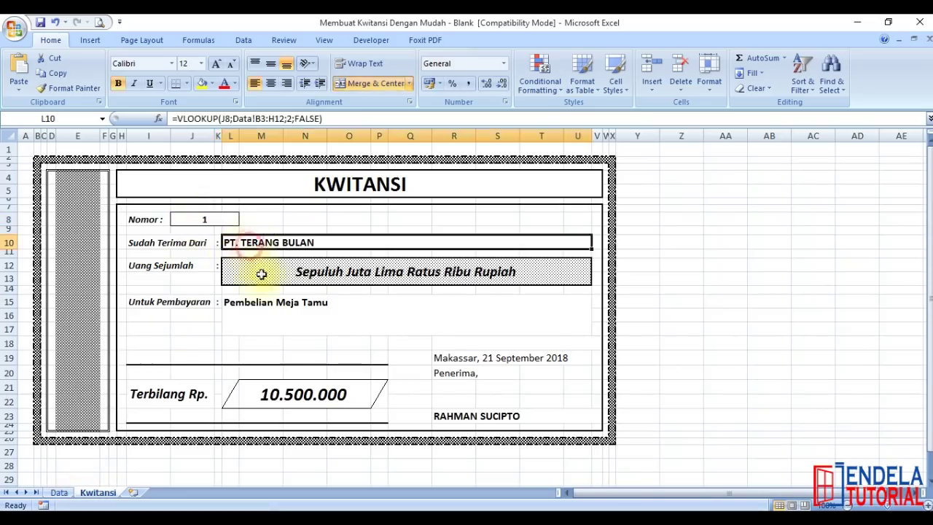
click(276, 344)
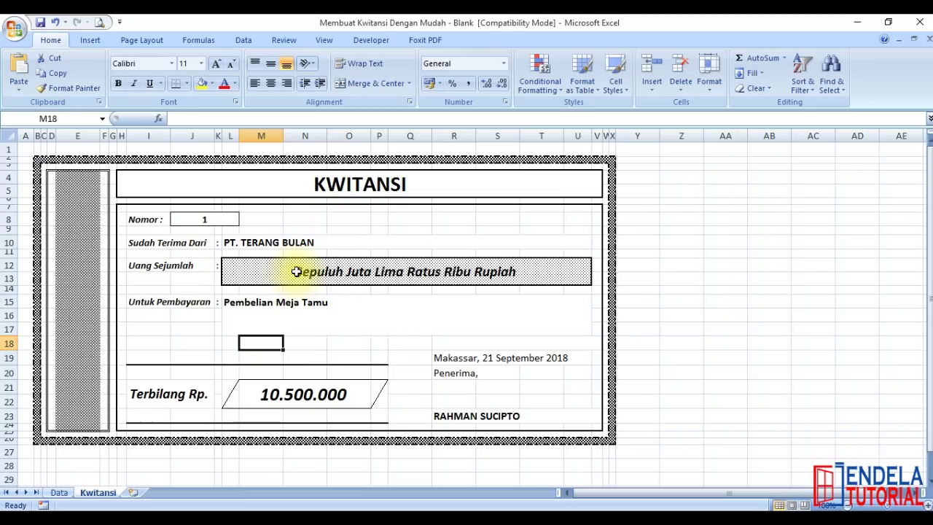
click(296, 272)
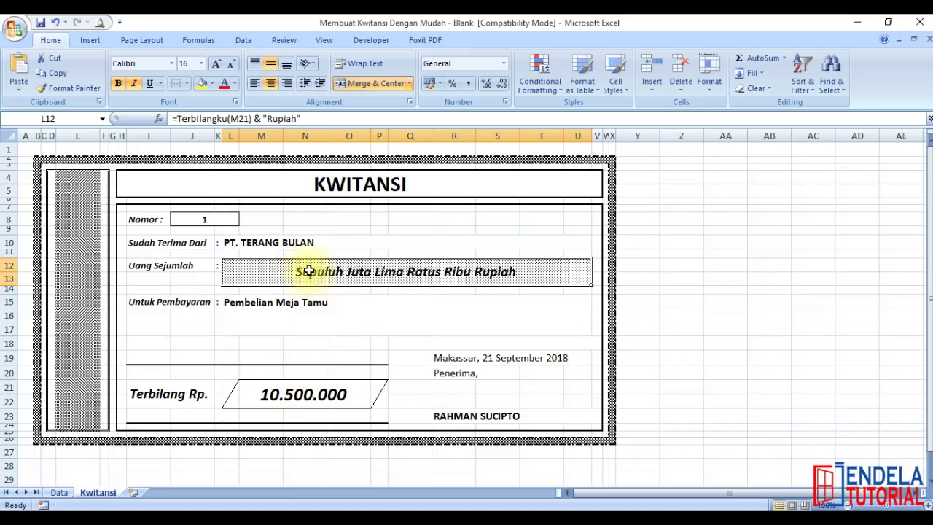
click(201, 219)
text(1)
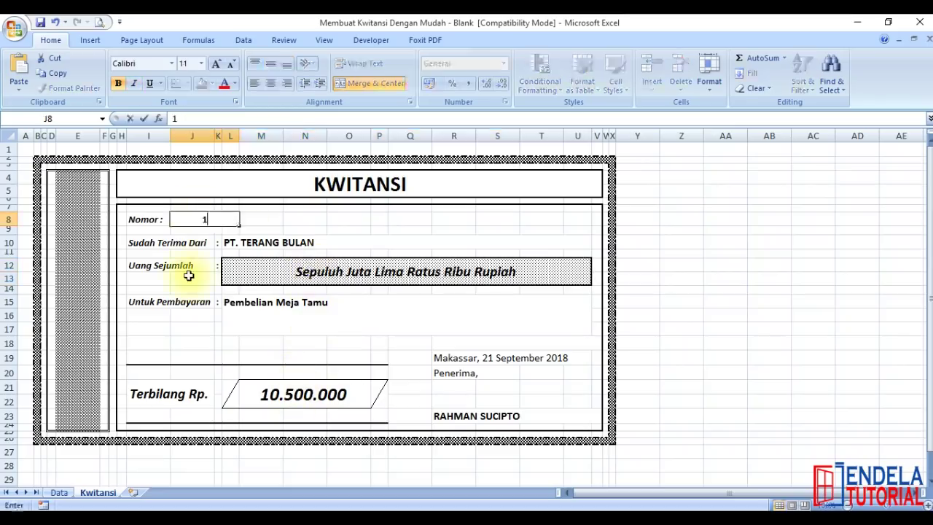
text(0)
key(Return)
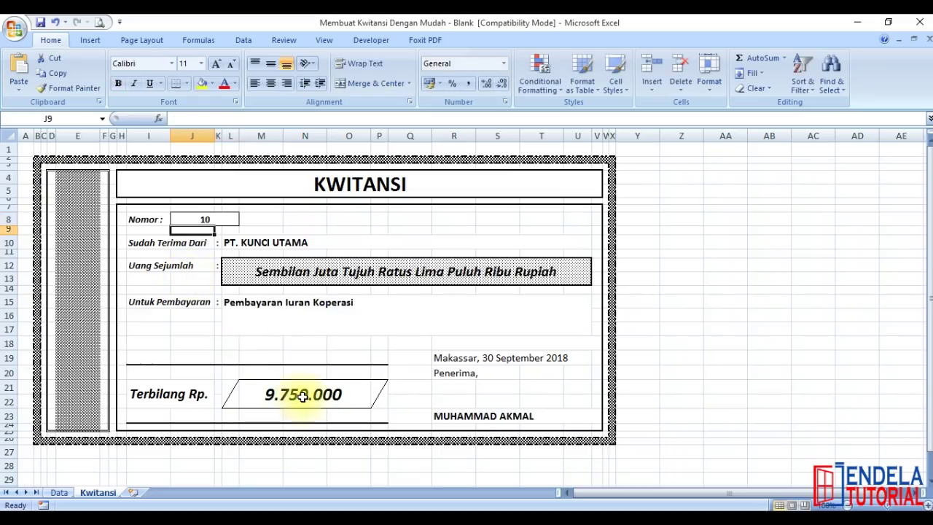
click(375, 269)
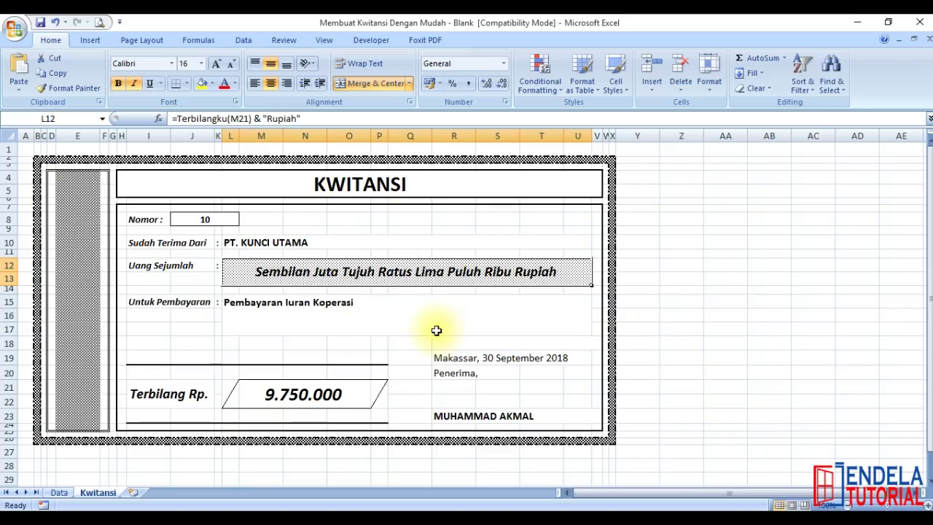
click(225, 219)
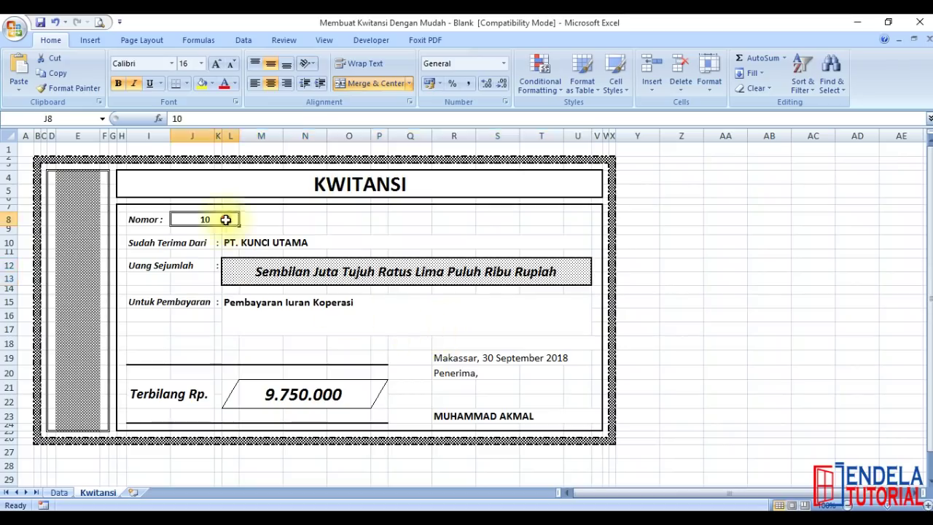
text(1)
click(765, 254)
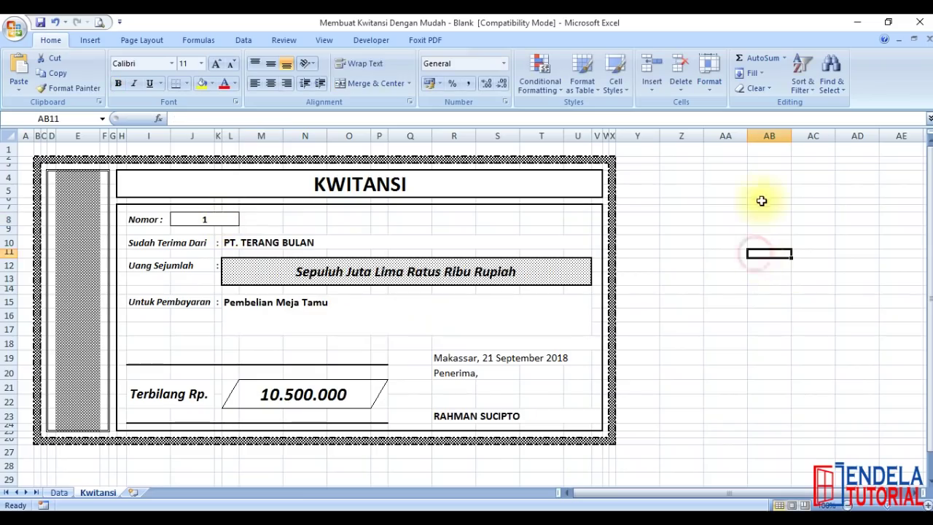
key(Up)
key(Up)
key(Up)
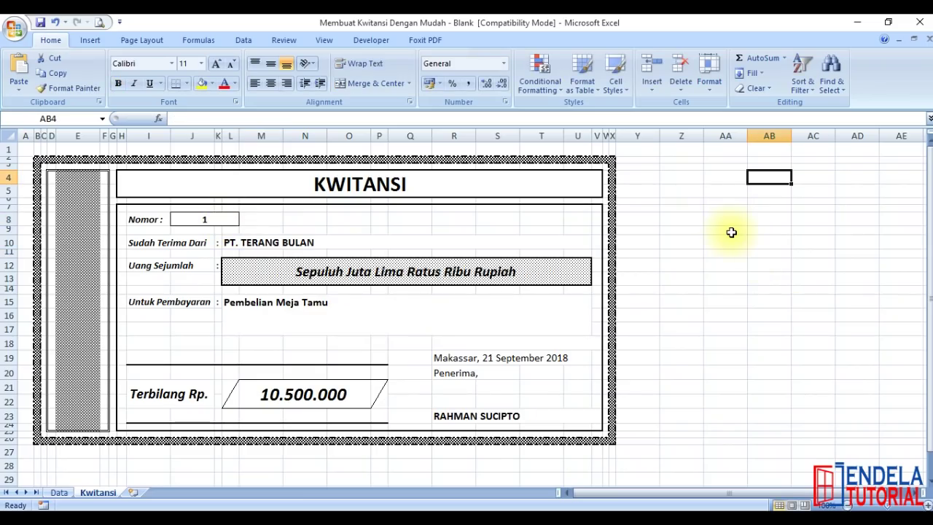